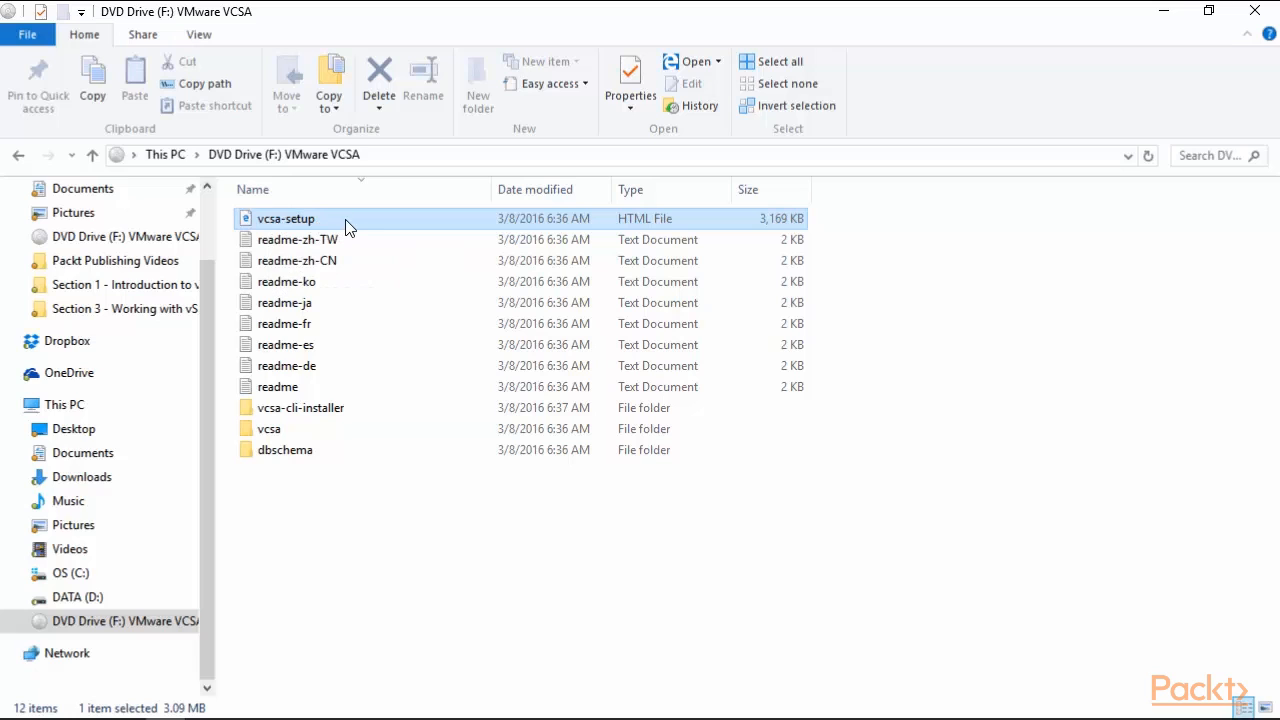
- Open the vcsa-setup HTML file with Internet Explorer
right_click(348, 225)
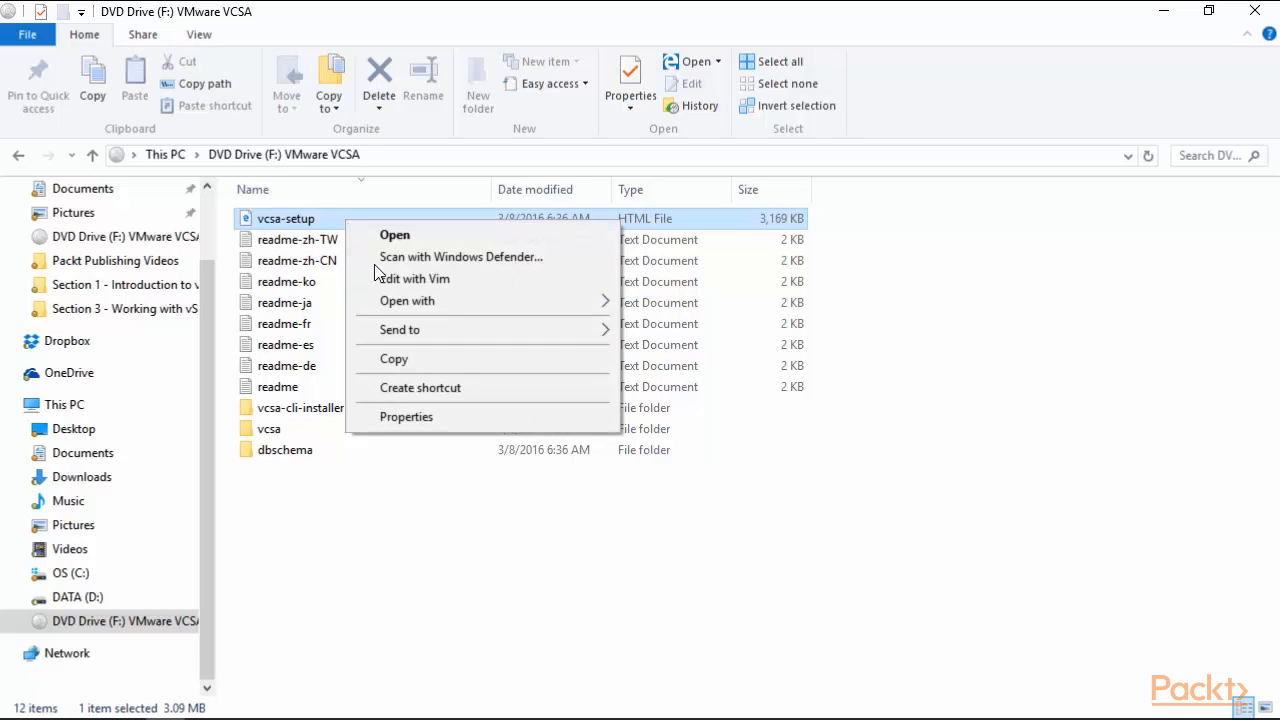
mouse_move(523, 304)
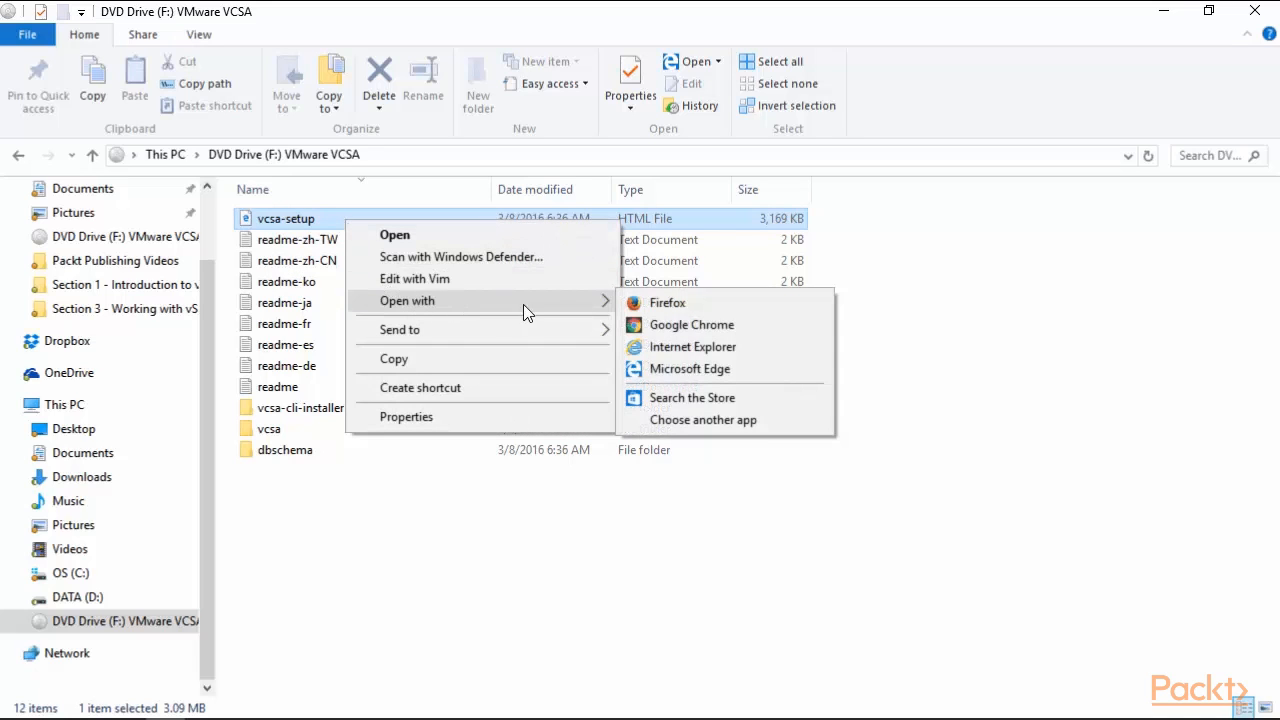
click(647, 348)
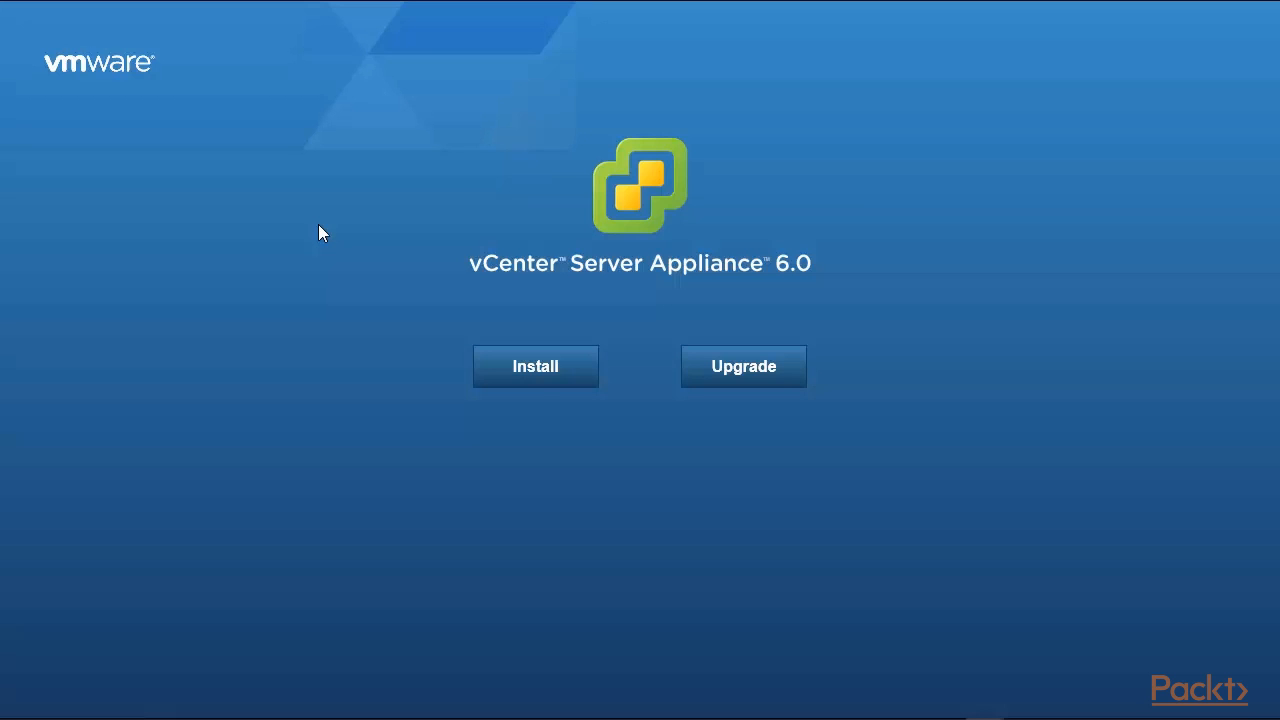
- Start a new vCenter Server Appliance installation and accept the end user license agreement
click(520, 377)
click(441, 525)
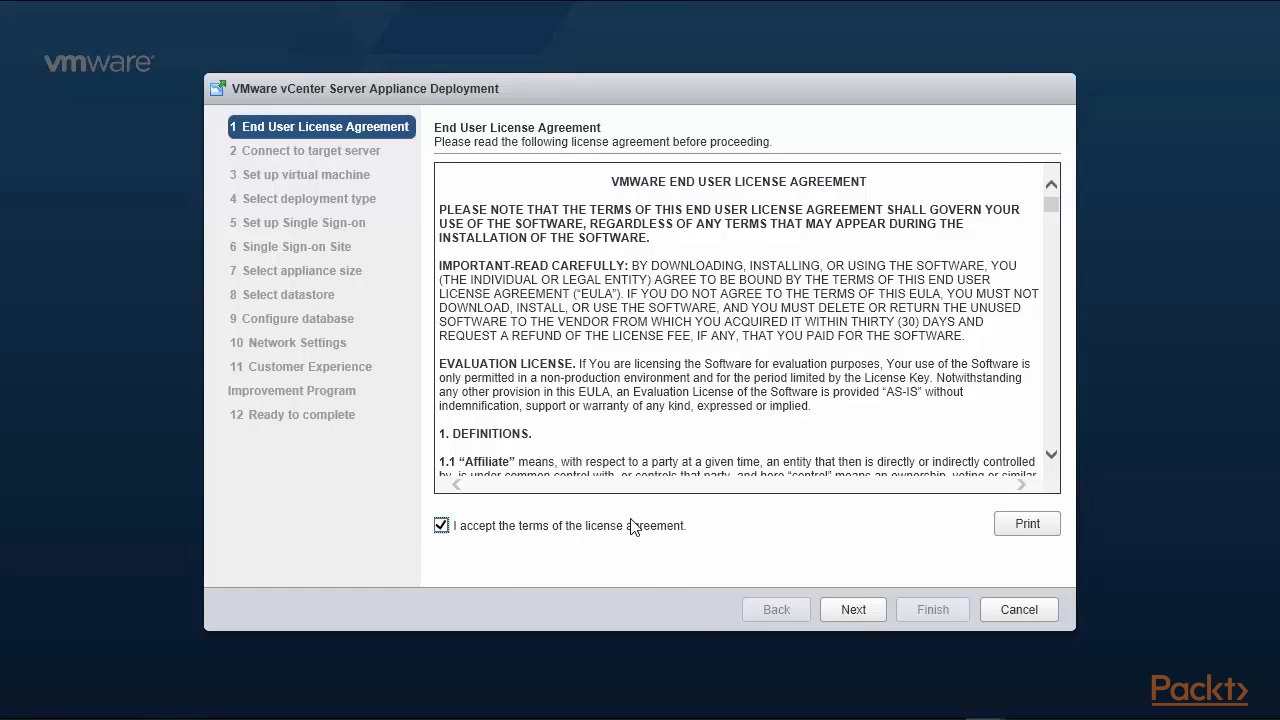
click(853, 612)
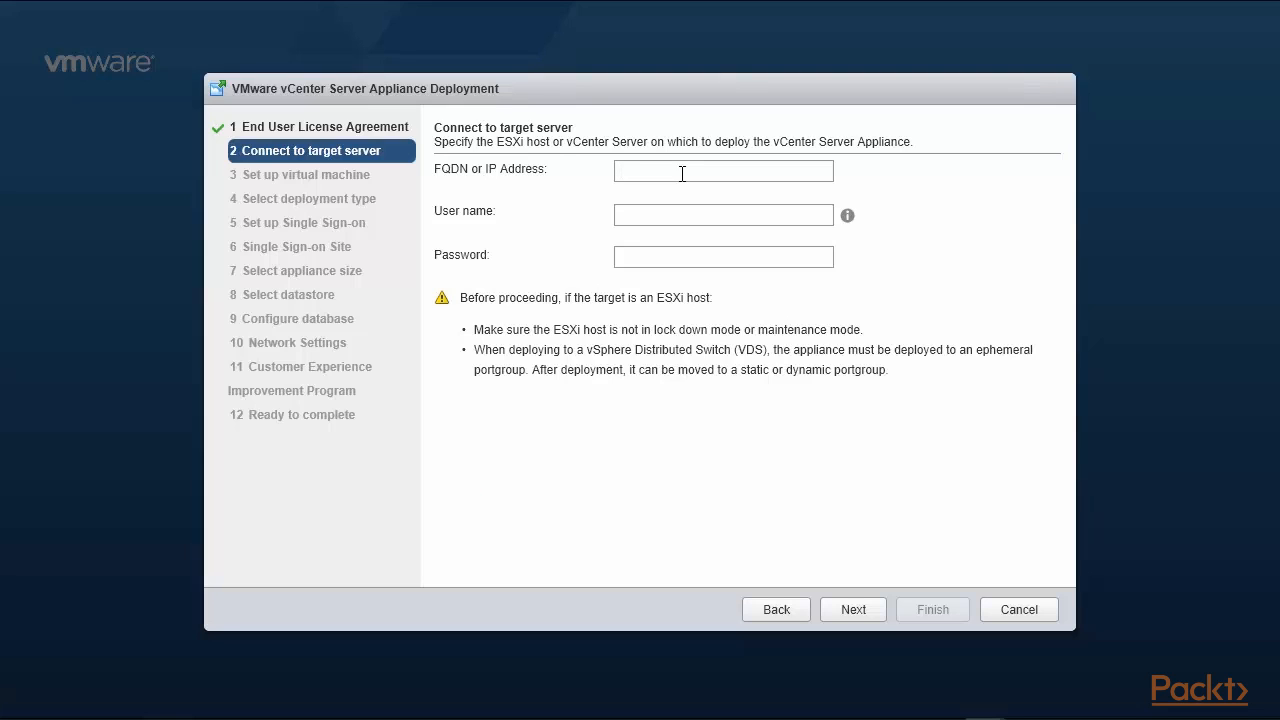
- Connect to target server 192.168.0.210 as root with the account password, and accept its untrusted SSL certificate
text(192.168)
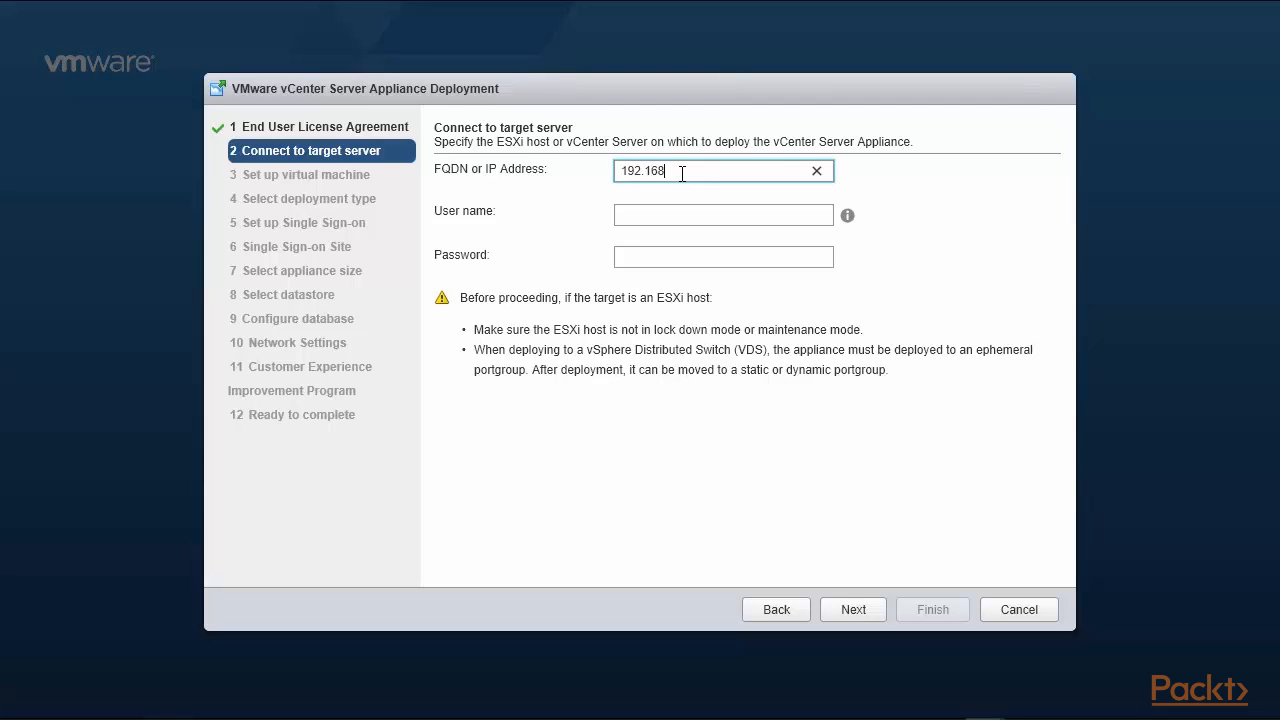
text(.0.210)
click(705, 217)
text(r)
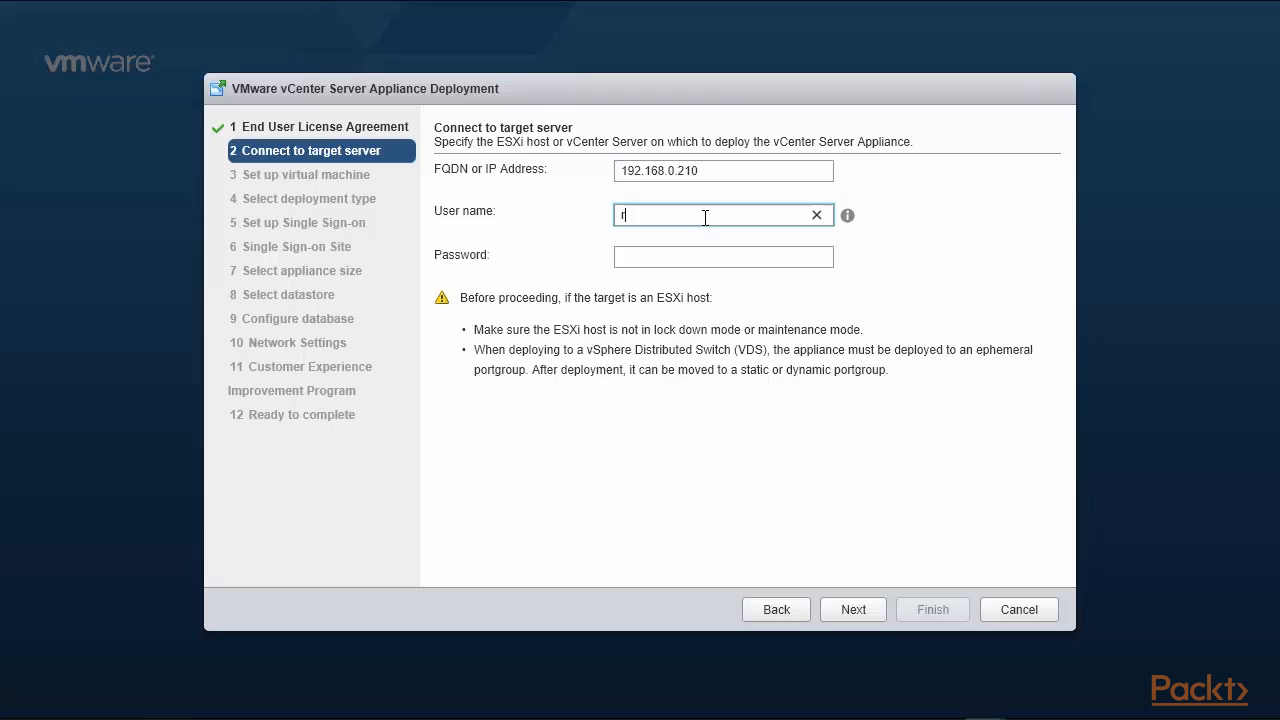
text(oot)
key(Tab)
text(*******)
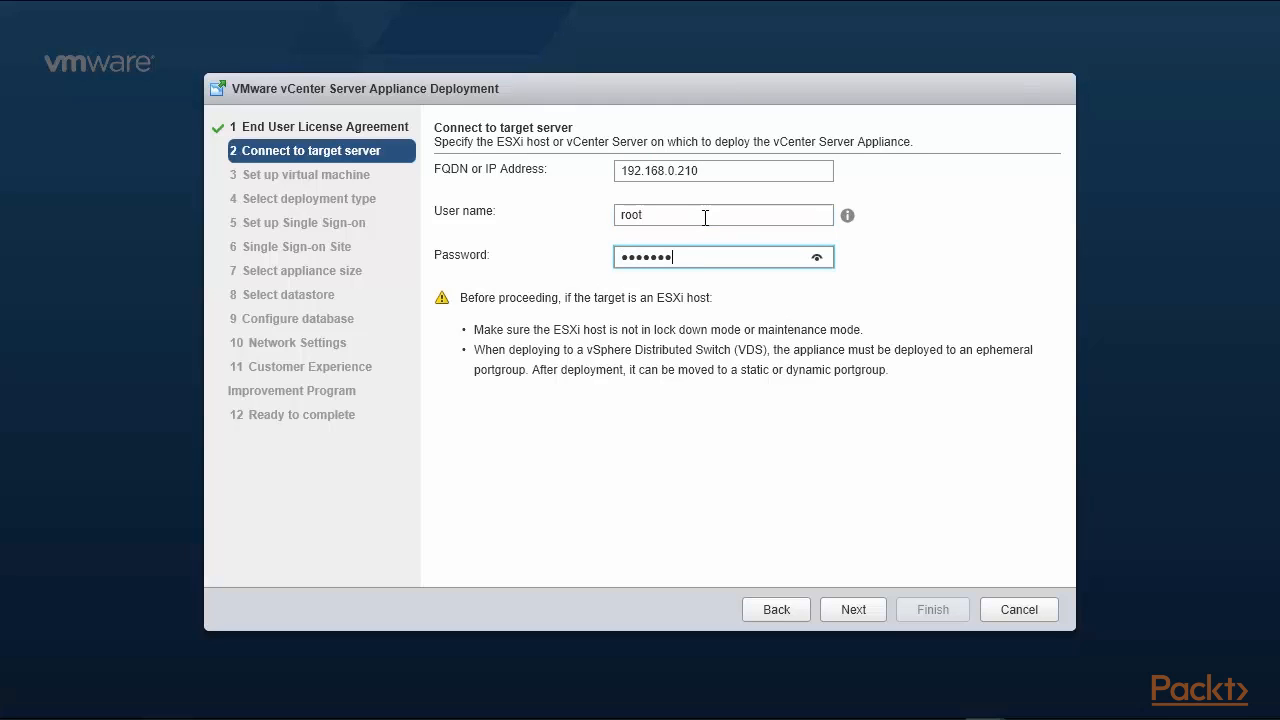
click(853, 612)
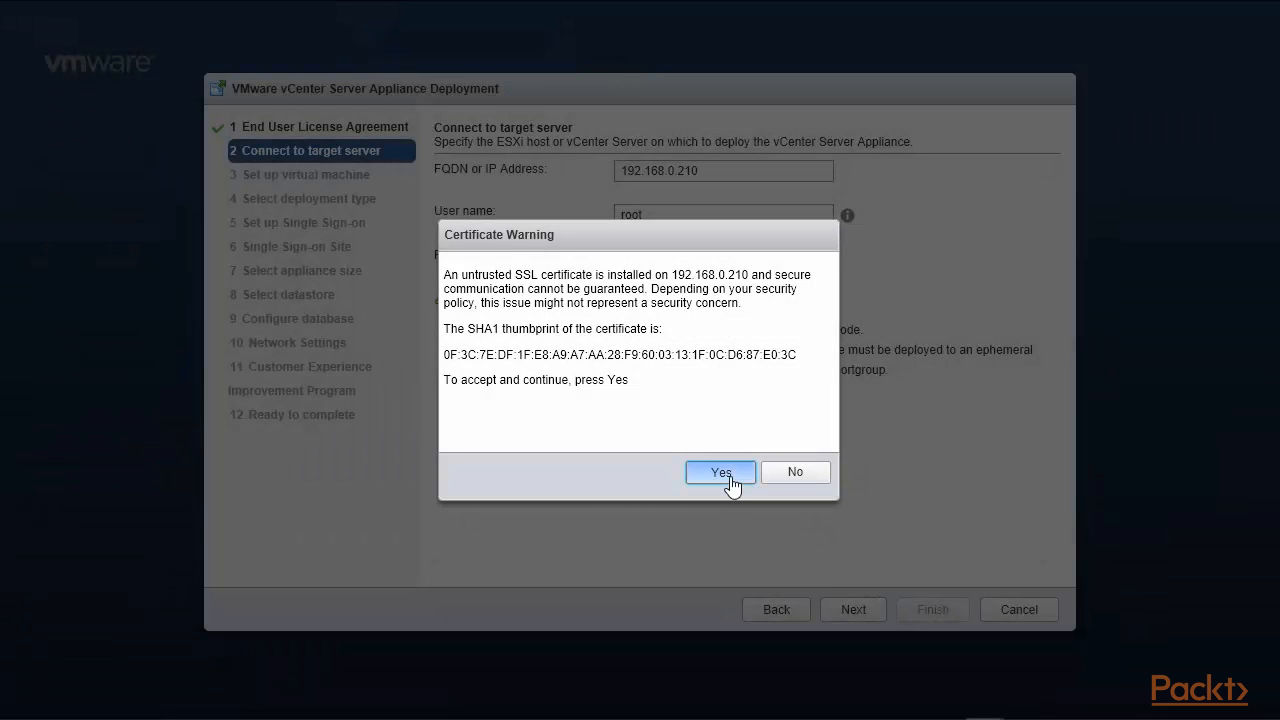
click(728, 478)
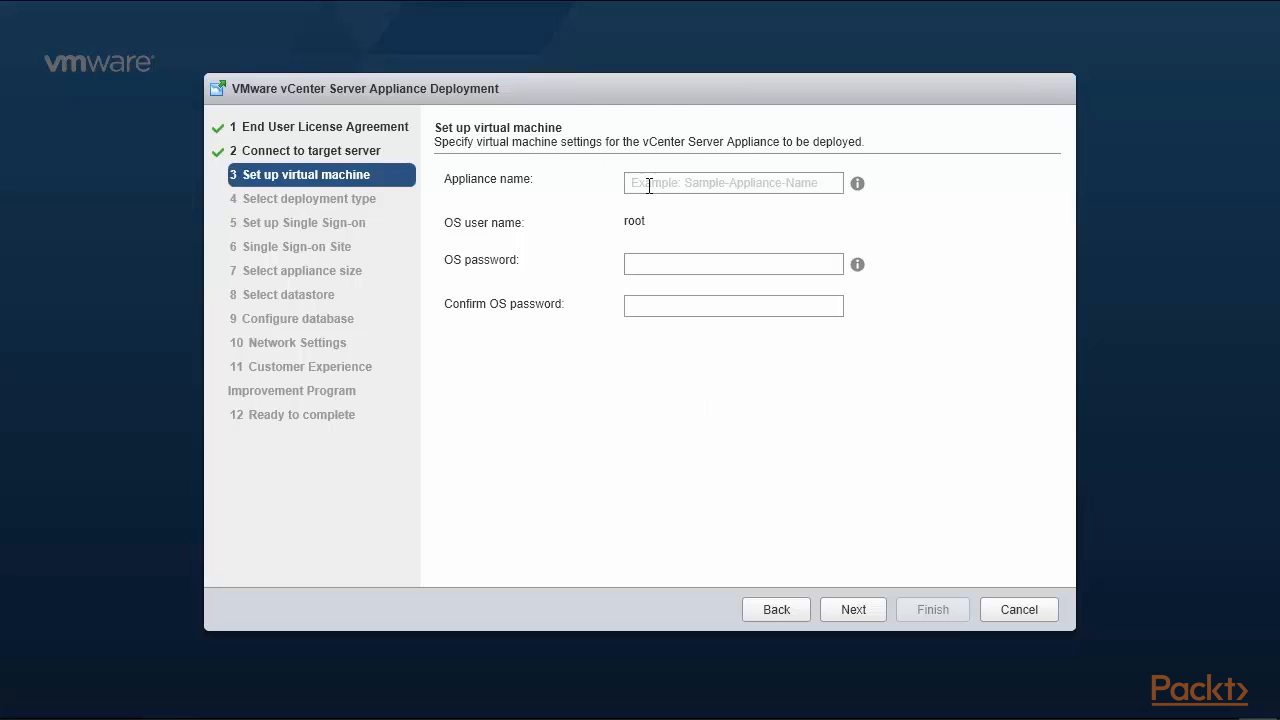
- Name the appliance vCenter6-210, then enter and confirm its OS root password
click(649, 186)
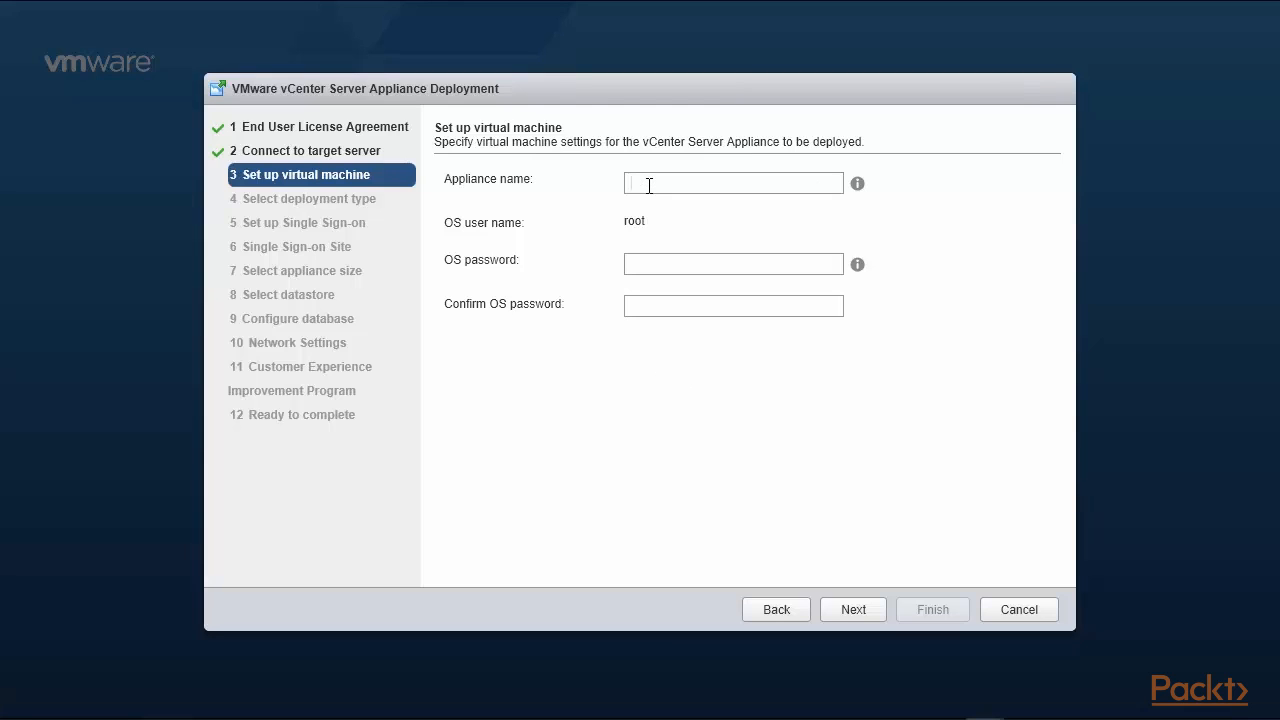
text(vCent)
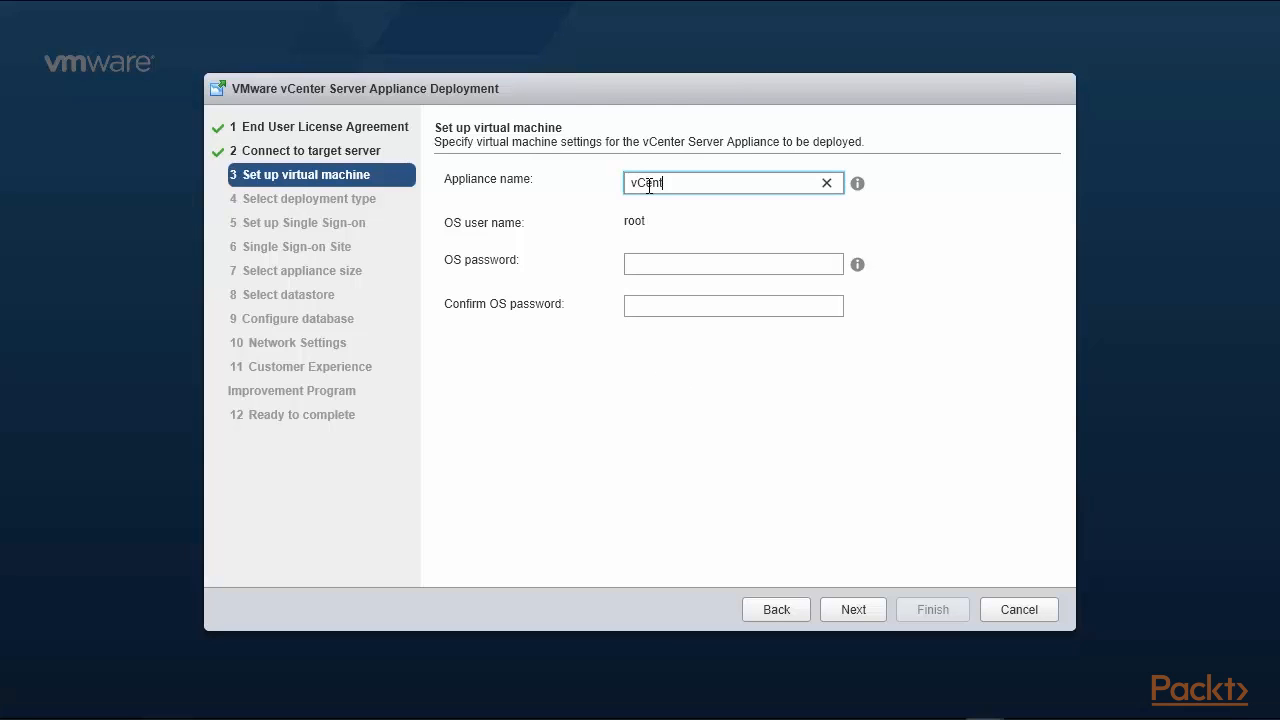
text(er6-210)
click(657, 263)
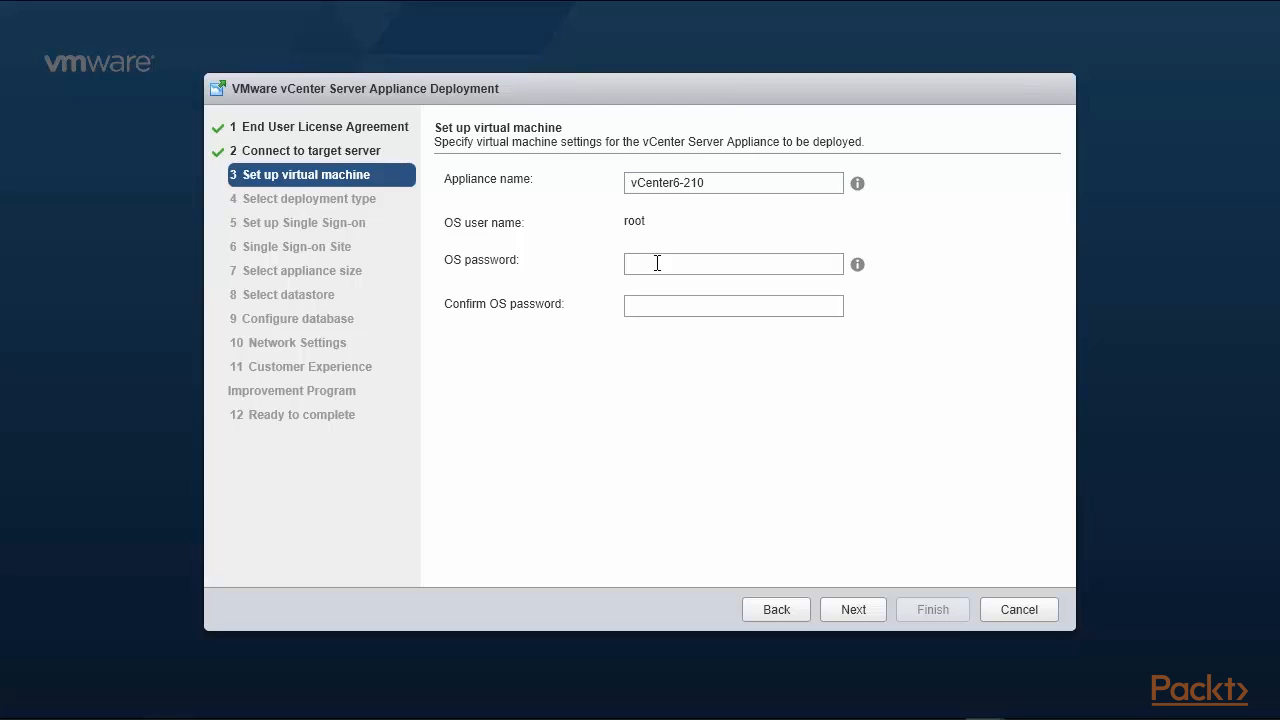
text(•••••••••)
key(Tab)
text(•••)
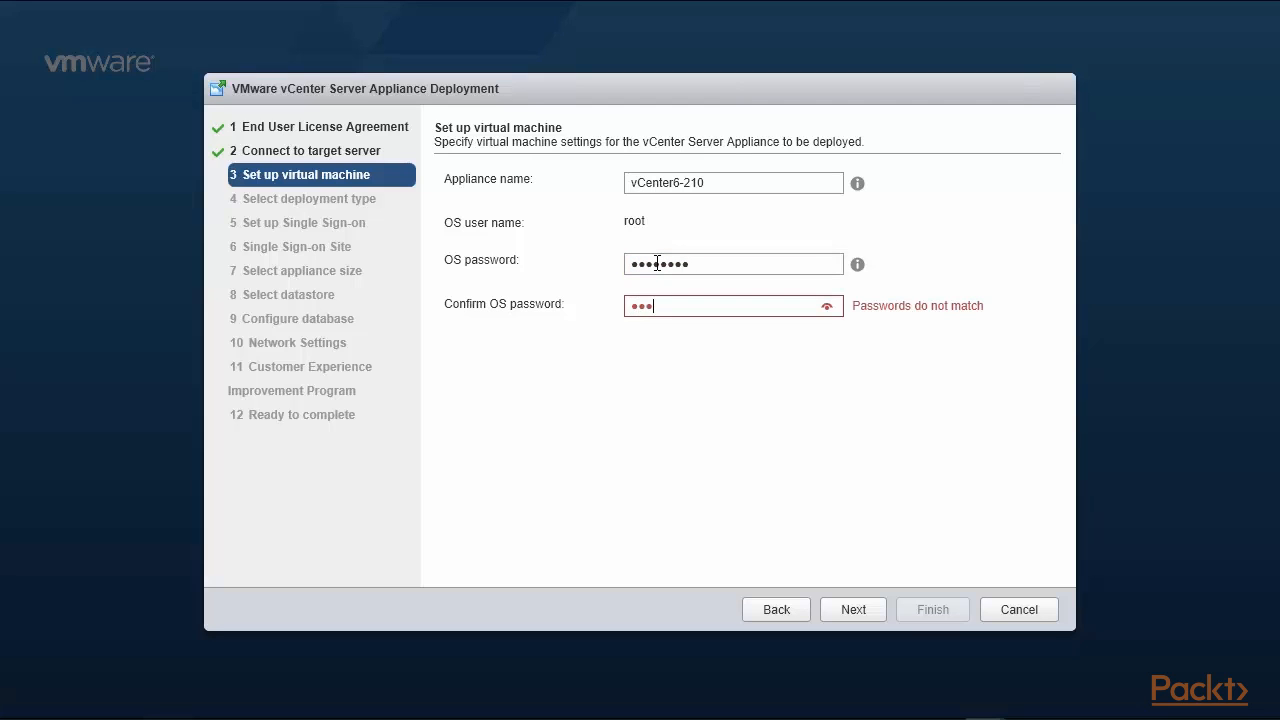
text(••••••)
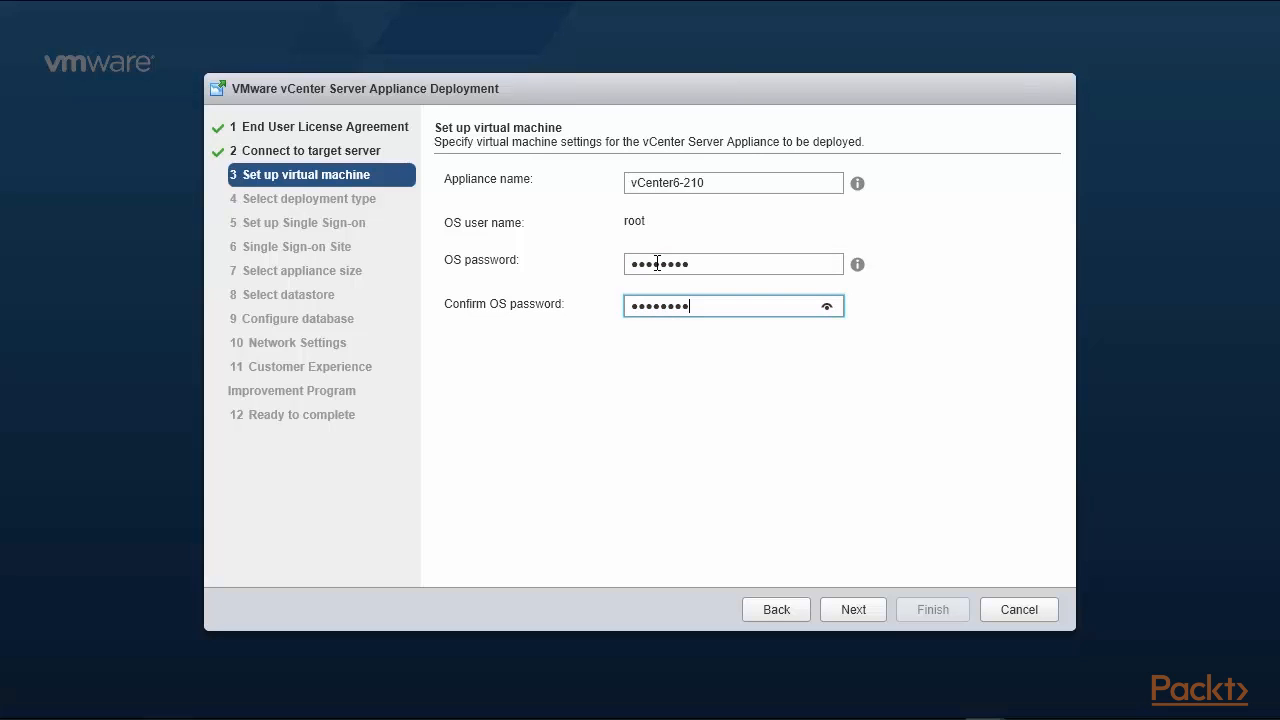
click(855, 609)
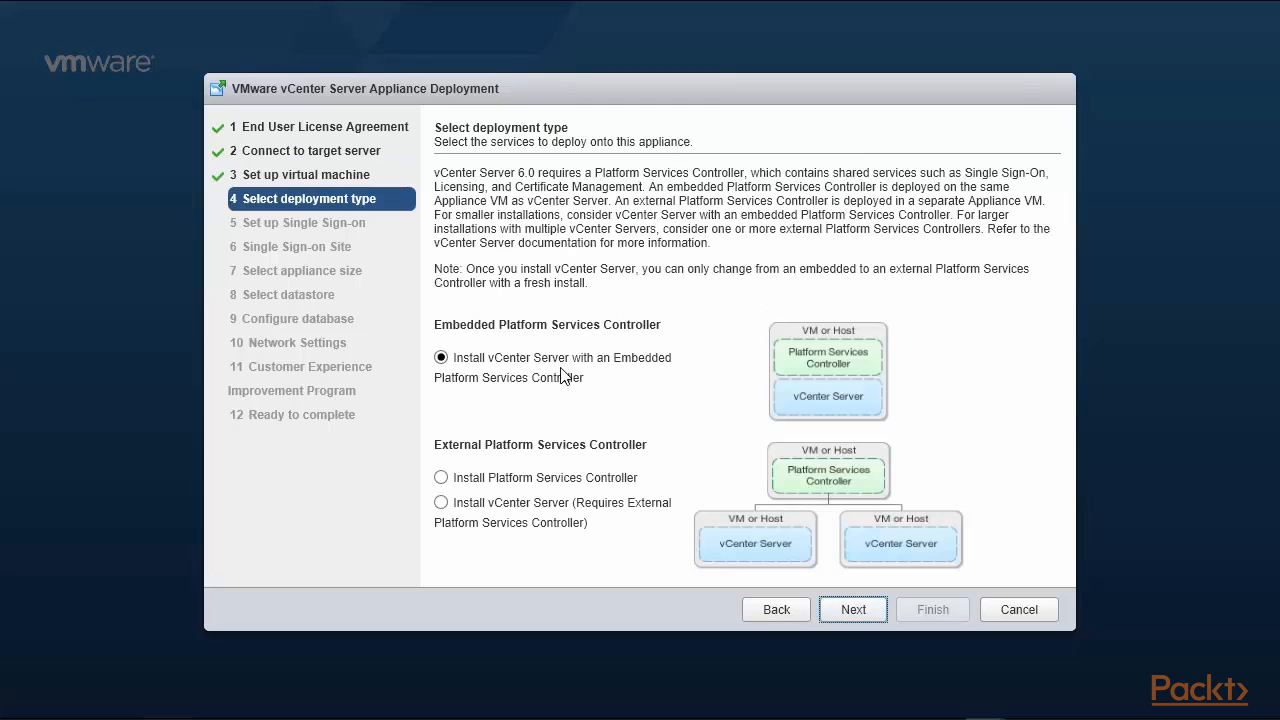
- Keep the embedded Platform Services Controller and join the existing SSO domain at 192.168.0.220, entering the vCenter SSO password
click(845, 615)
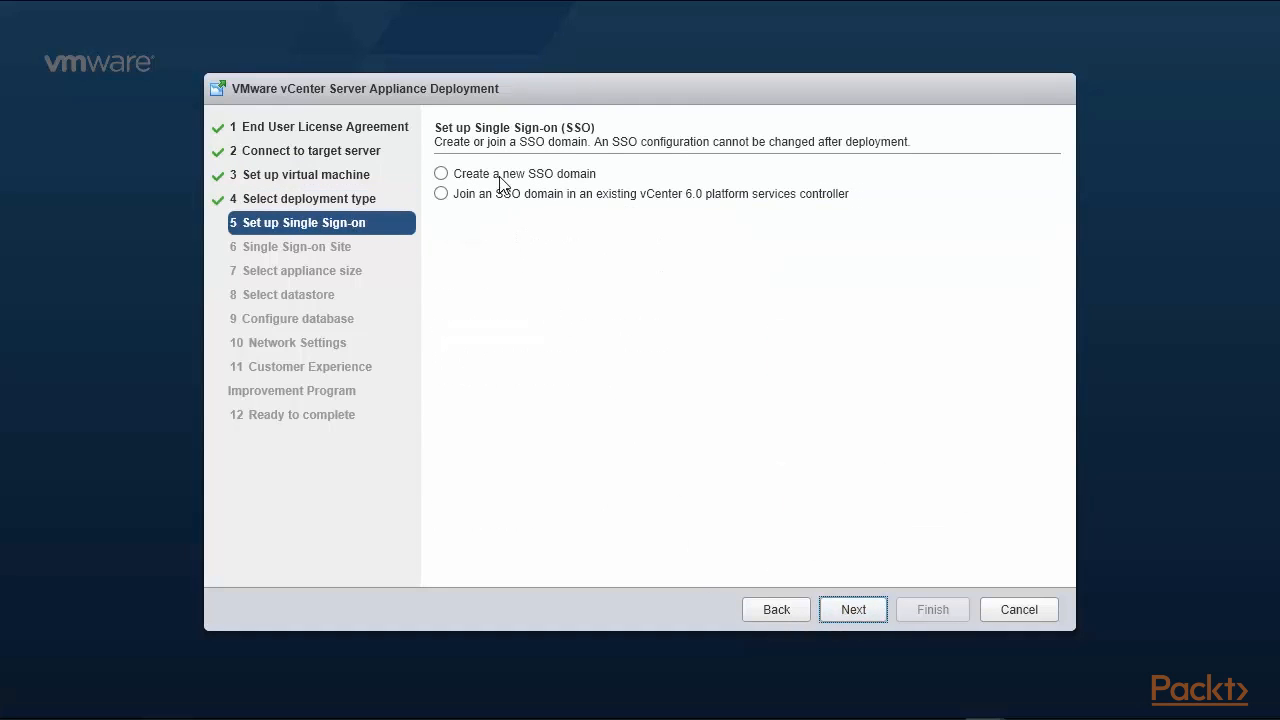
click(441, 194)
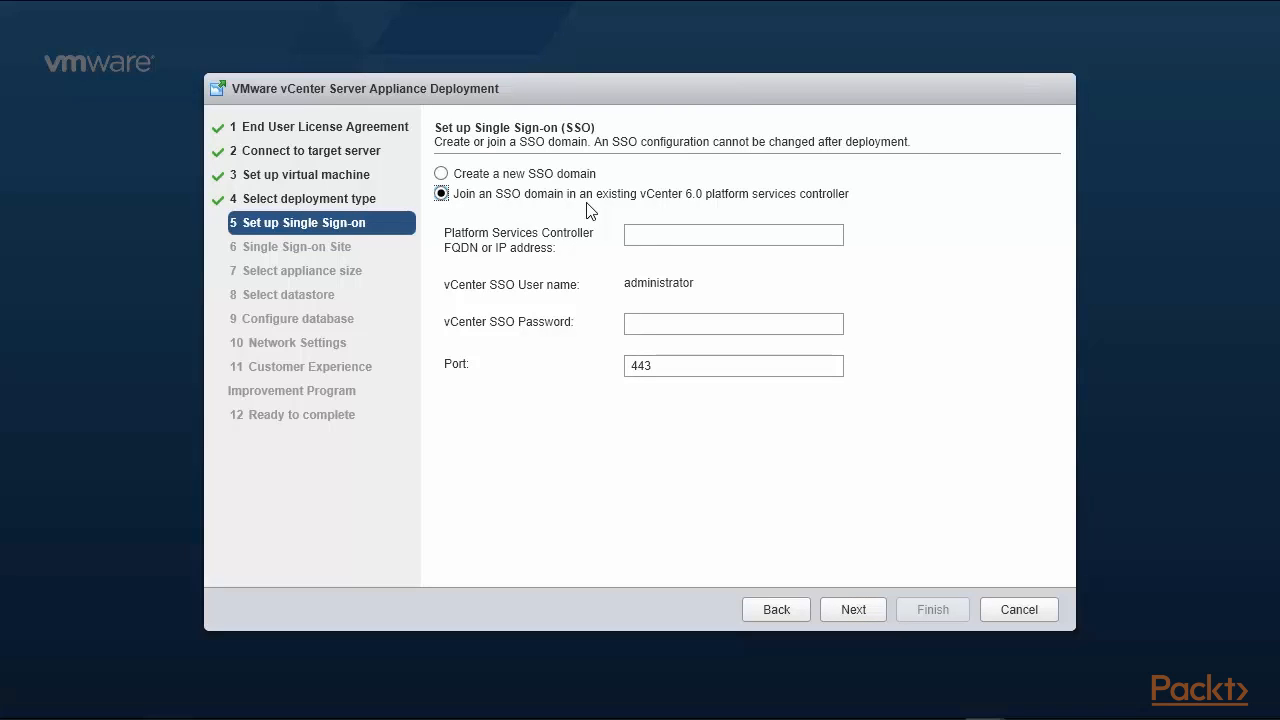
click(664, 239)
text(192.168)
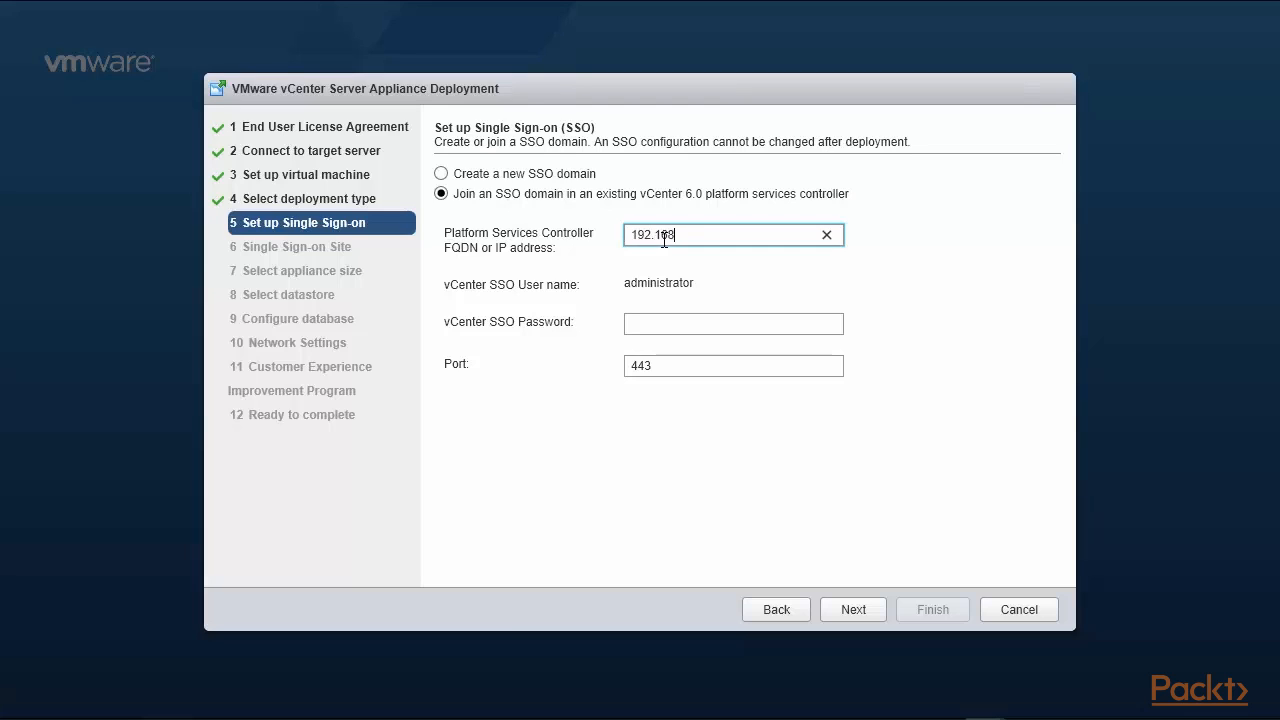
text(.0.220)
click(680, 322)
text(••••••••)
click(876, 613)
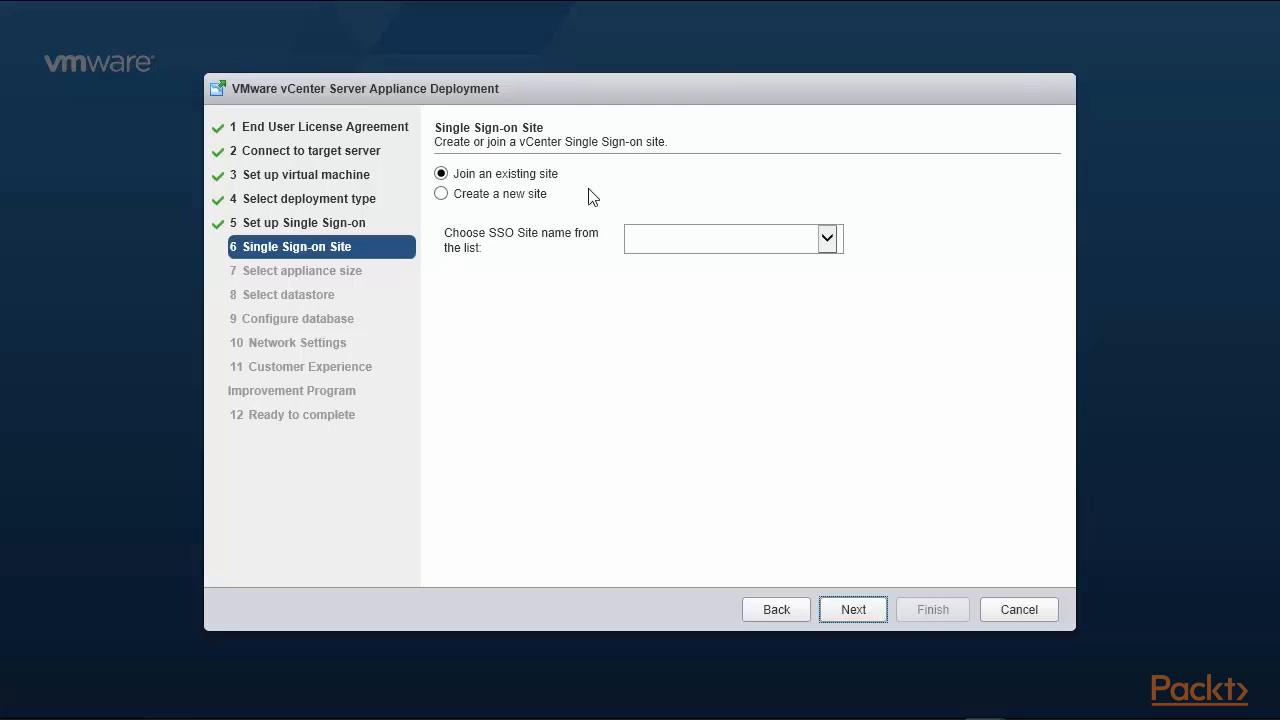
- Join the existing Single Sign-on site offered for the domain and keep the Tiny appliance size (up to 10 hosts, 100 VMs)
click(836, 246)
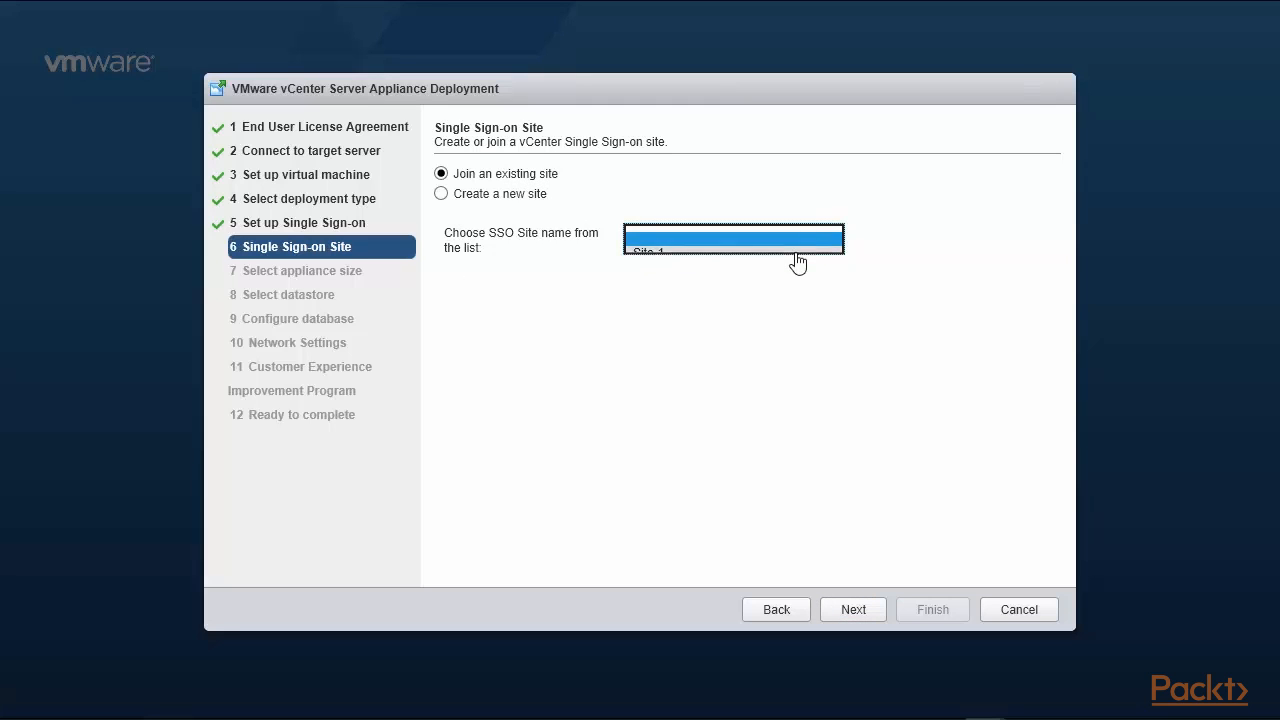
click(796, 258)
click(853, 609)
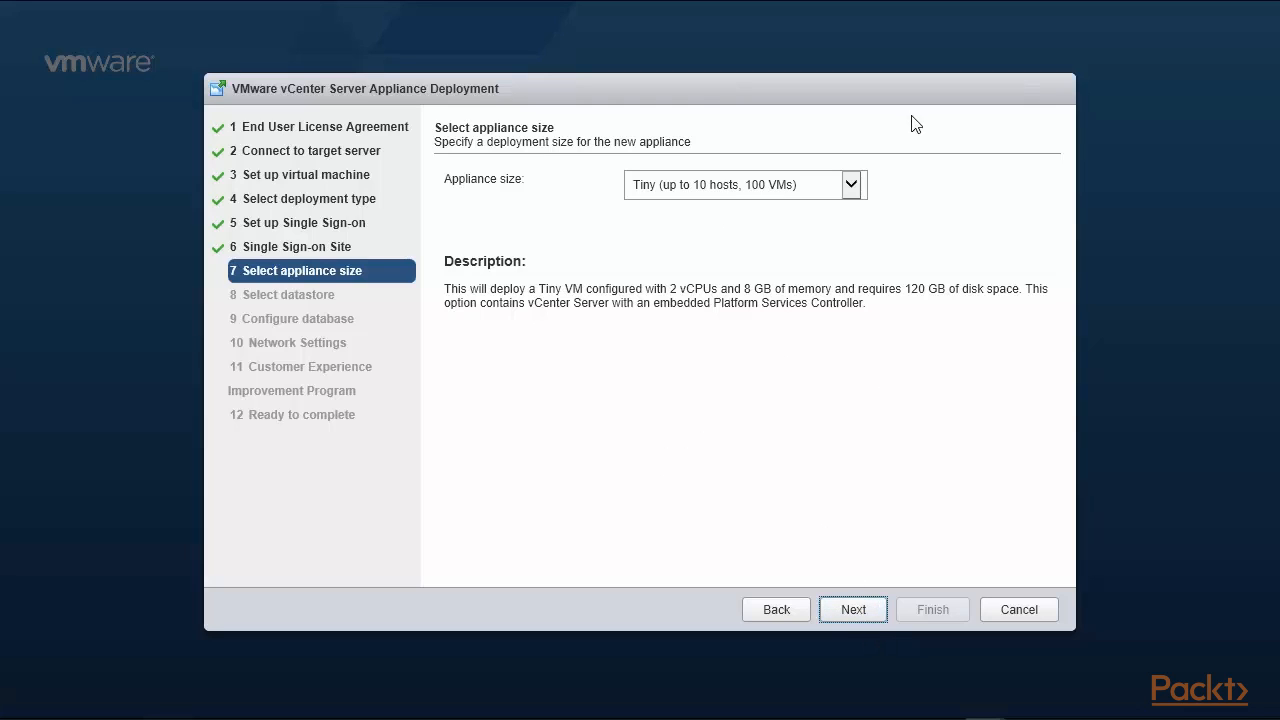
click(851, 185)
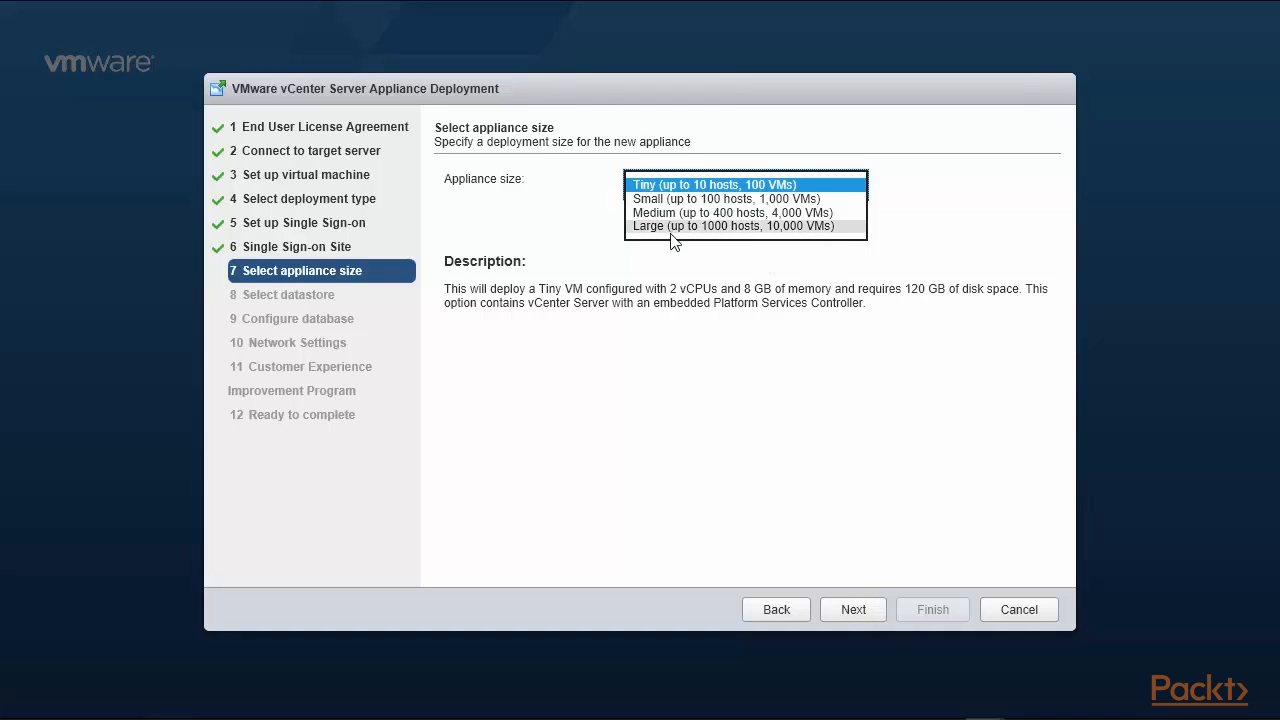
click(849, 609)
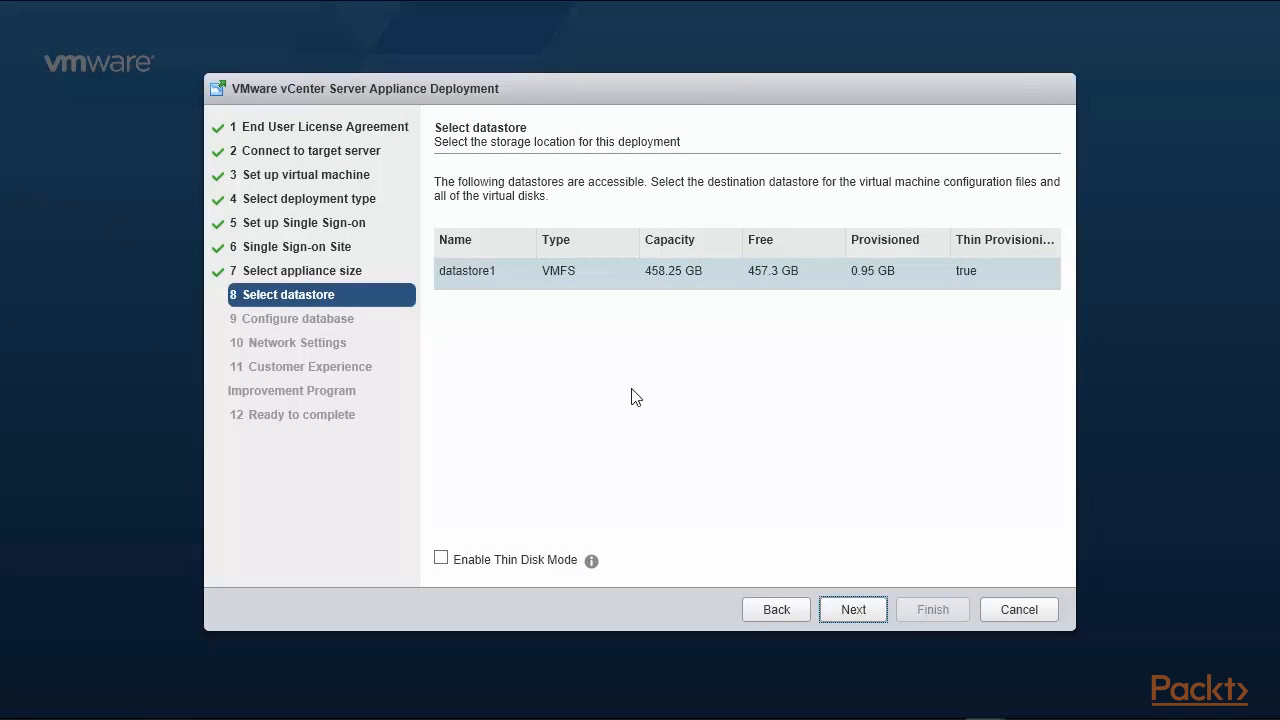
- Choose datastore1 with thin disk mode enabled and keep the embedded PostgreSQL database
click(596, 276)
click(493, 274)
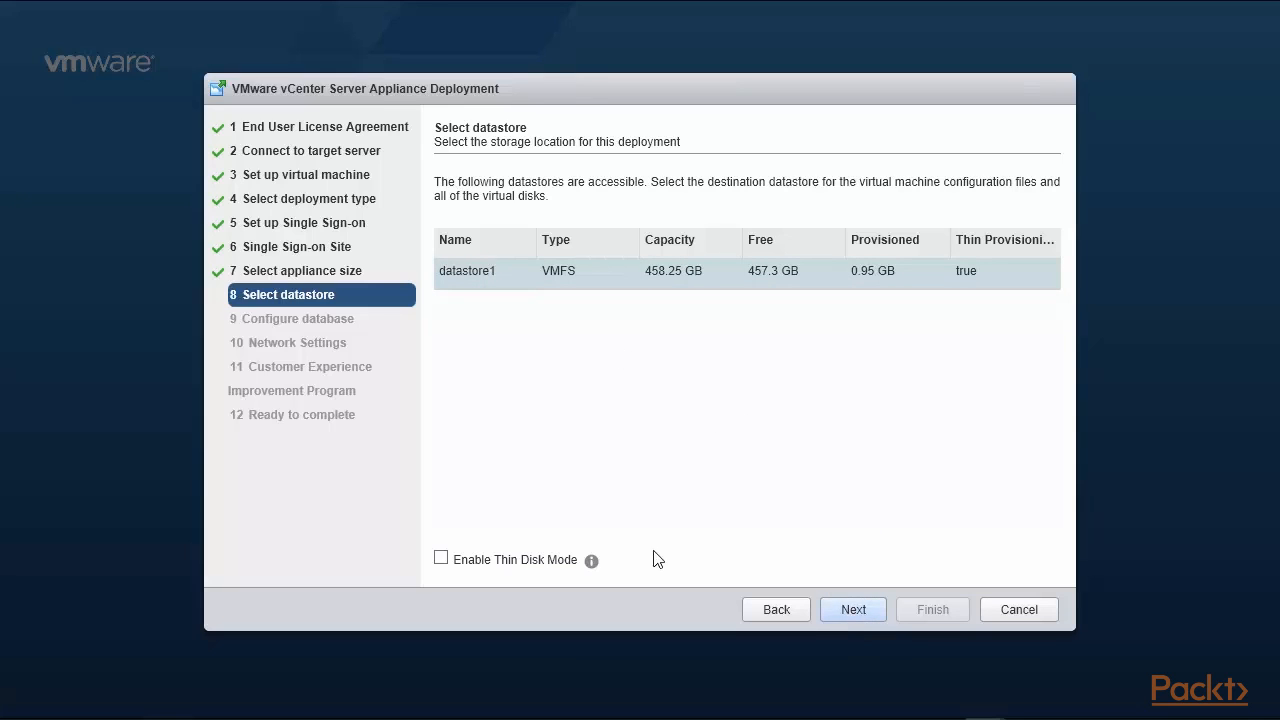
click(443, 560)
click(848, 611)
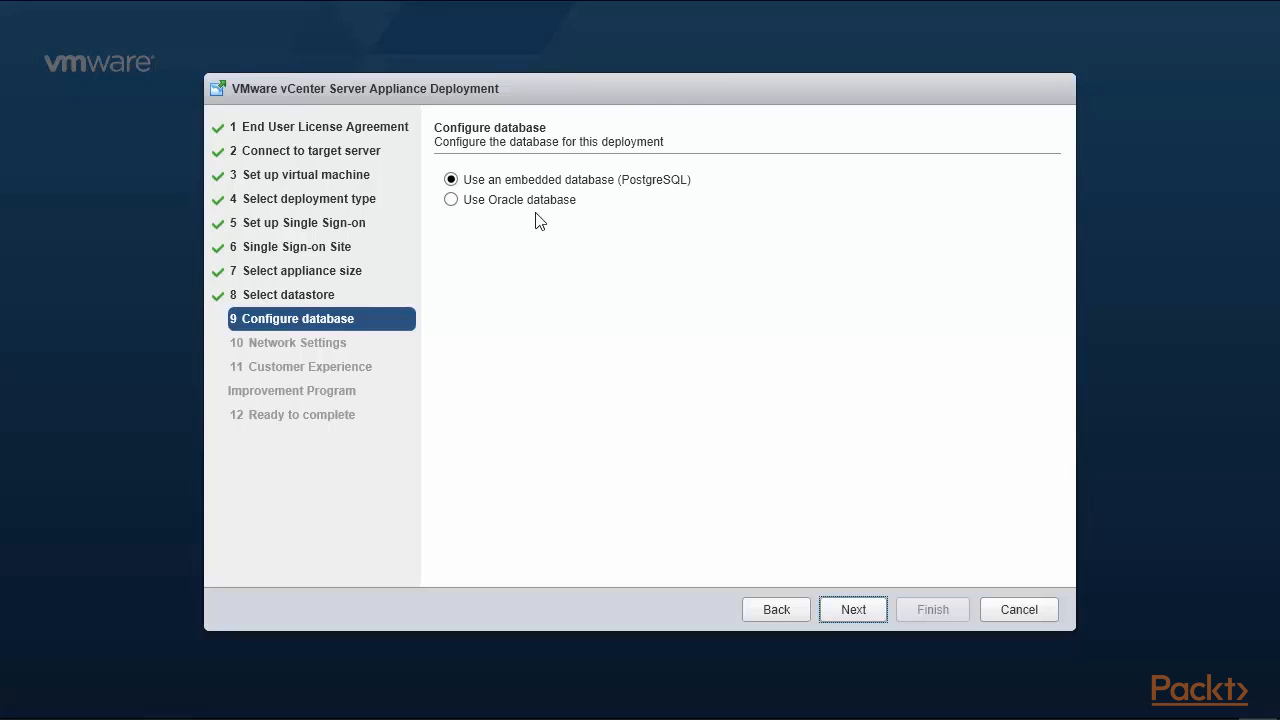
click(846, 610)
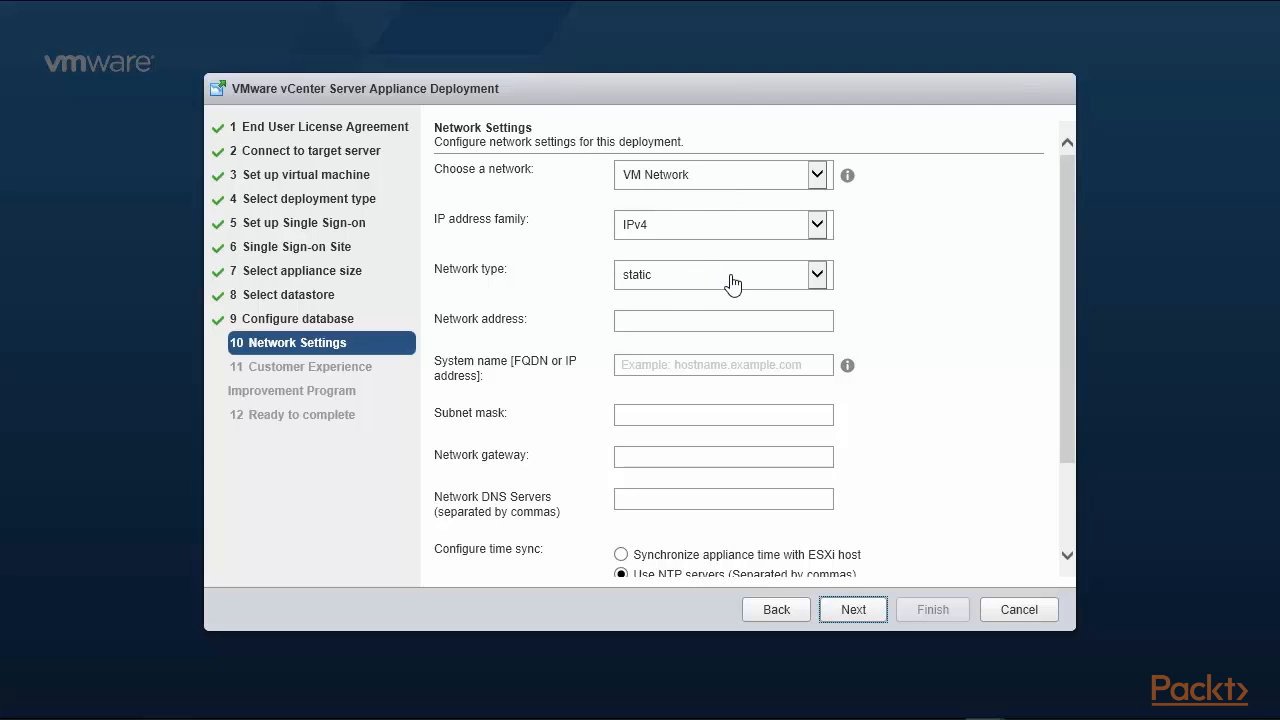
- Set both the static network address and the system name to 192.168.0.221, then move on to the subnet mask
click(716, 322)
text(192.168)
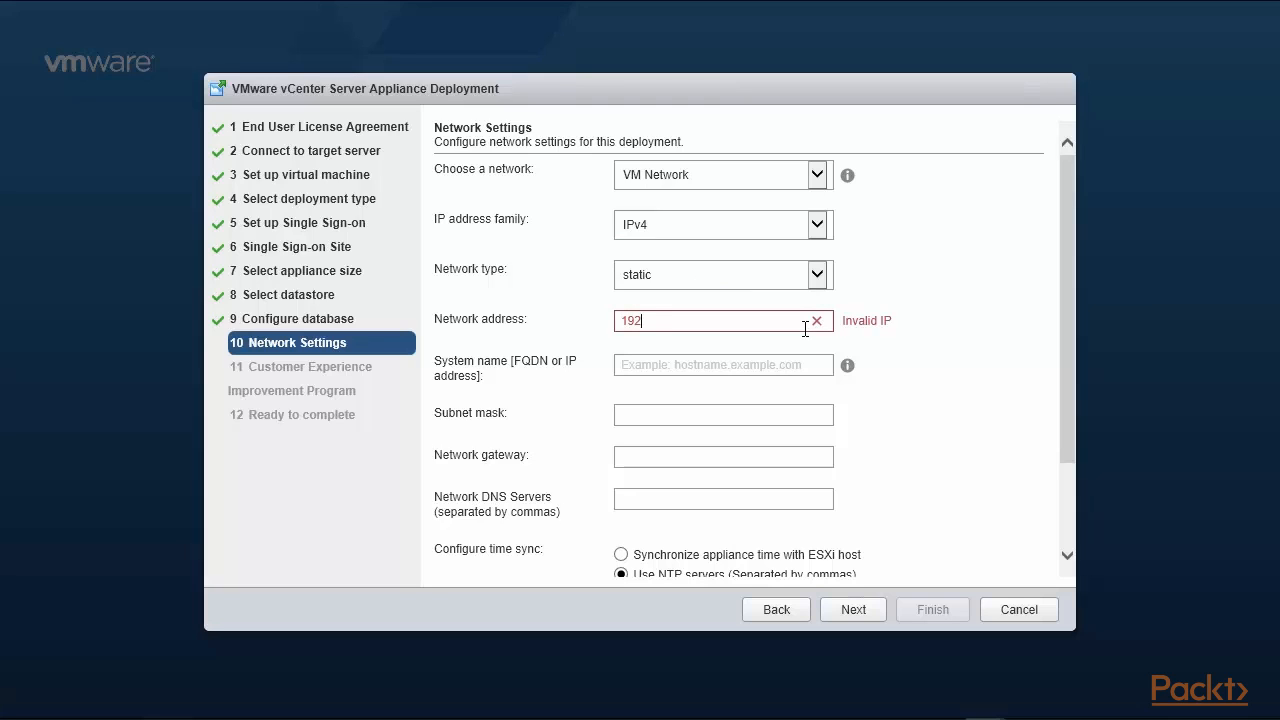
text(.0.221)
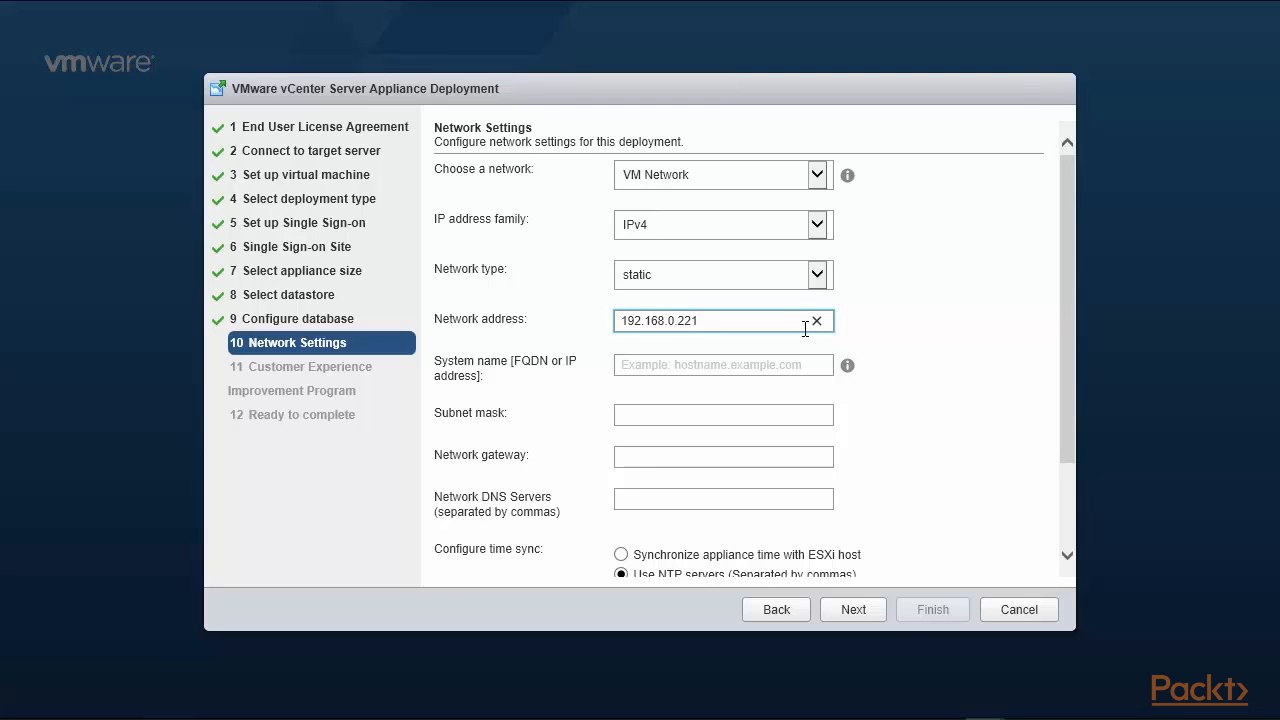
click(748, 364)
text(192.168.0.221)
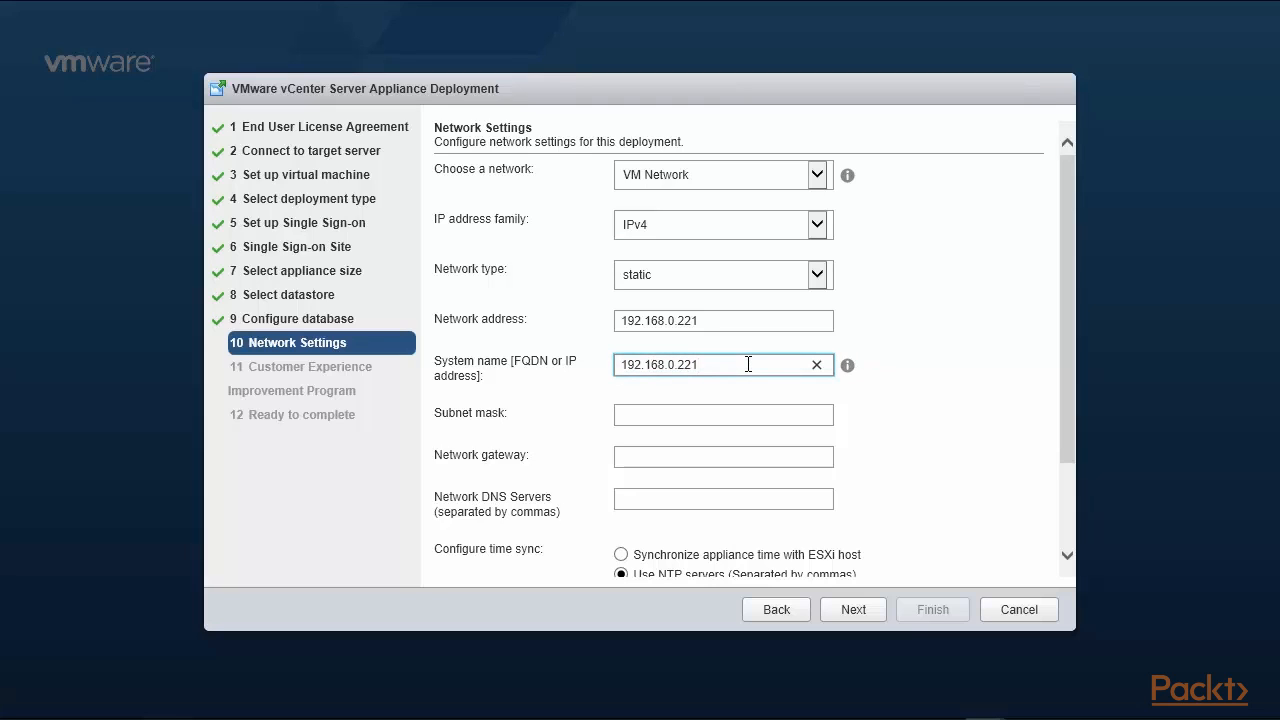
click(728, 421)
text(24)
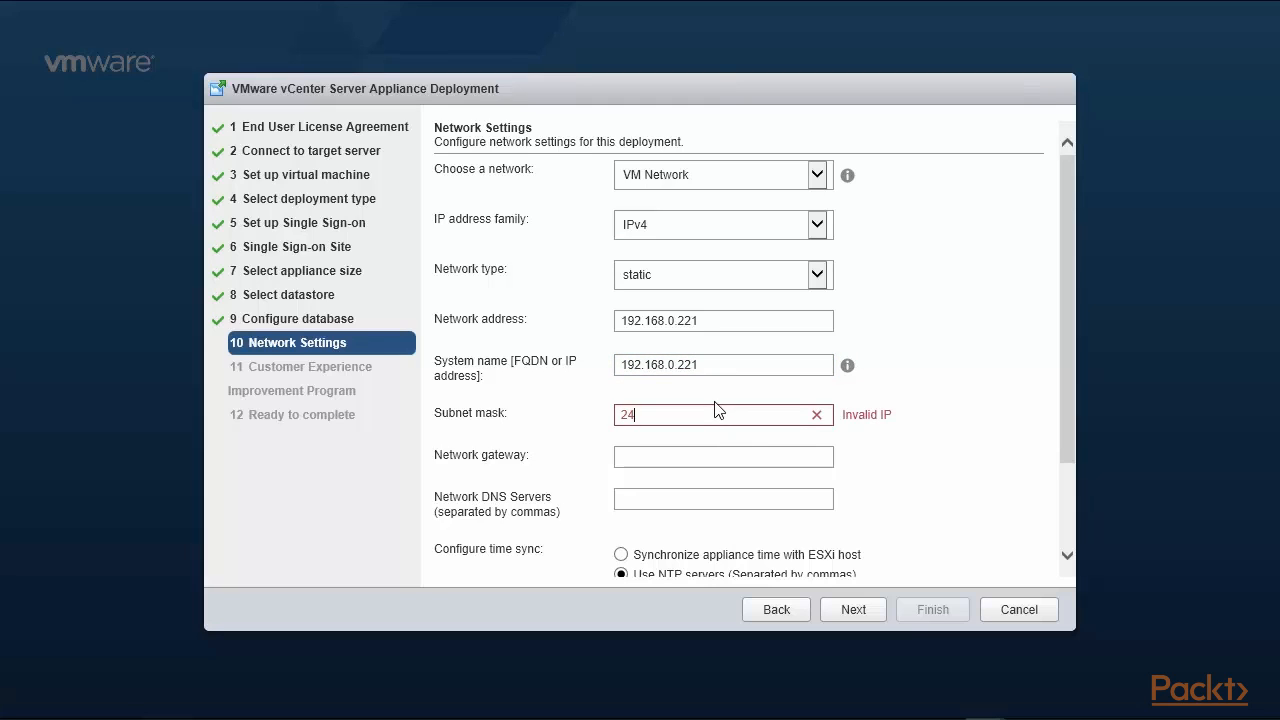
key(BackSpace)
key(BackSpace)
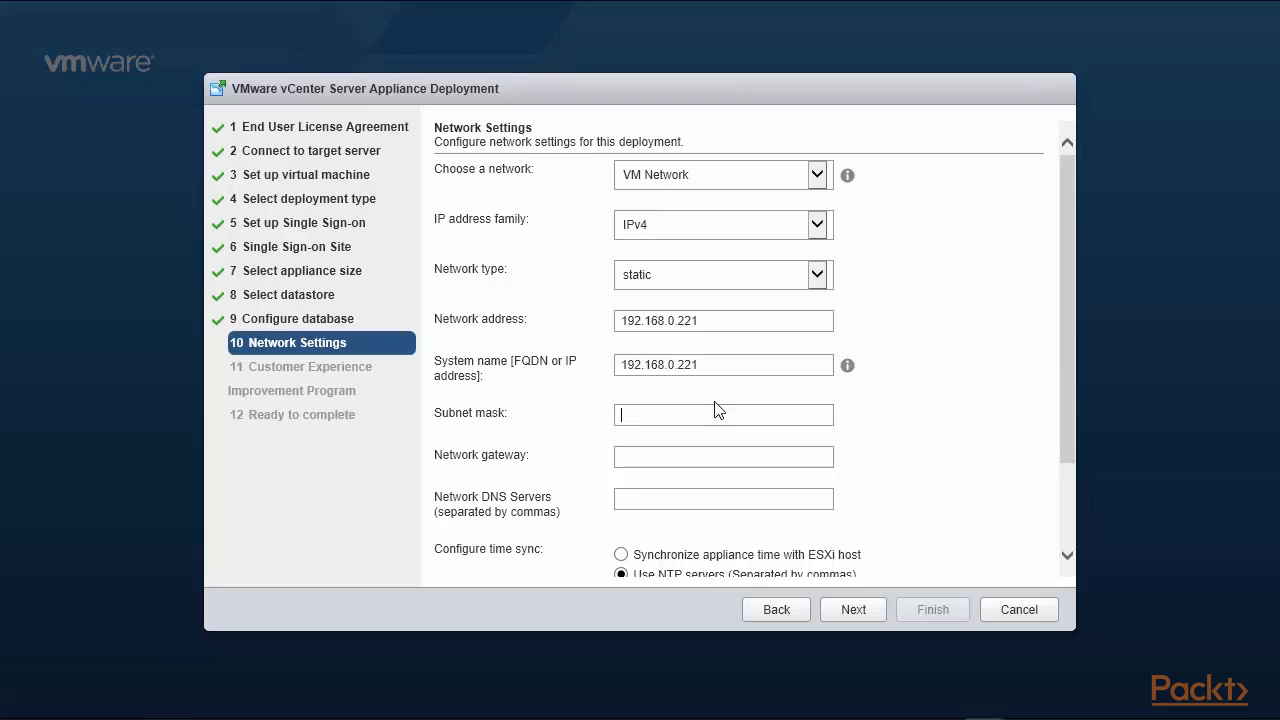
- Set the subnet mask to 255.255.255.0 and the network gateway to 192.168.0.1
text(255.255.255.0)
click(665, 456)
text(192)
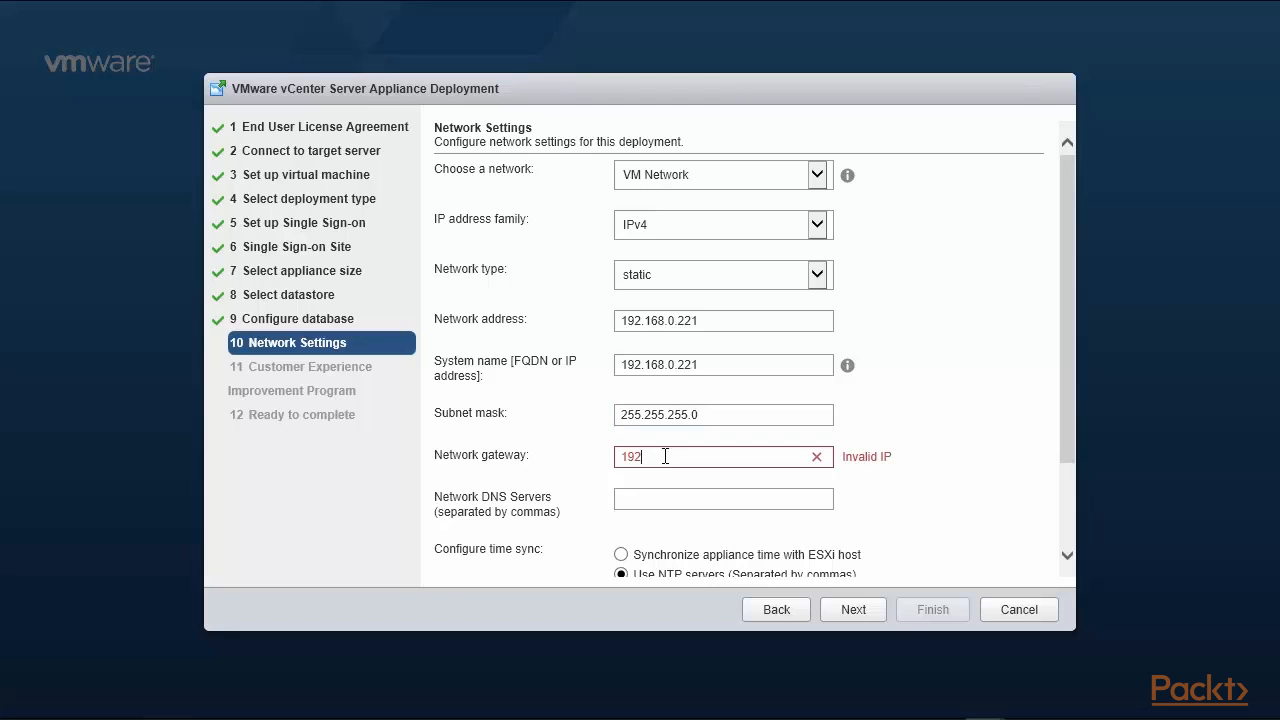
text(.168.0.1)
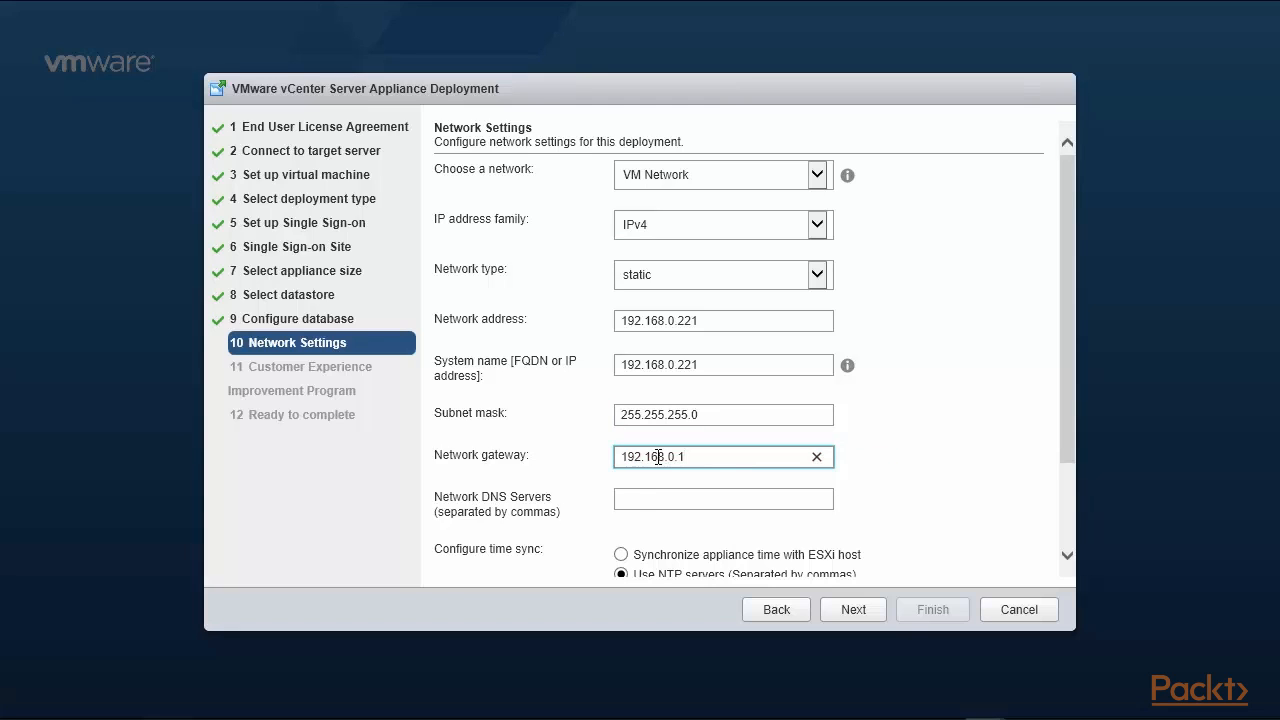
- Set the network DNS servers to 192.168.0.1,8.8.8.8,8.8.4.4
click(650, 501)
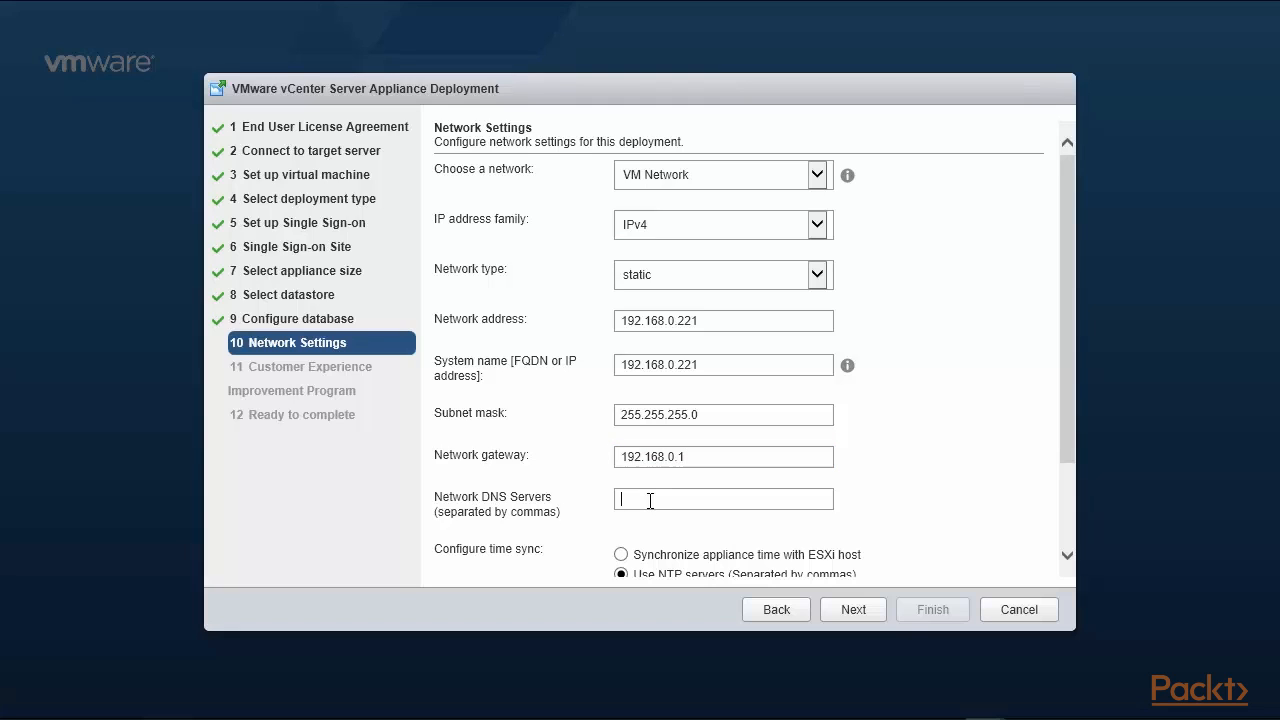
text(192)
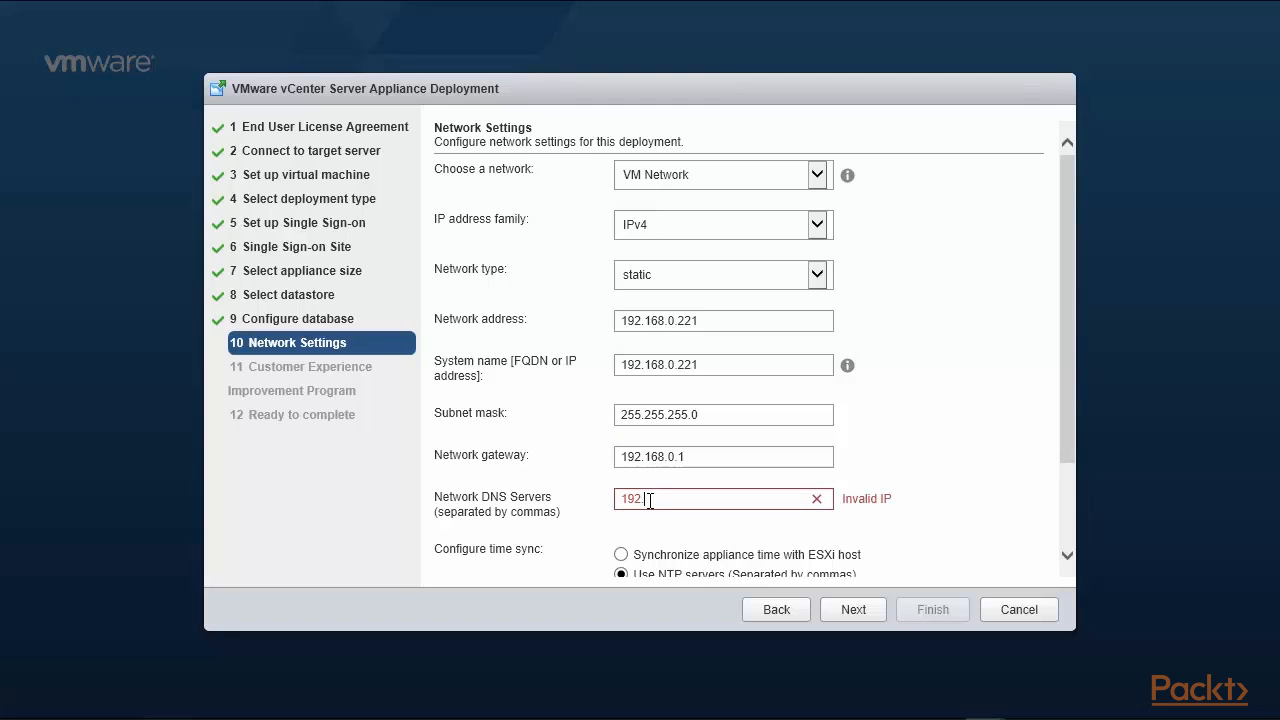
text(.168.0.1)
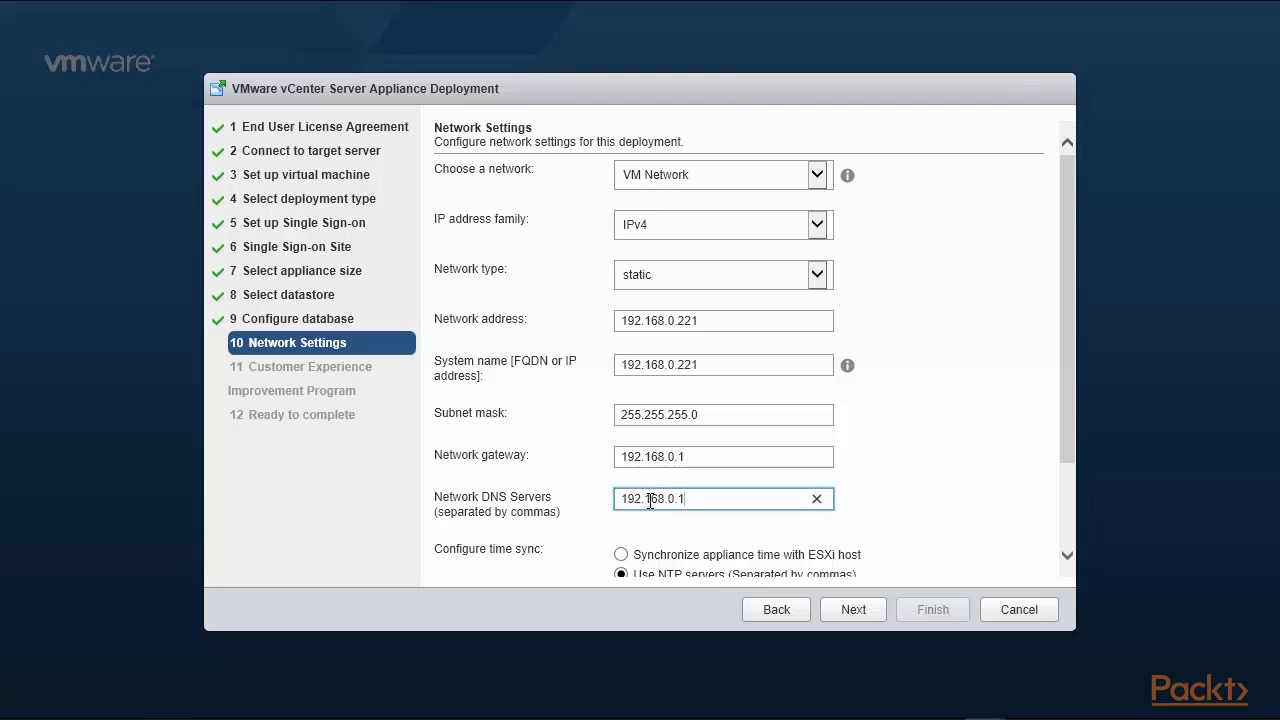
text(,8.8.8.8)
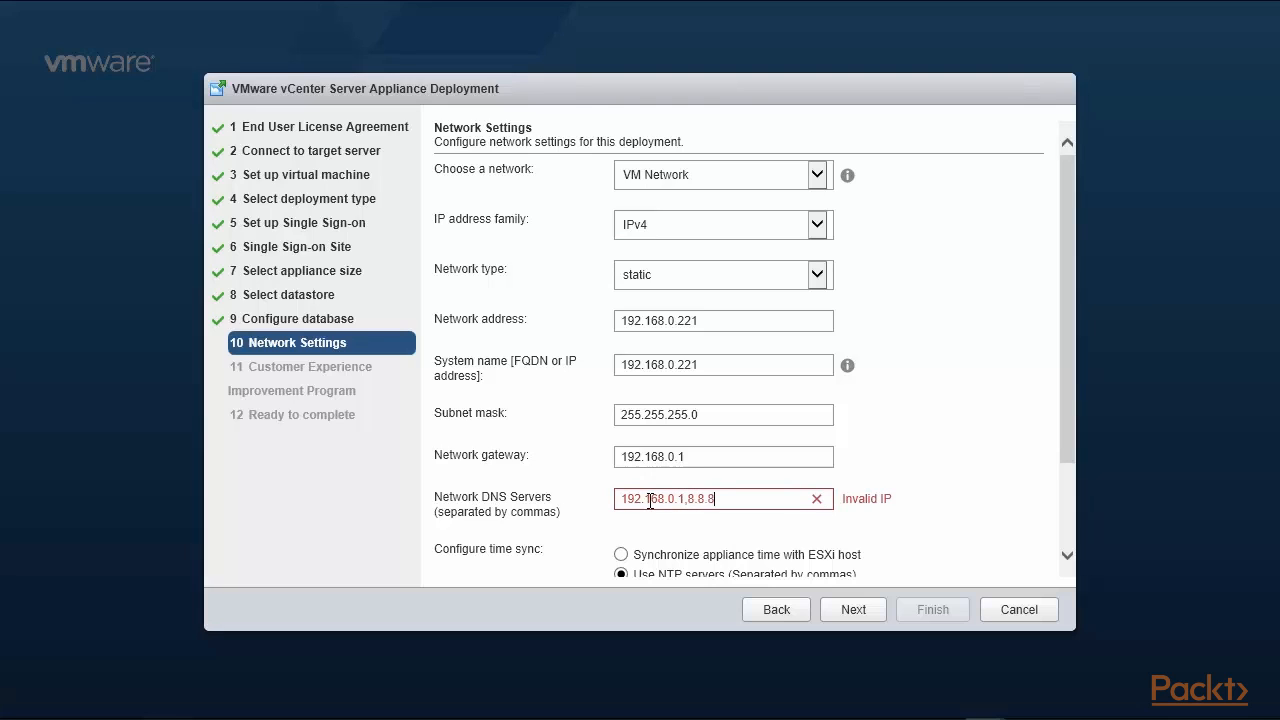
text(,8.8.4.4)
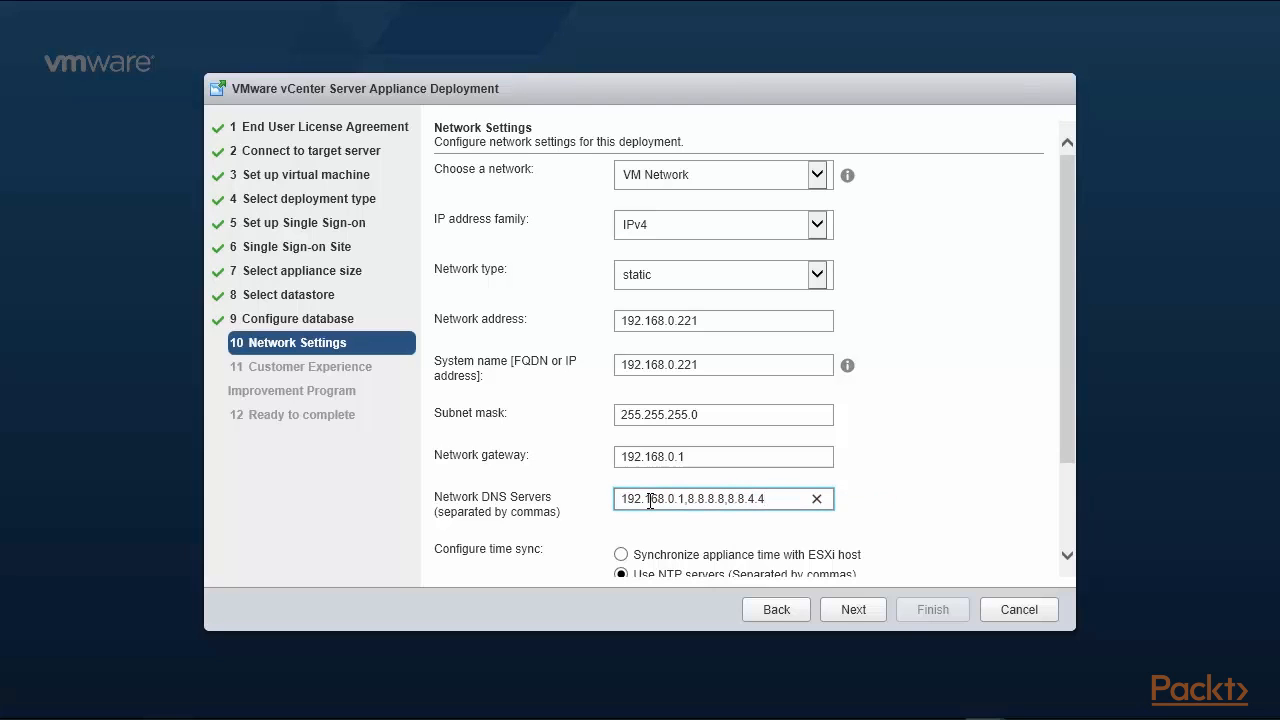
- Set the NTP servers for time synchronization to 0.us.pool.ntp.org,1.us.pool.ntp.org
drag(1073, 393, 1063, 491)
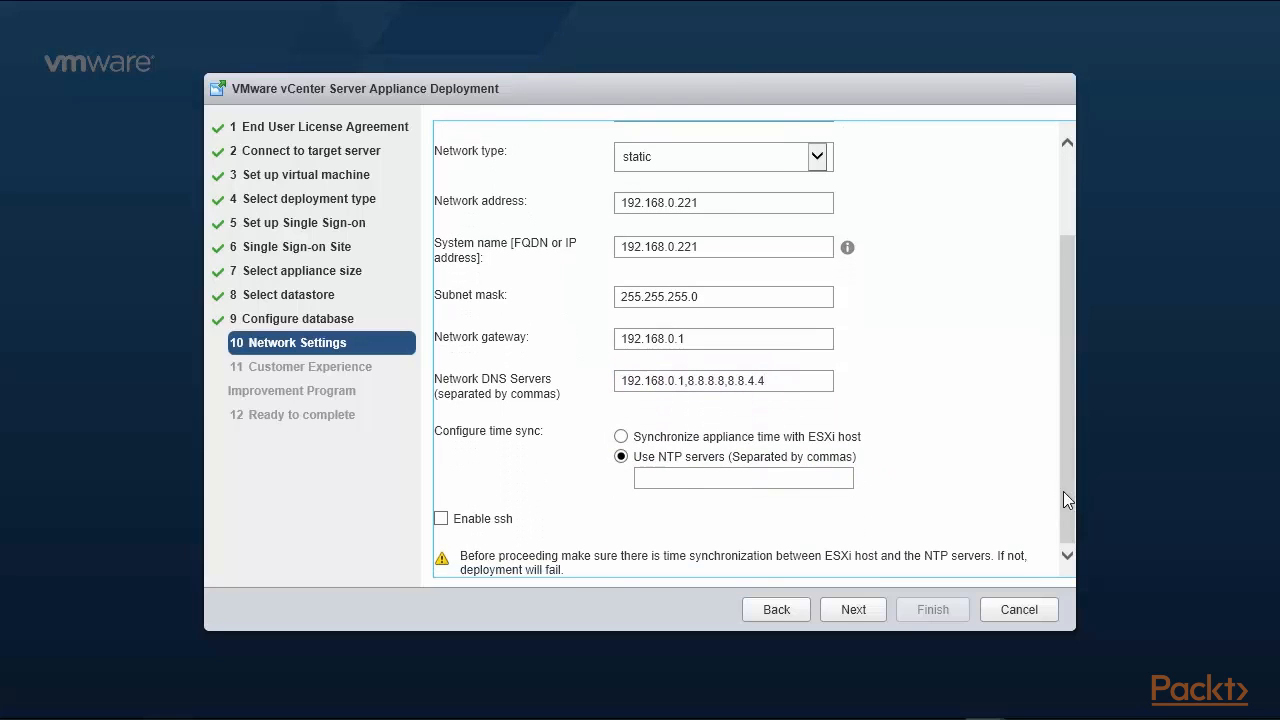
click(694, 477)
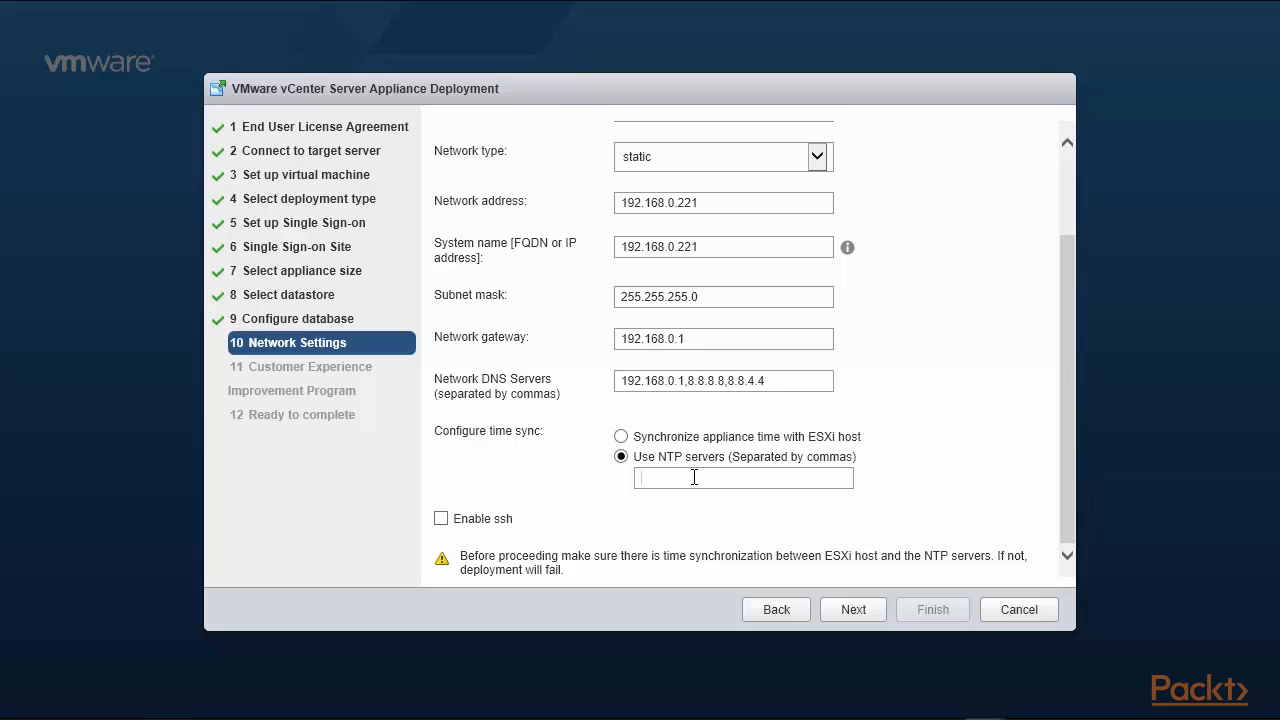
text(0)
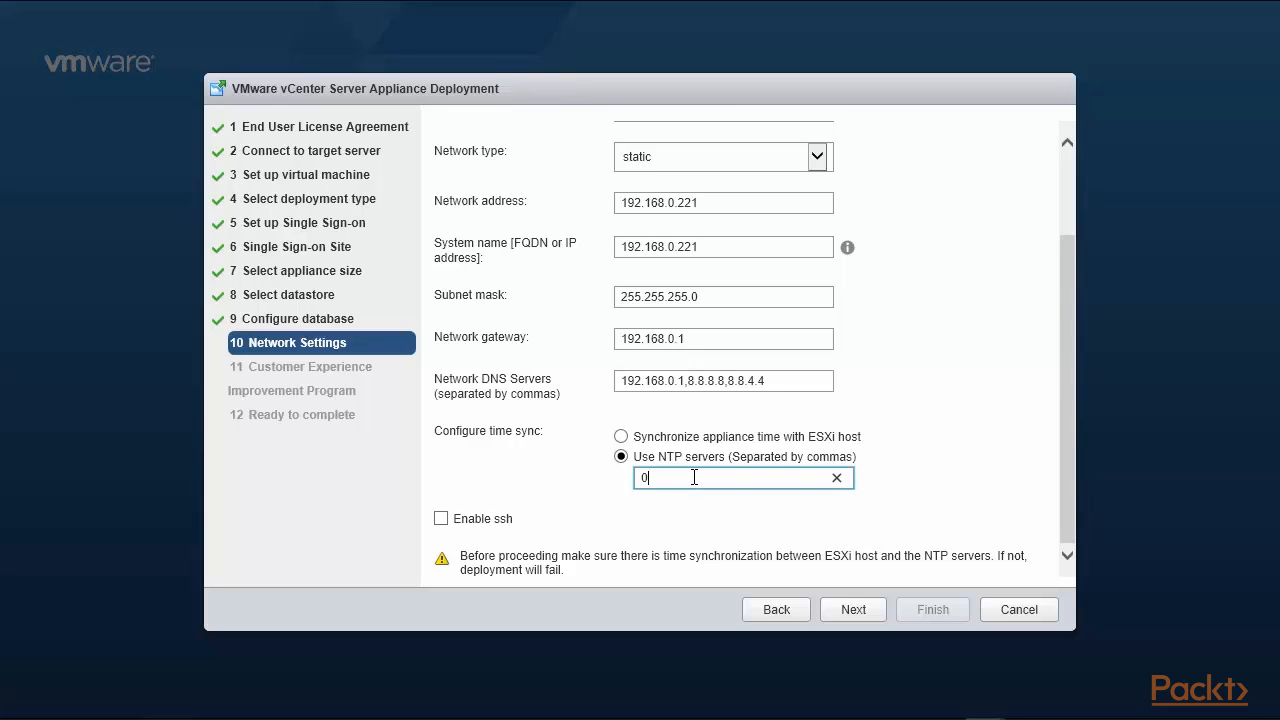
text(.)
text(us.po)
text(ol.ntp.)
text(org)
text(.)
text(1.us)
text(.pool)
text(.nt)
text(p.org)
- Enable SSH on the appliance and submit the network settings, accepting an IP address as the system name
click(441, 519)
click(1067, 485)
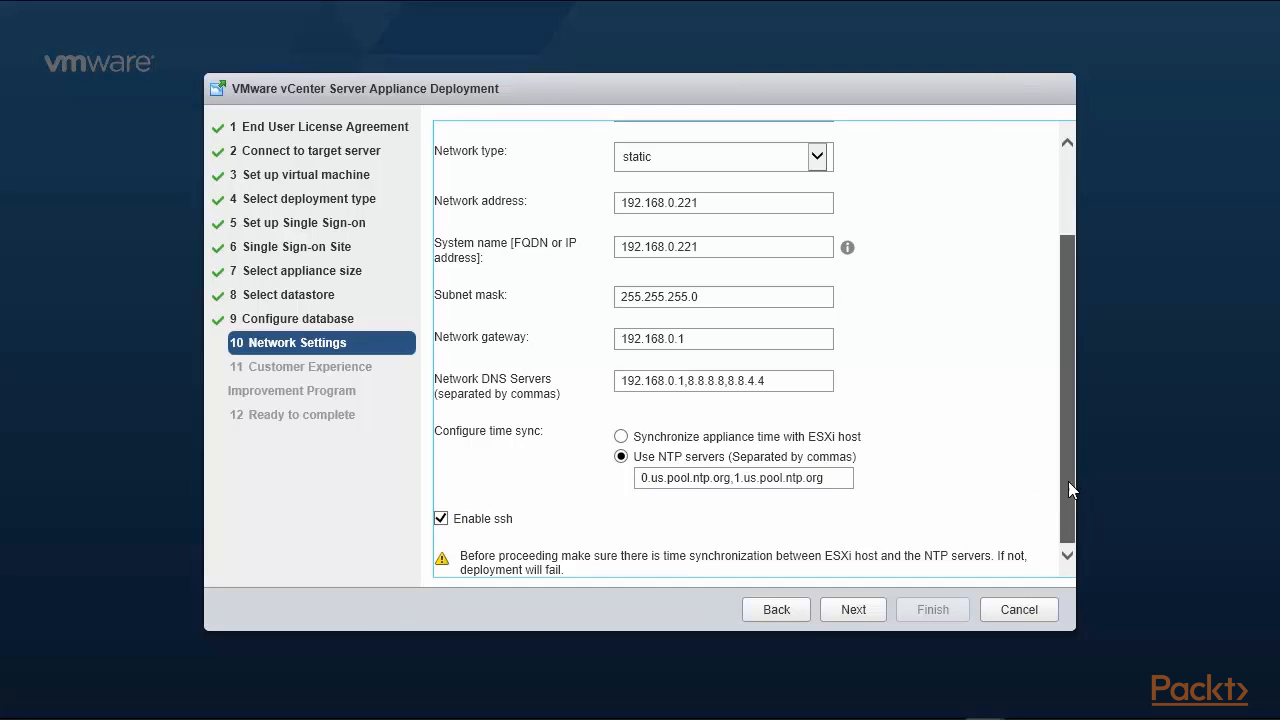
click(853, 610)
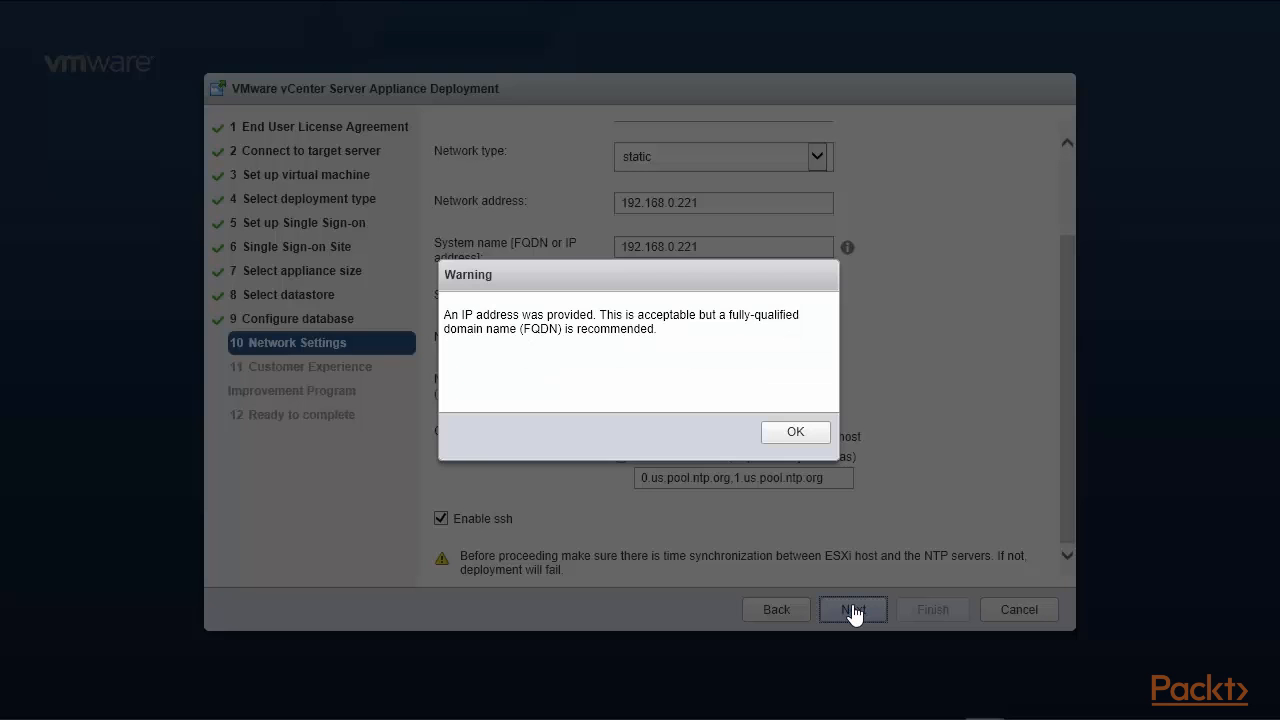
click(786, 435)
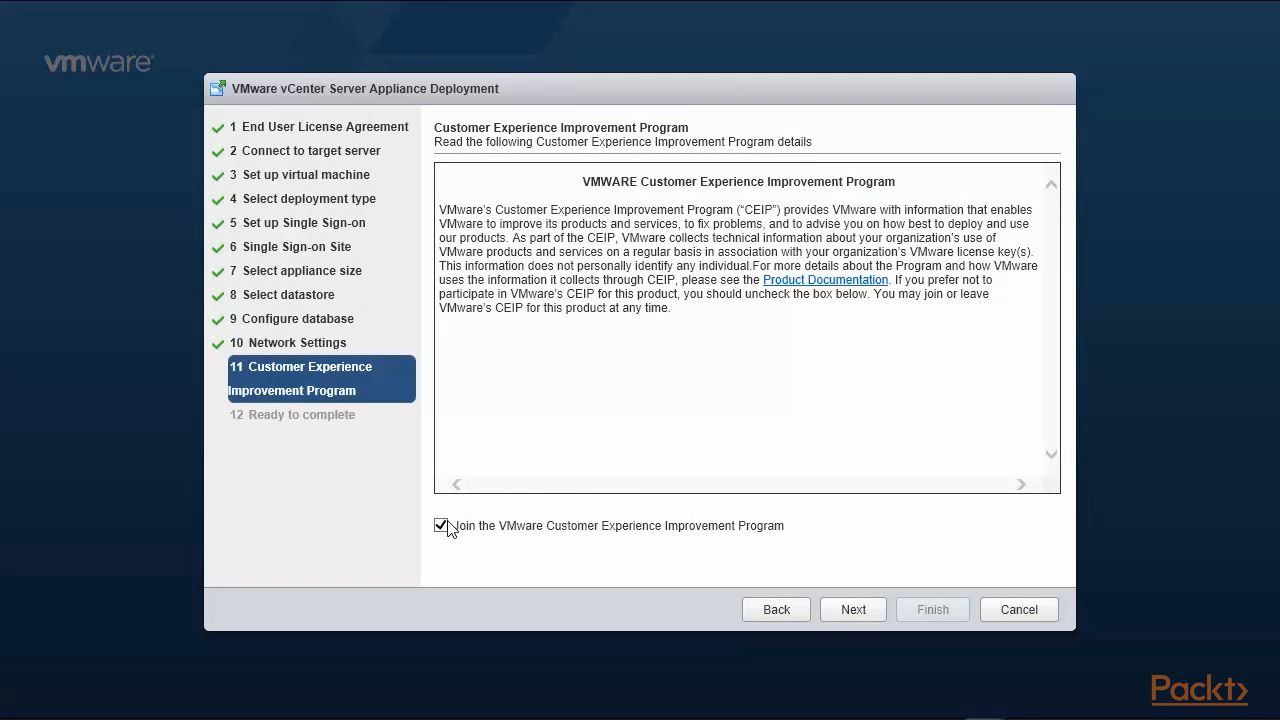
- Opt out of the VMware Customer Experience Improvement Program and start the appliance deployment from the settings review
click(441, 526)
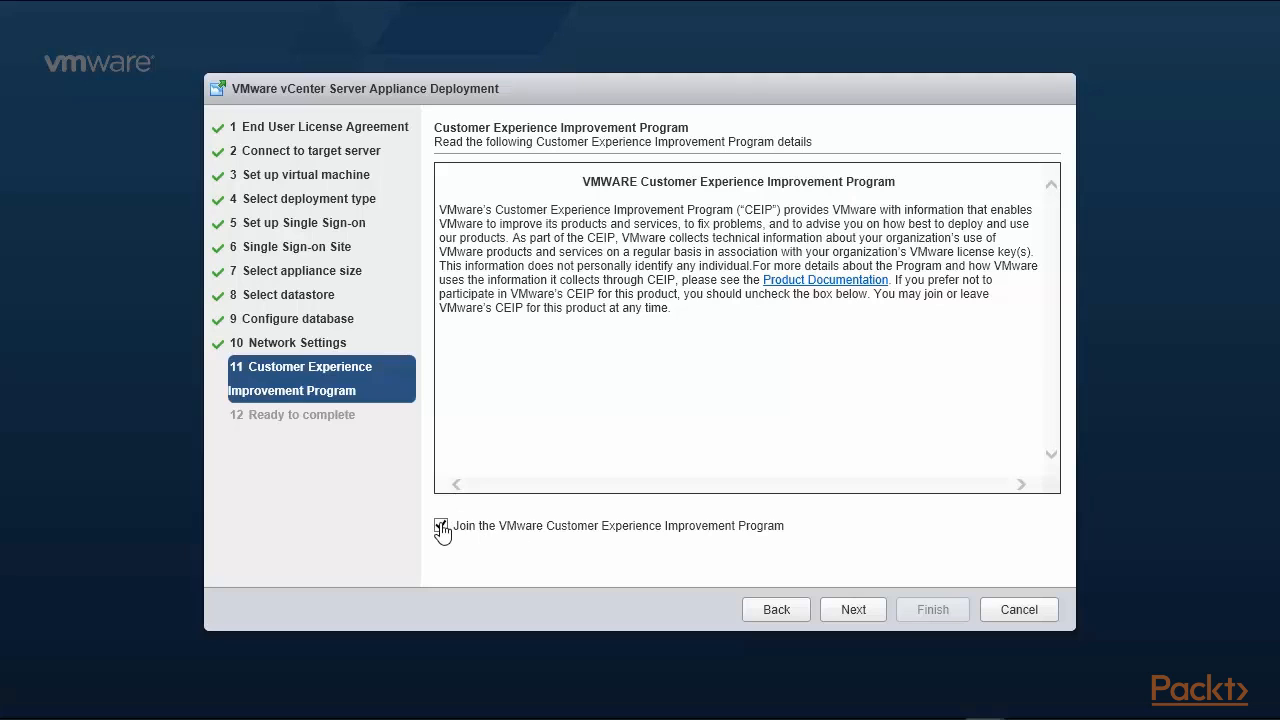
click(855, 610)
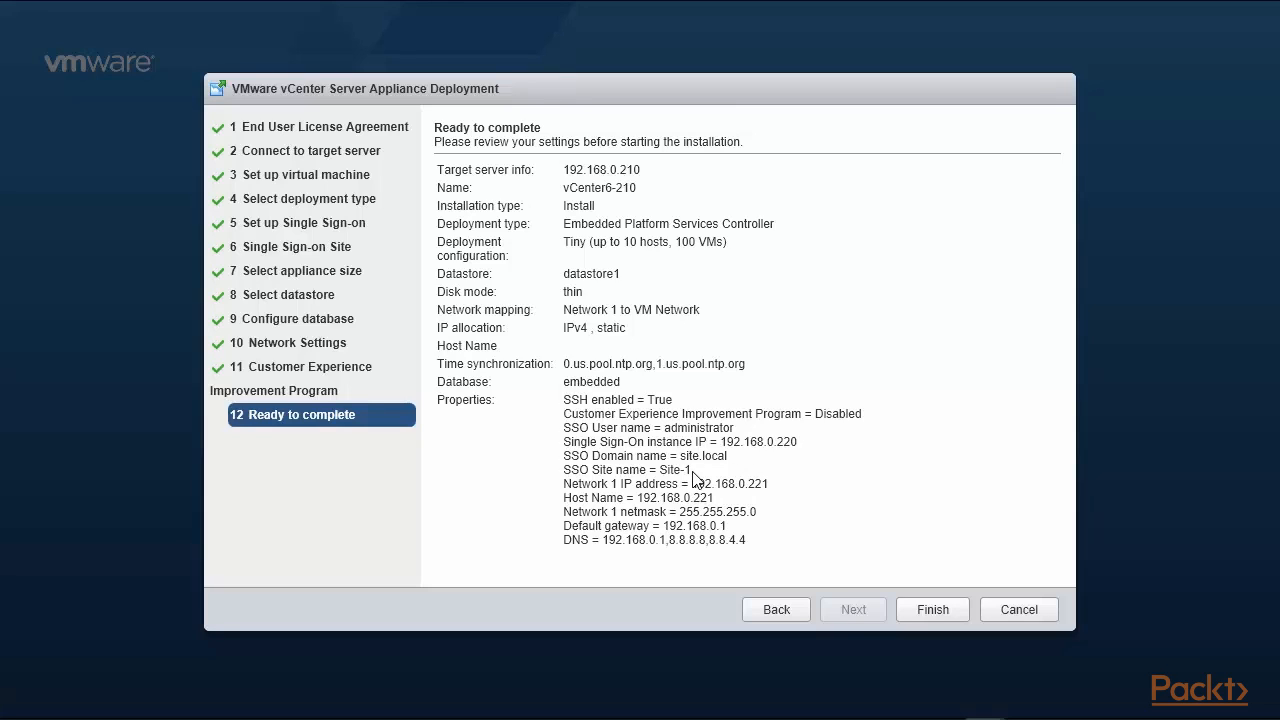
click(922, 612)
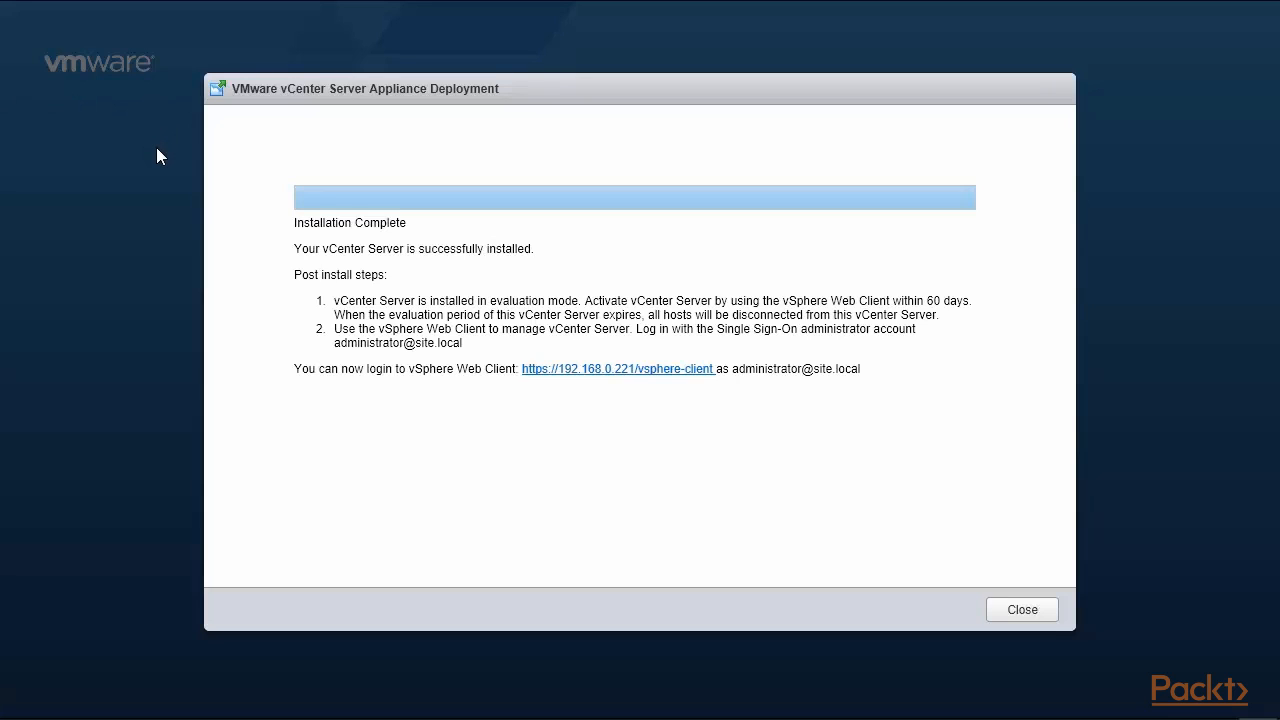
drag(294, 250, 530, 250)
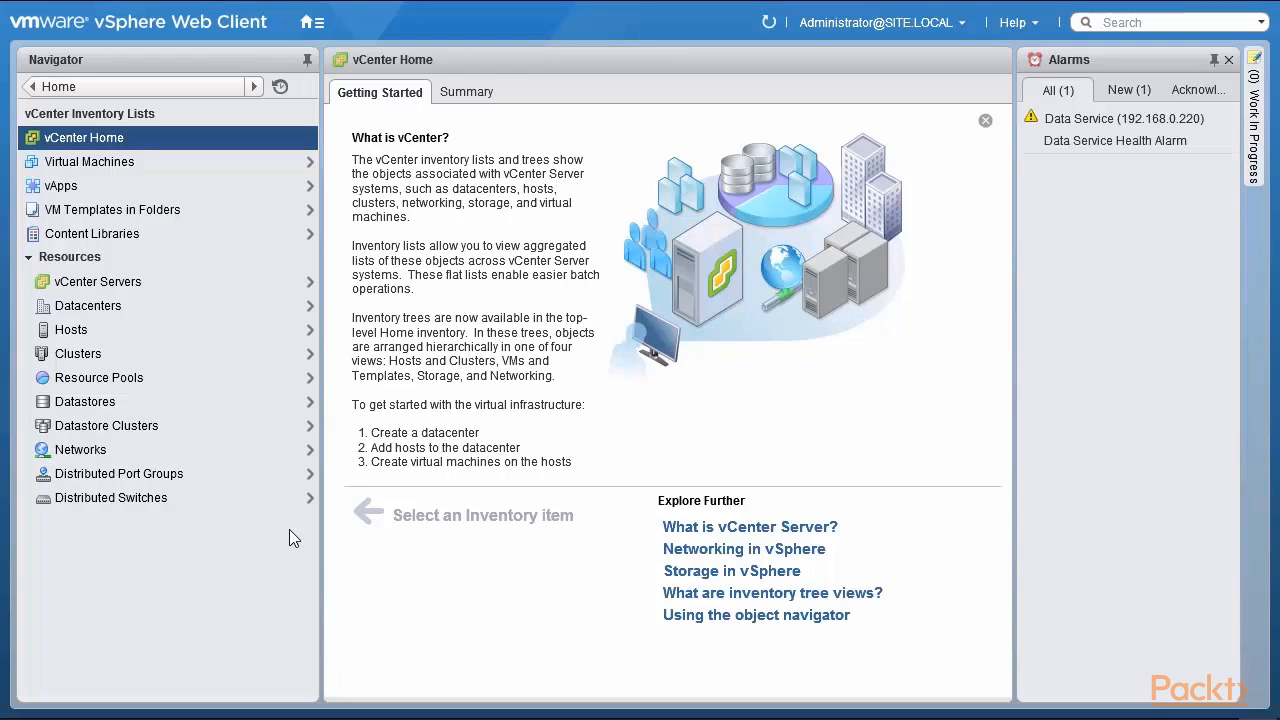
- Open the vCenter Servers inventory and check the top-level objects of 192.168.0.220 and 192.168.0.221
click(141, 290)
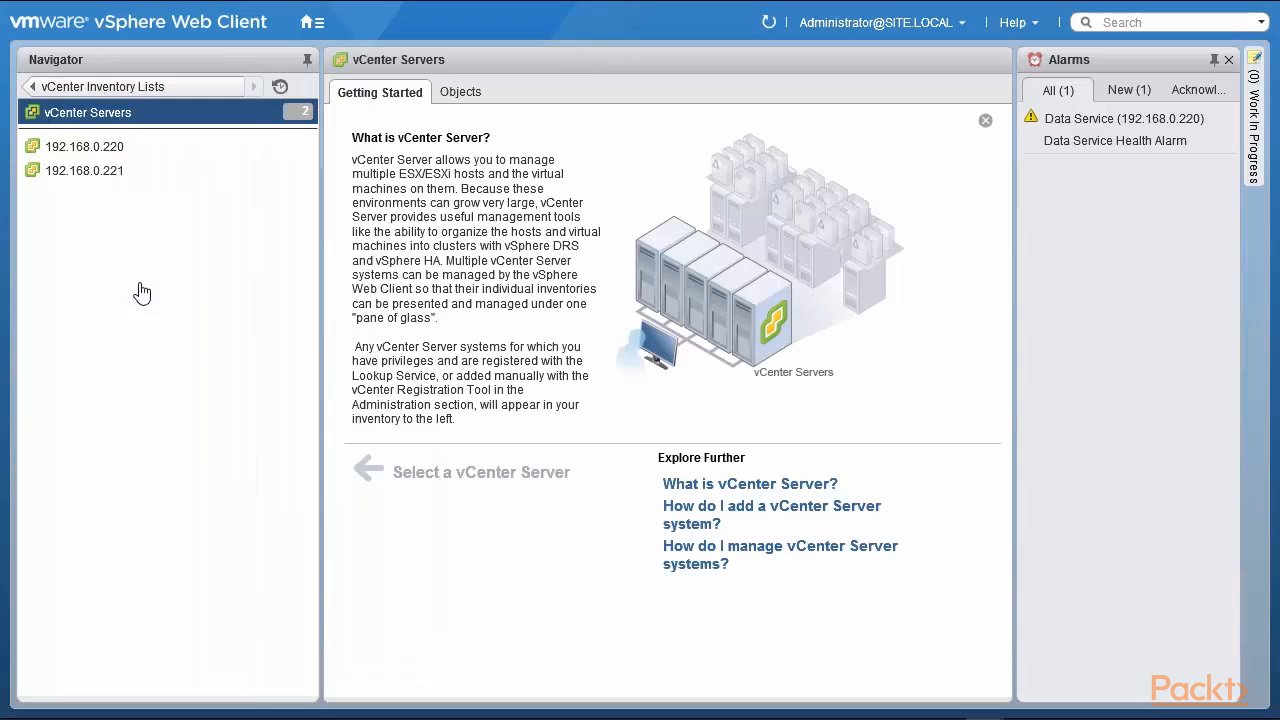
click(32, 147)
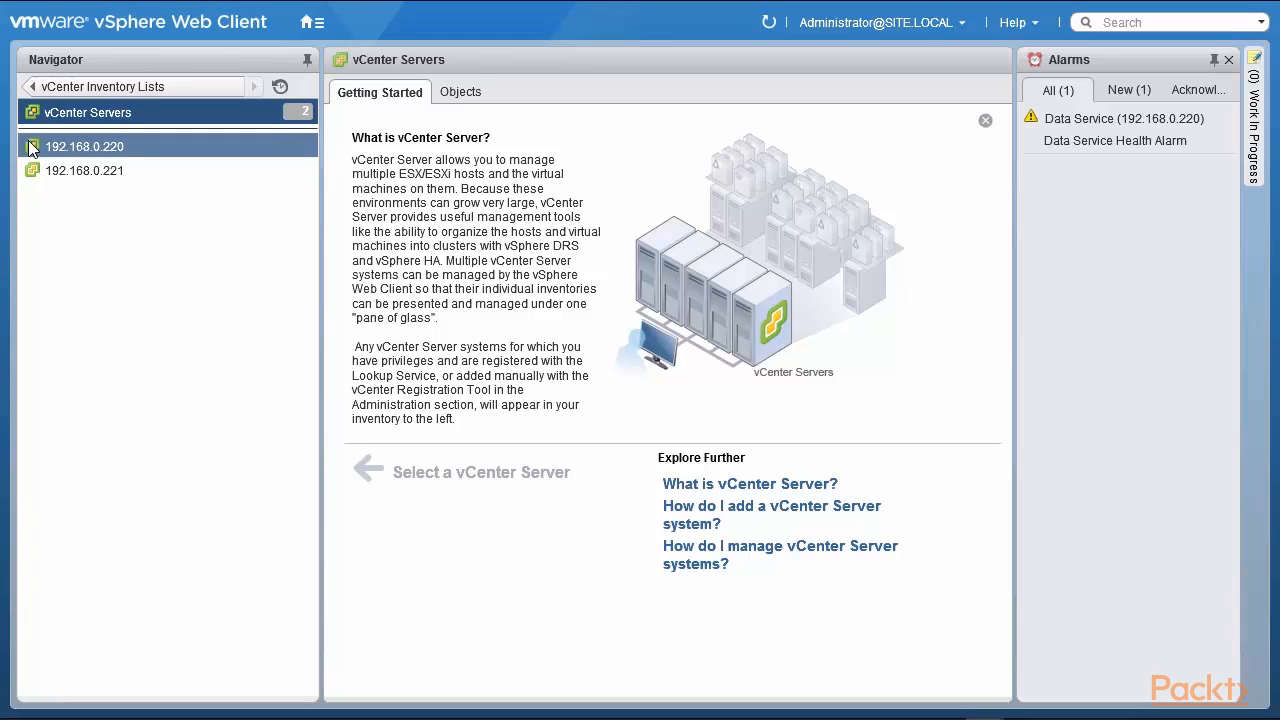
click(84, 155)
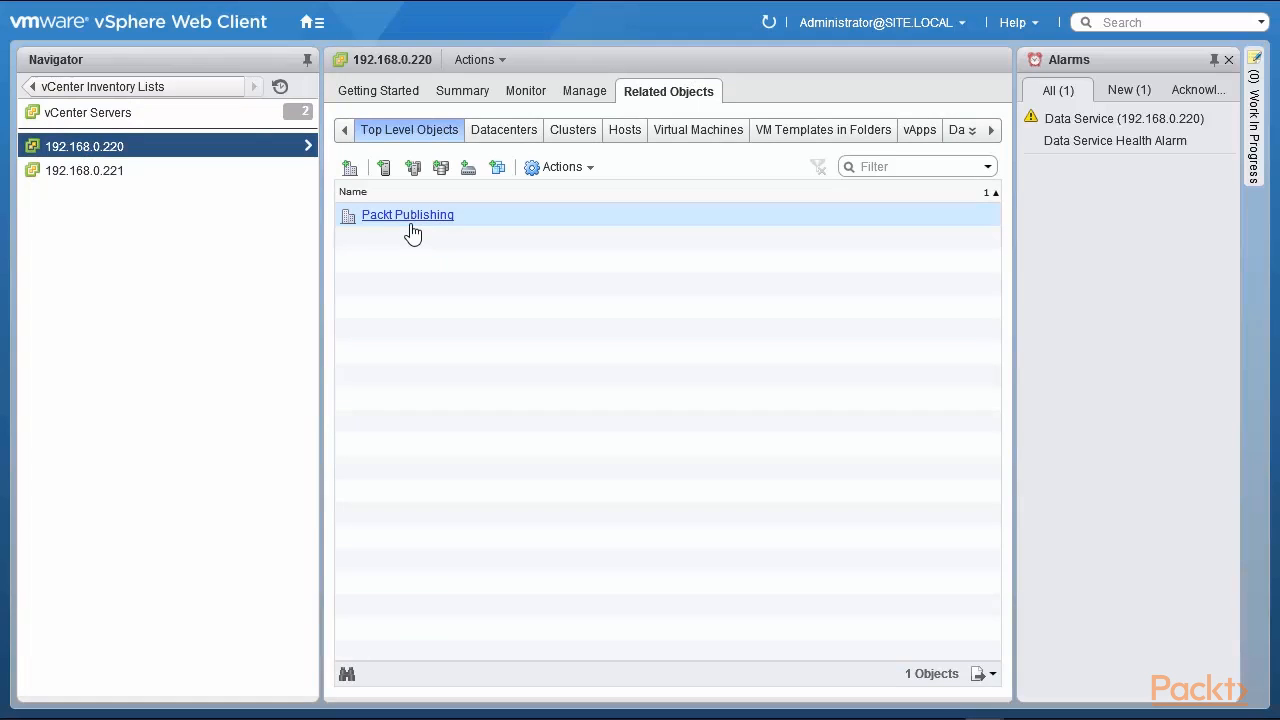
click(98, 176)
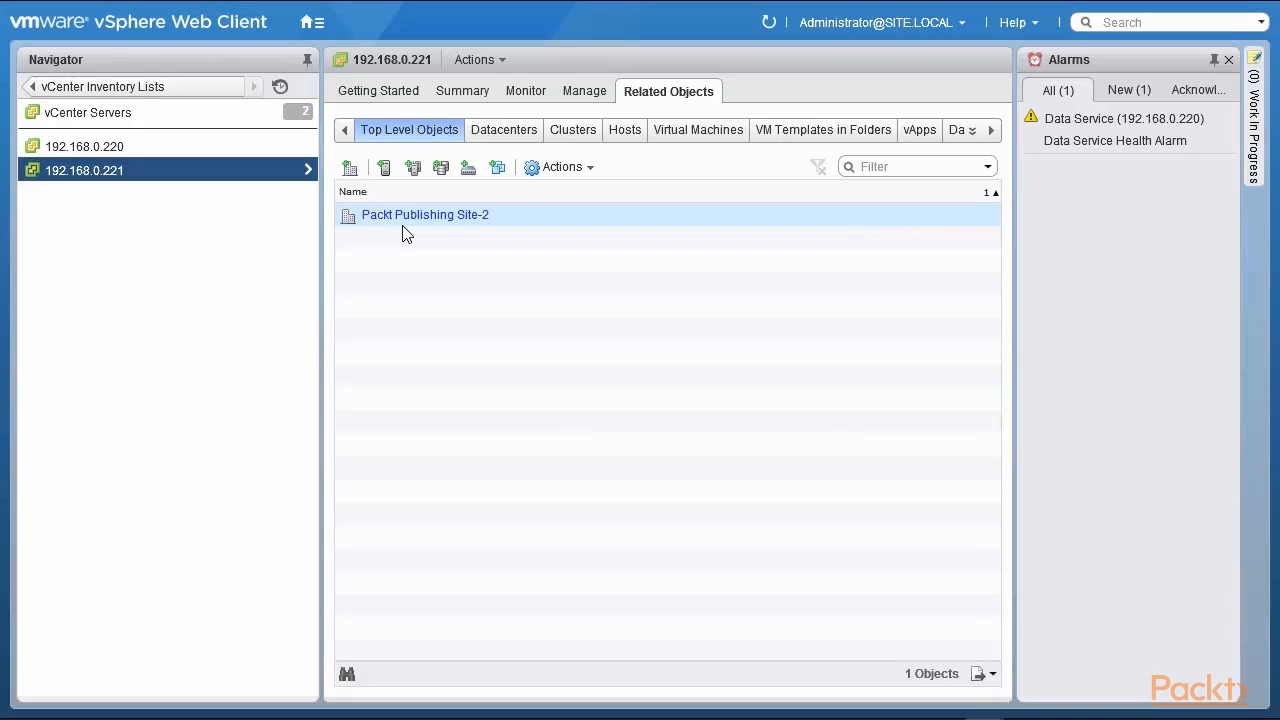
- Go to Content Libraries in the vCenter inventory lists, review the introduction and show the list of library objects
click(114, 86)
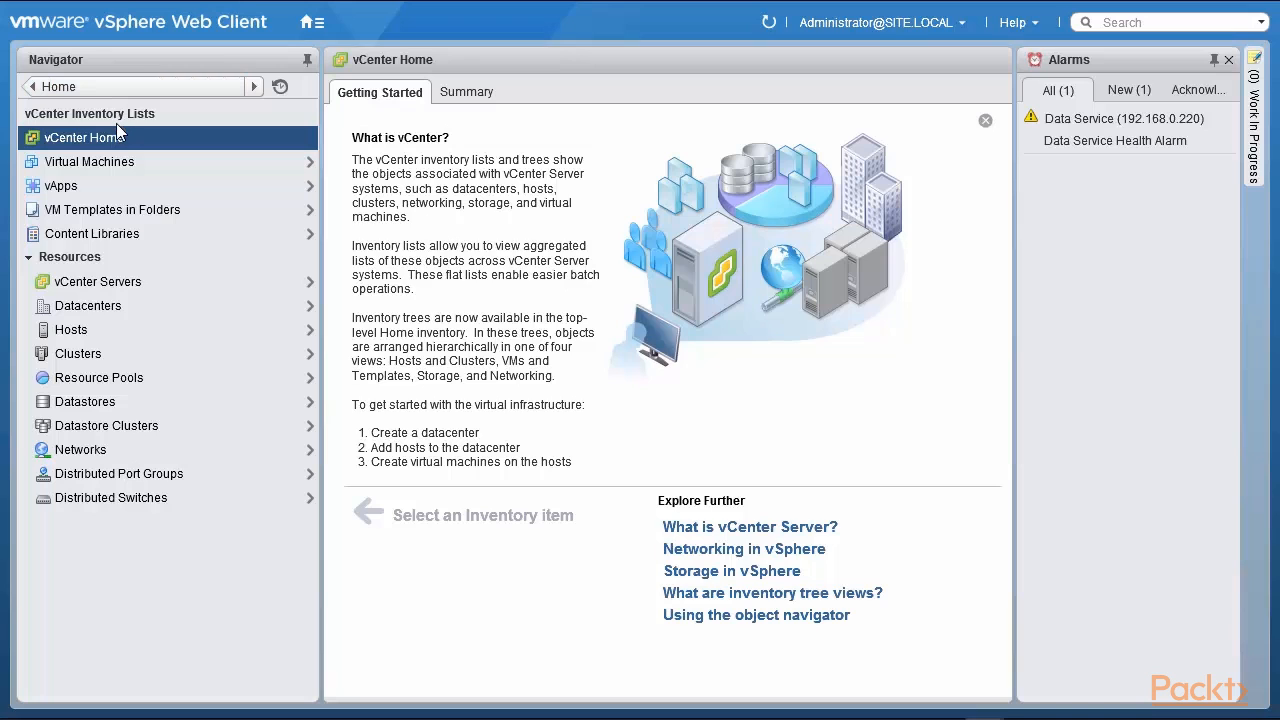
click(160, 234)
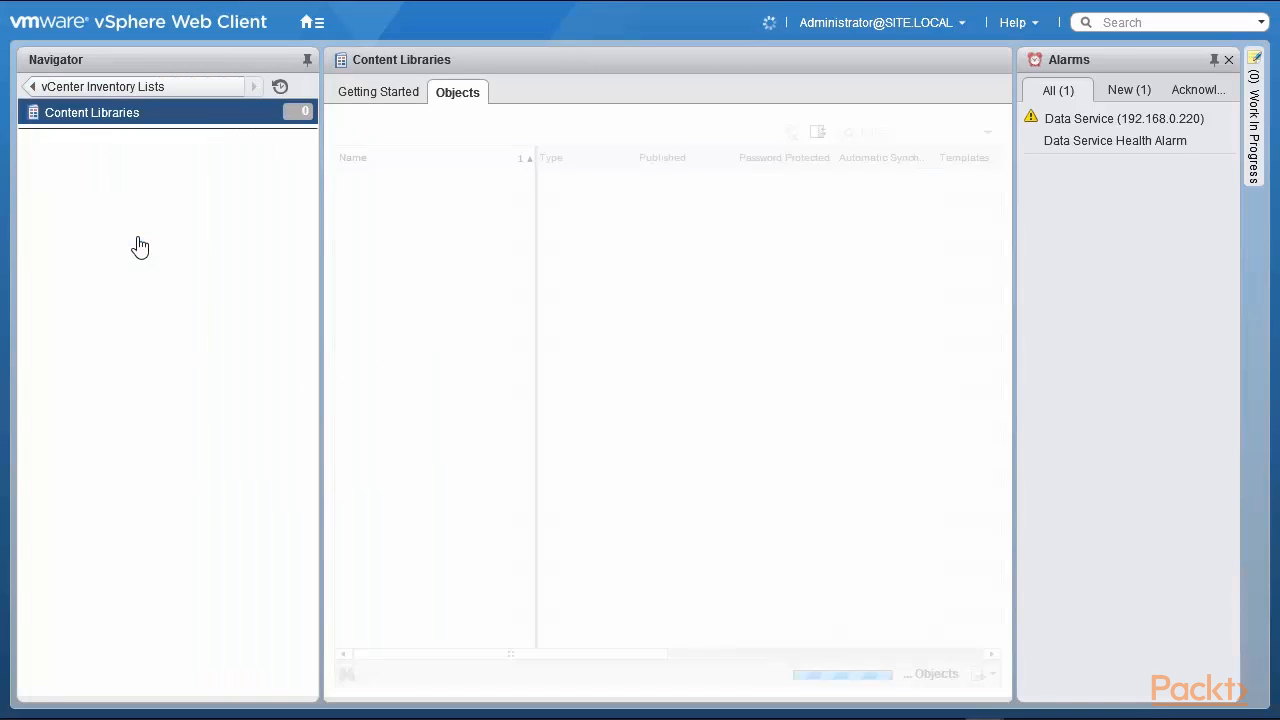
click(386, 95)
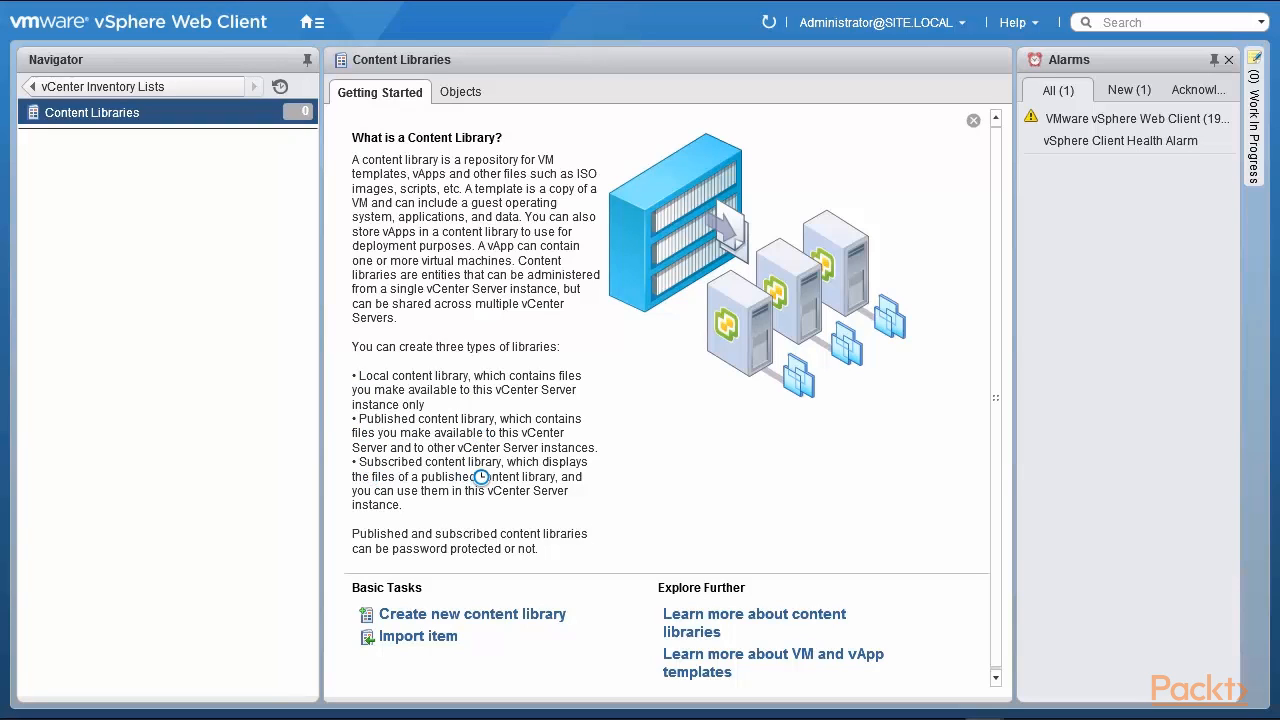
click(474, 97)
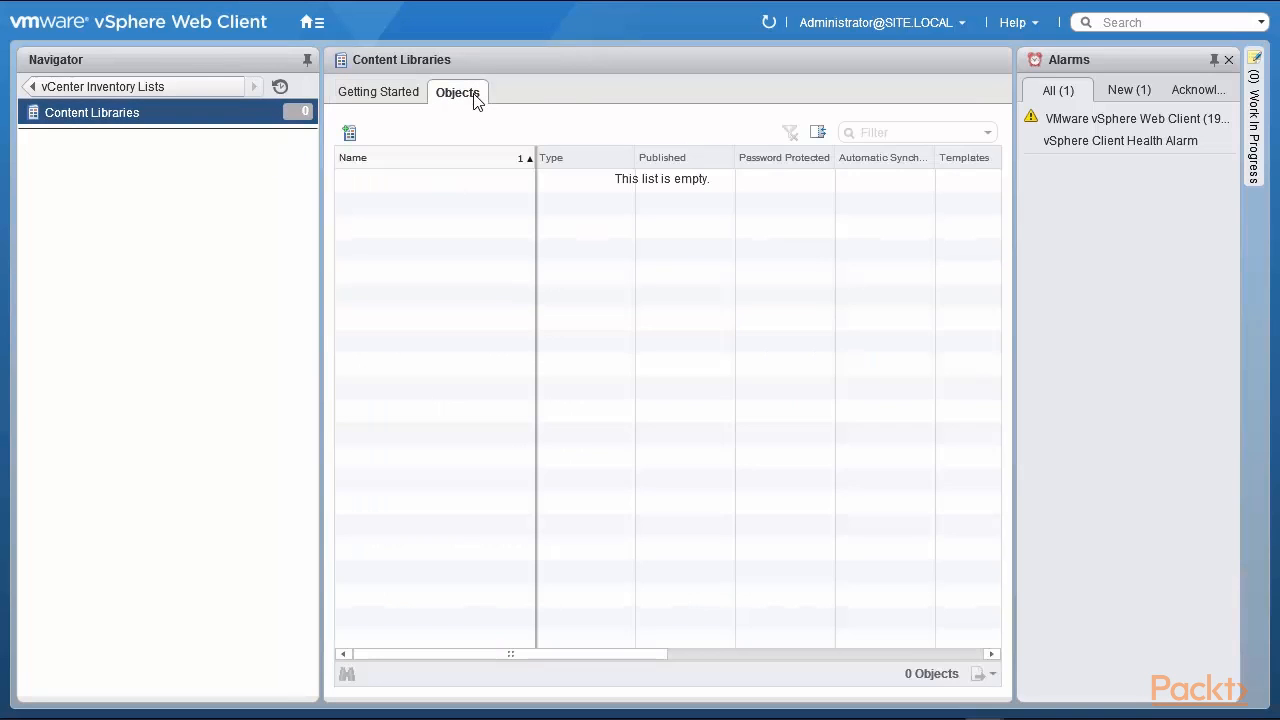
- Start a new local content library named Lib-220 on vCenter Server 192.168.0.220 and publish it externally without authentication
click(350, 136)
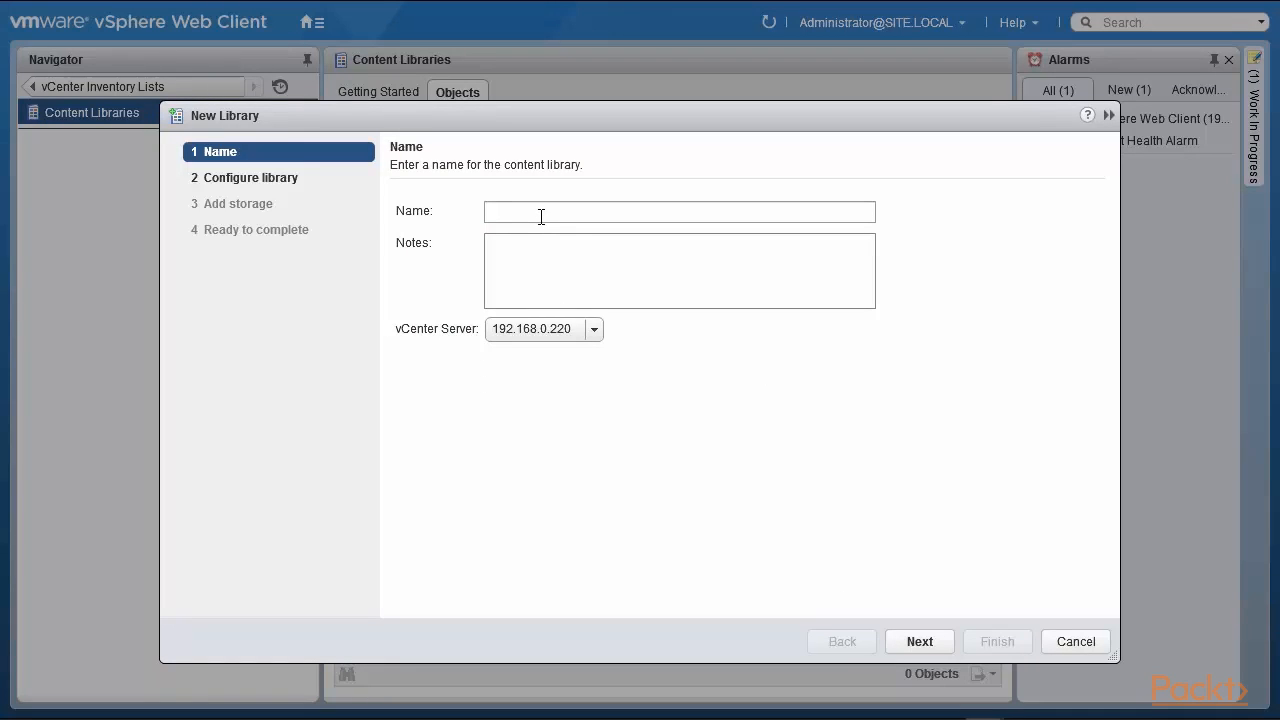
click(541, 217)
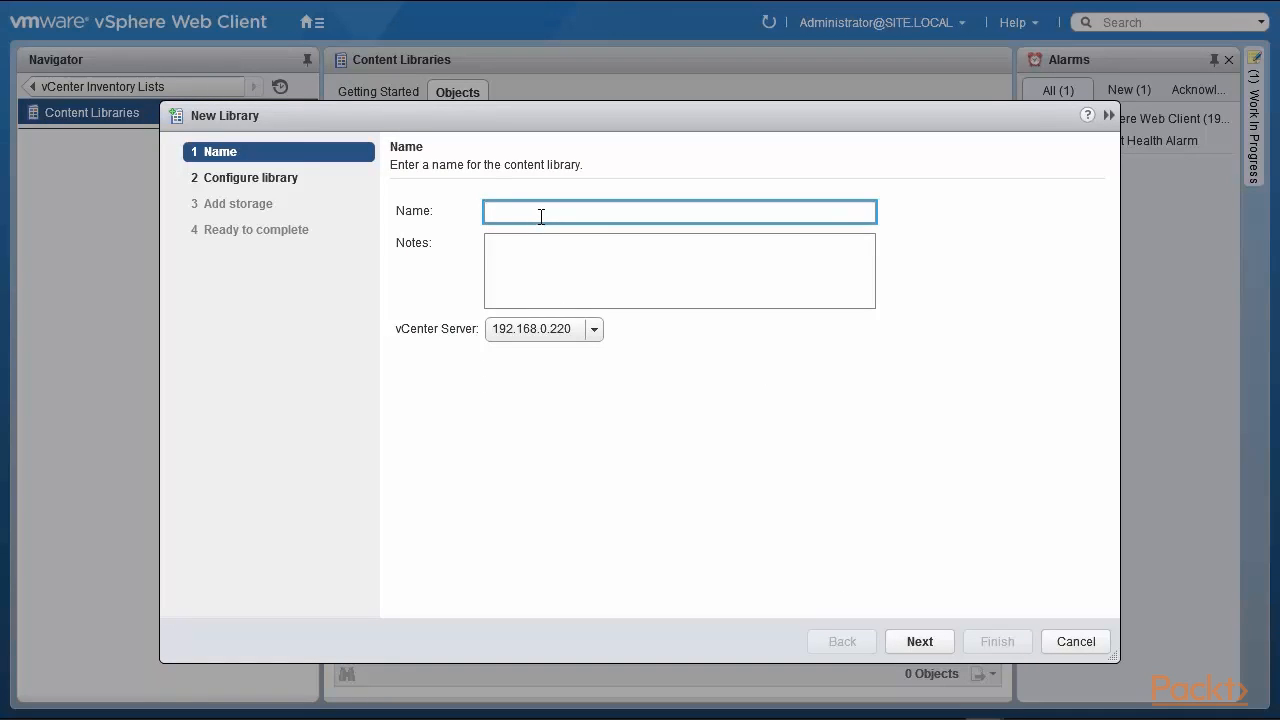
text(Lib-220)
click(914, 644)
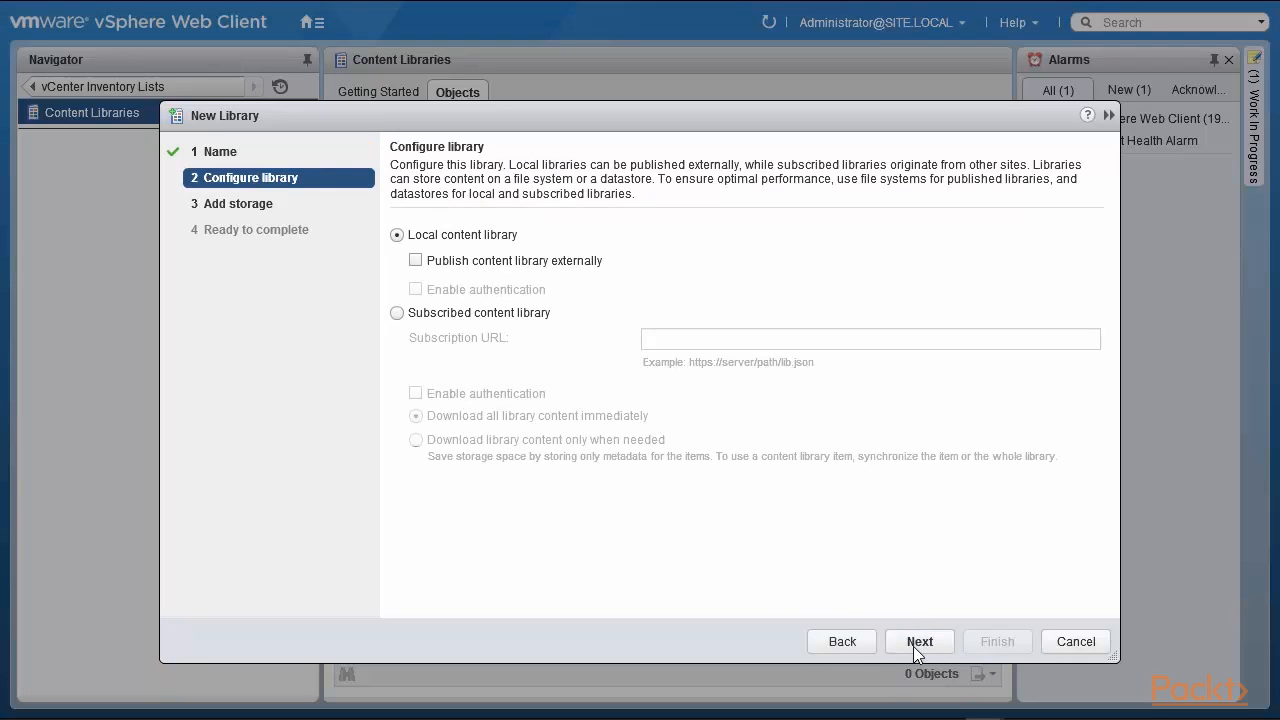
click(415, 261)
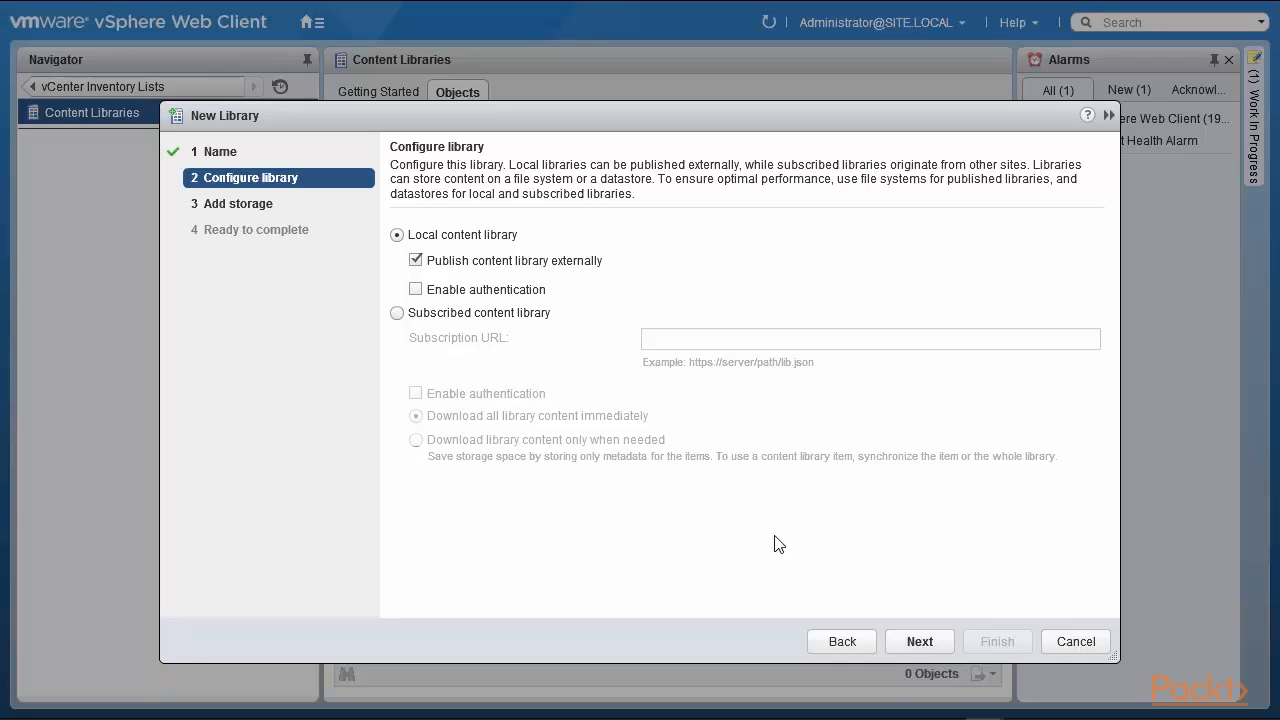
click(920, 642)
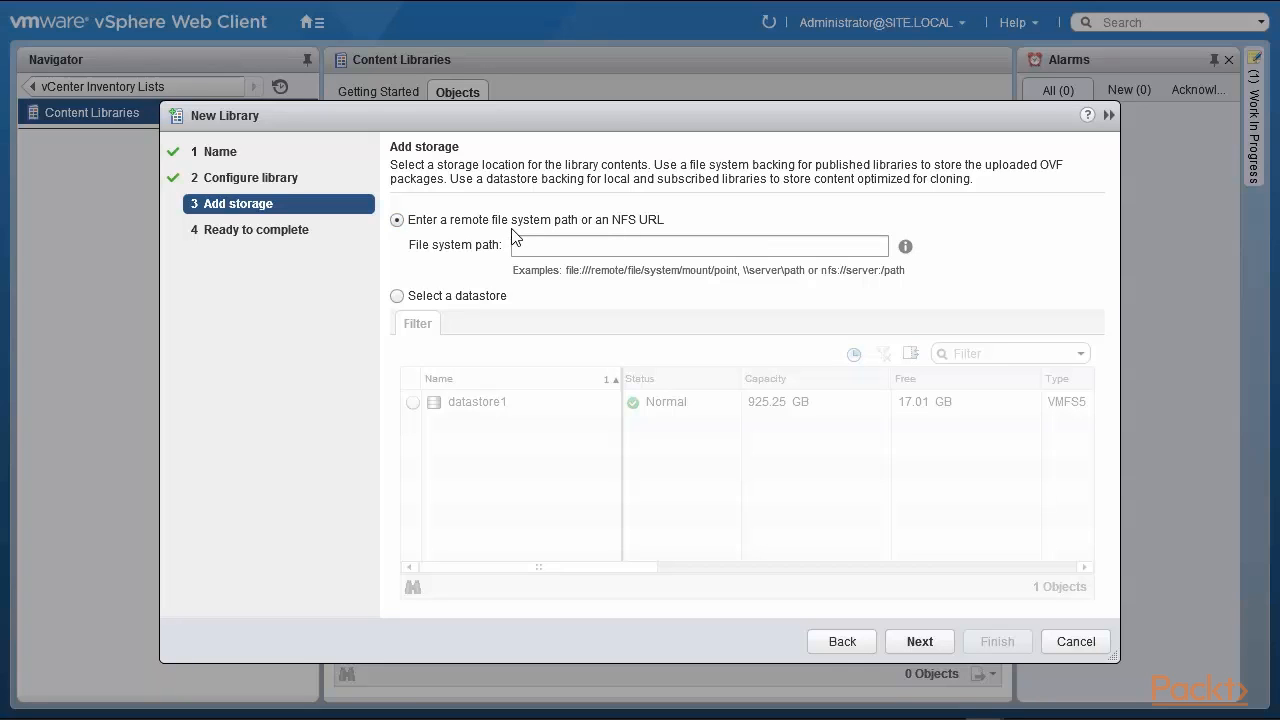
- Store the new library's content on datastore1 and finish creating the library
click(397, 296)
click(411, 402)
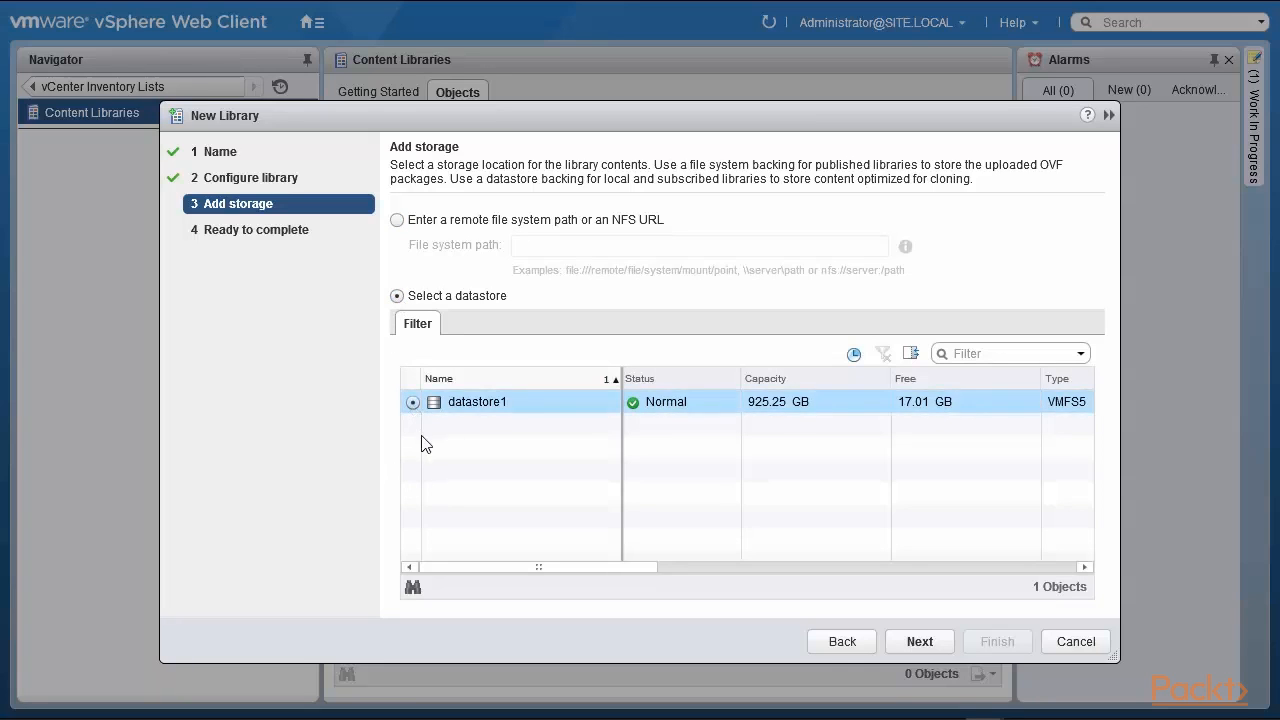
click(913, 645)
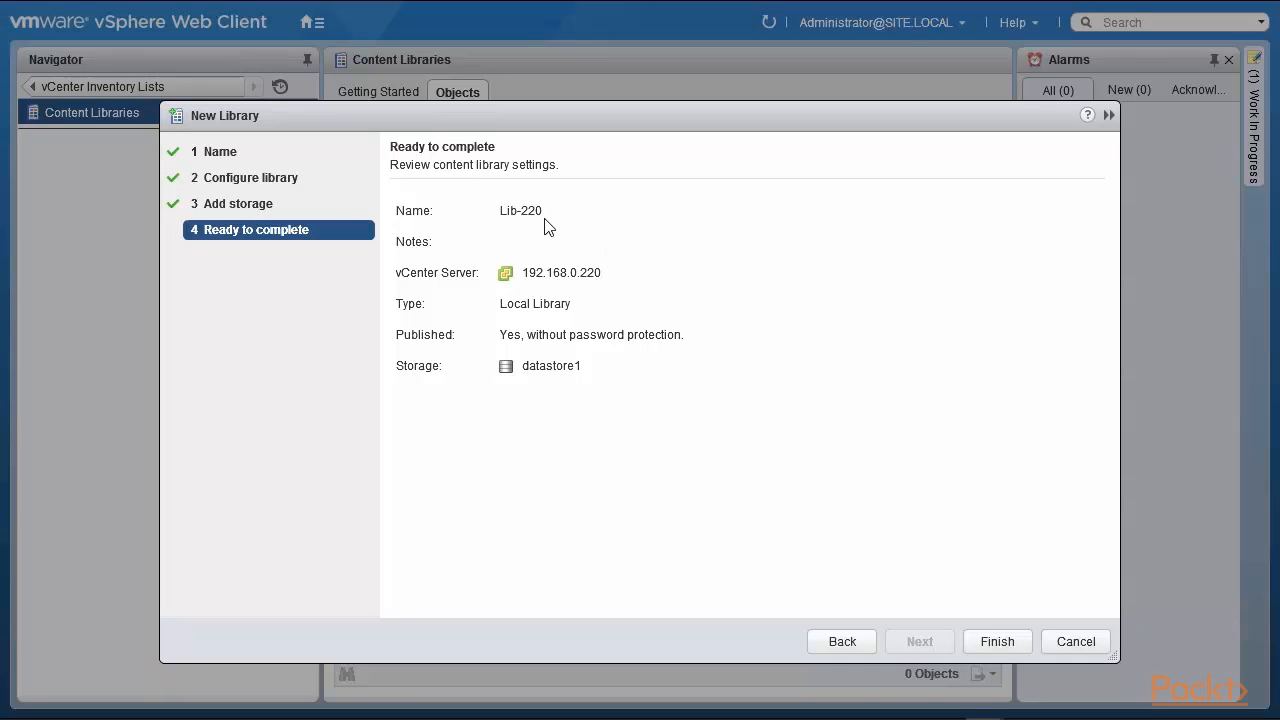
click(997, 643)
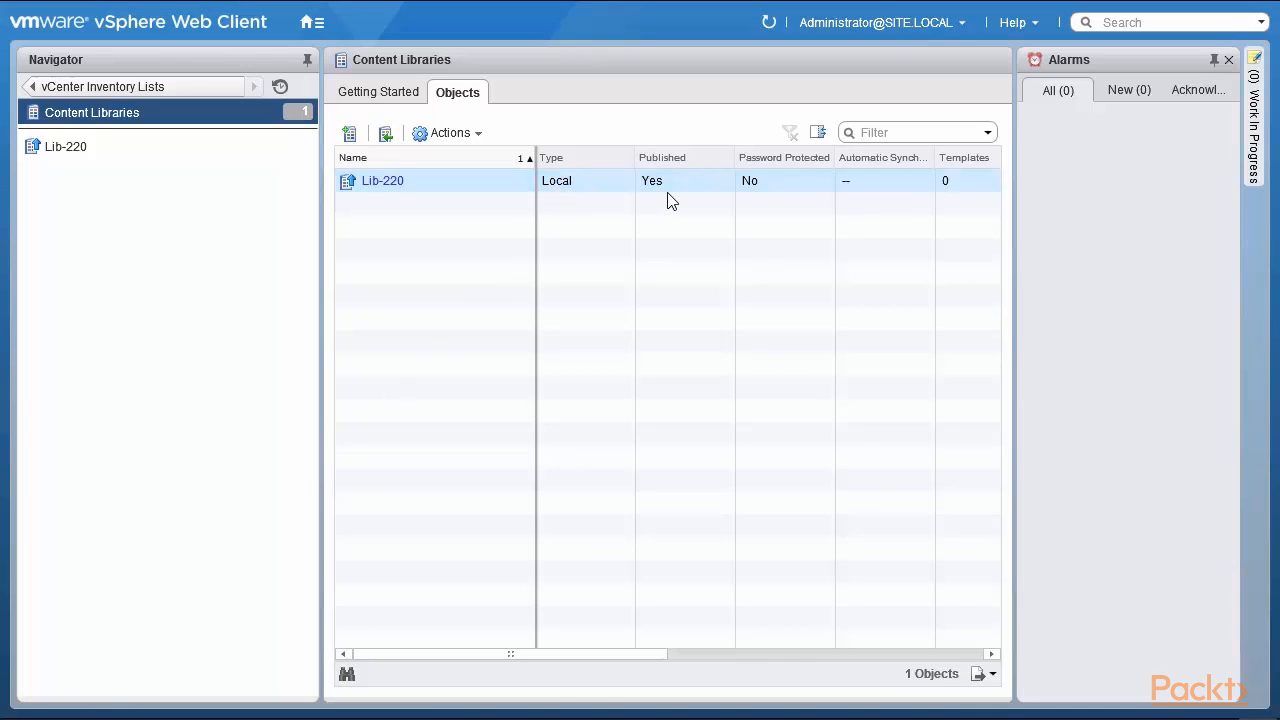
- Review the actions available for Lib-220 and its publishing settings, including the subscription URL, and leave them unedited
click(768, 189)
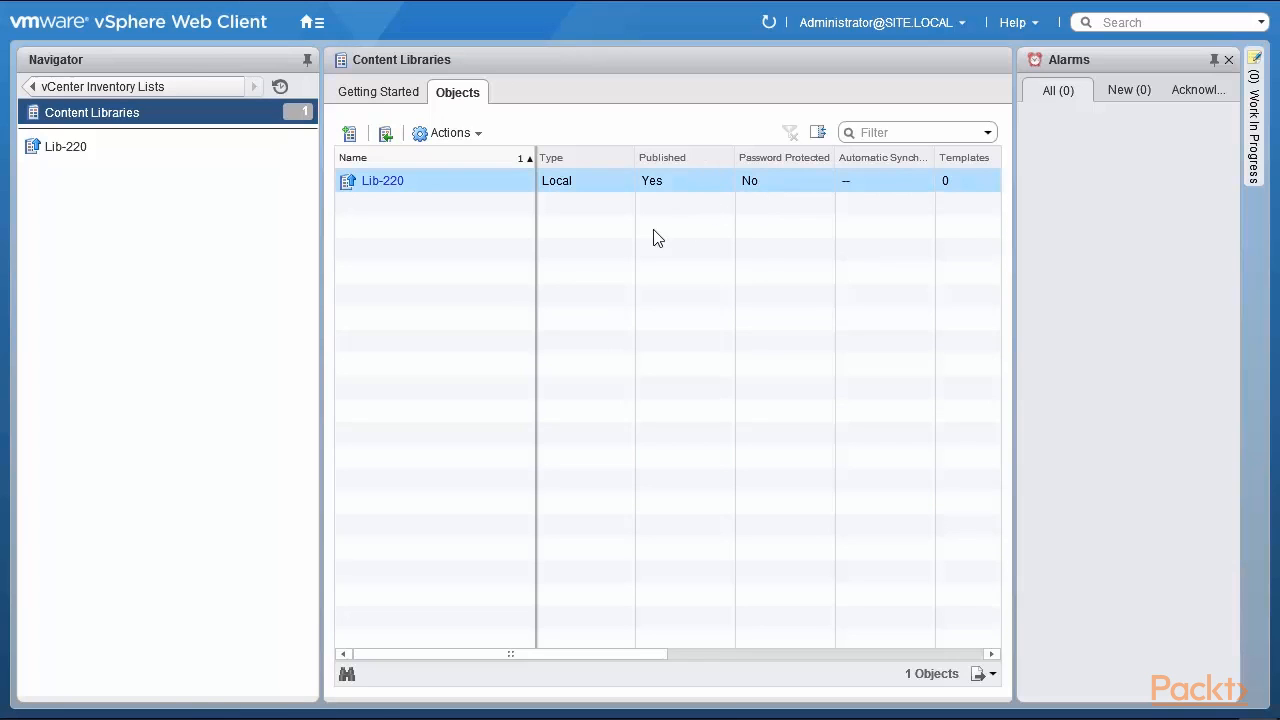
click(455, 134)
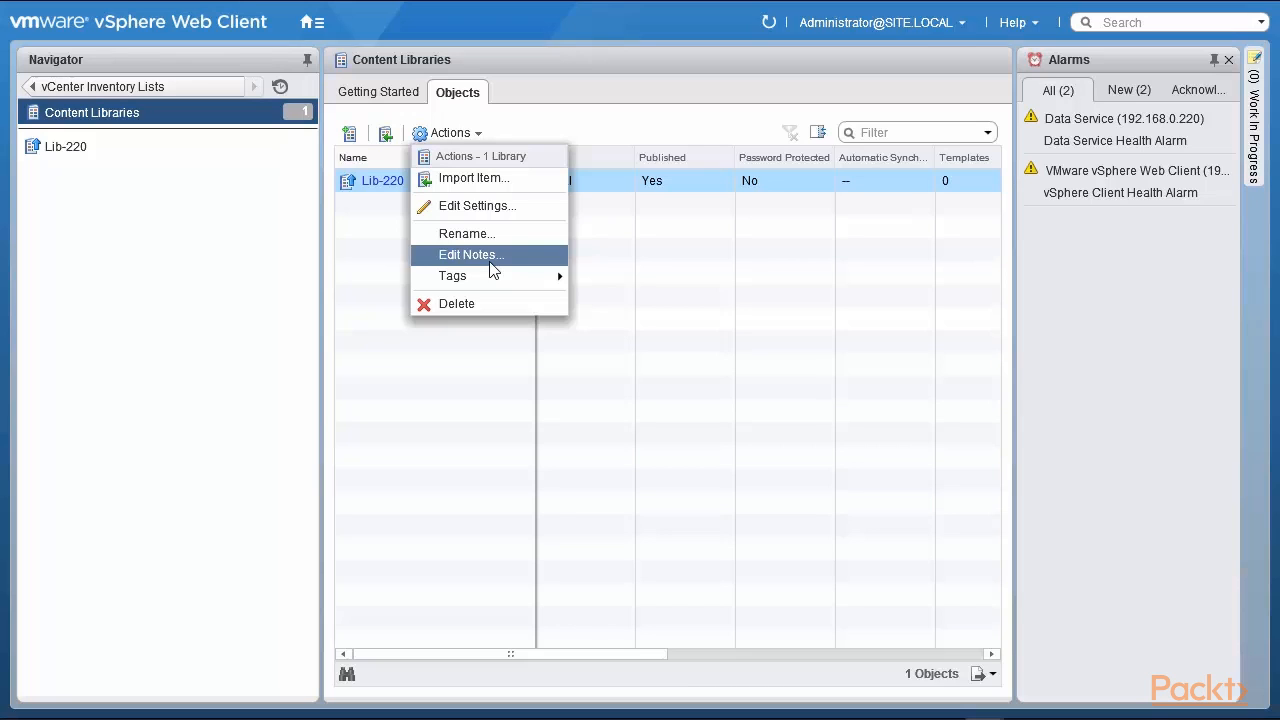
mouse_move(490, 274)
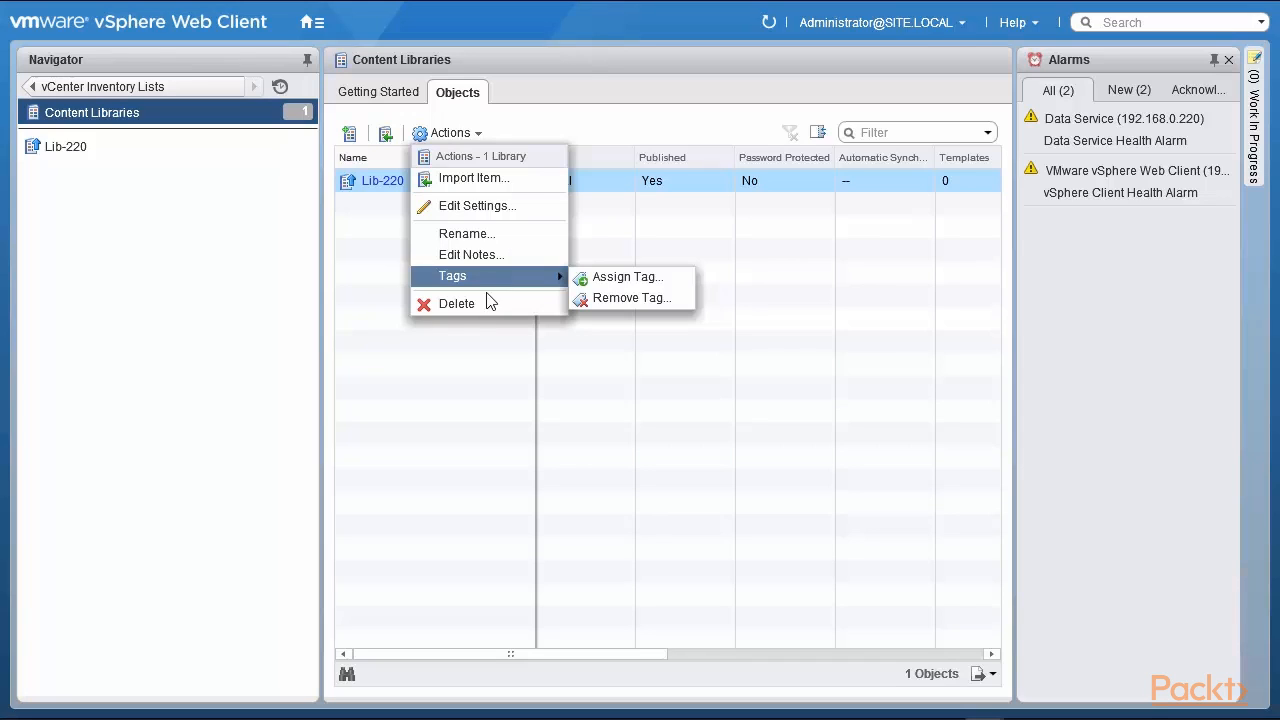
click(466, 205)
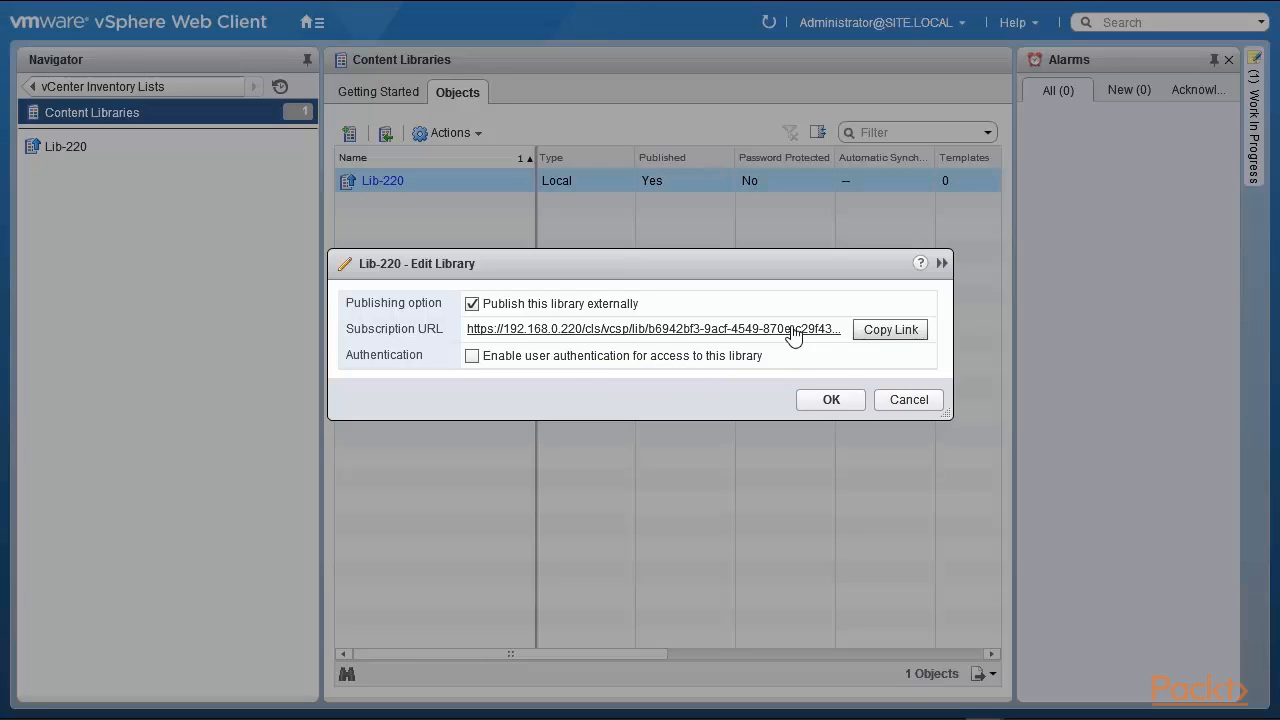
click(899, 400)
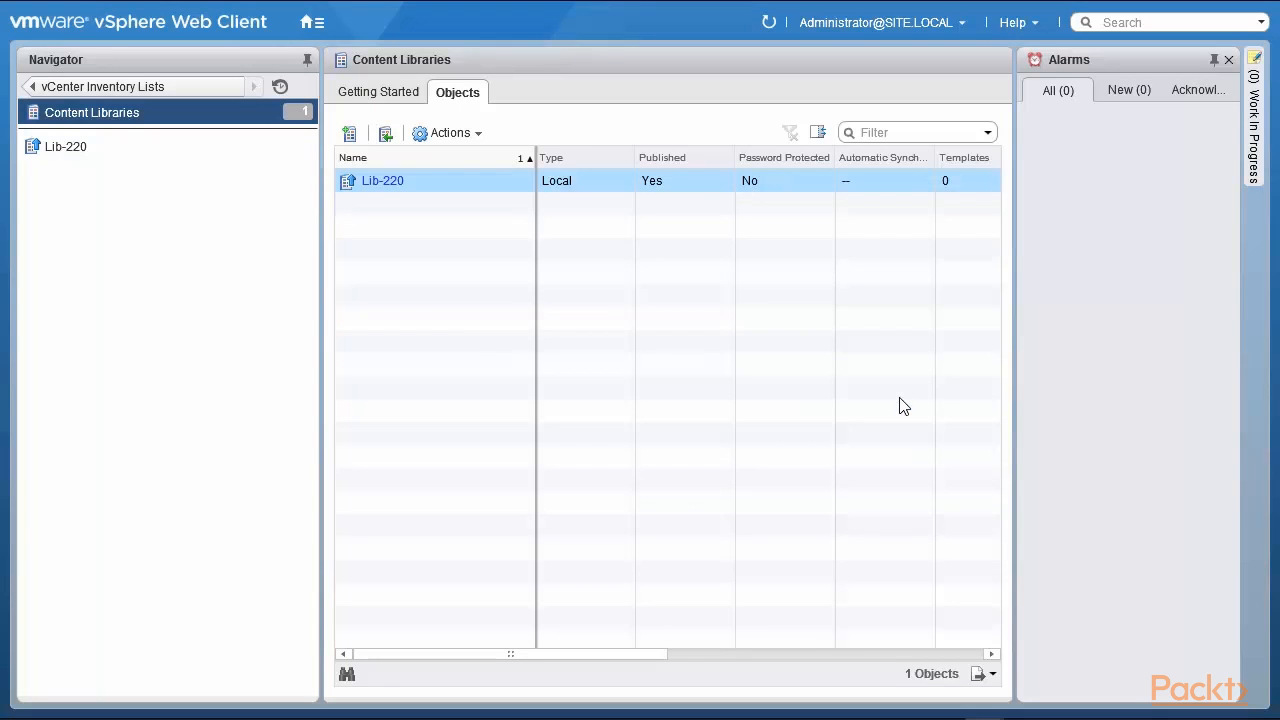
- Import the local file ARIA Retire One.pdf into Lib-220, choosing from all file types, and show the library's non-template items
click(387, 139)
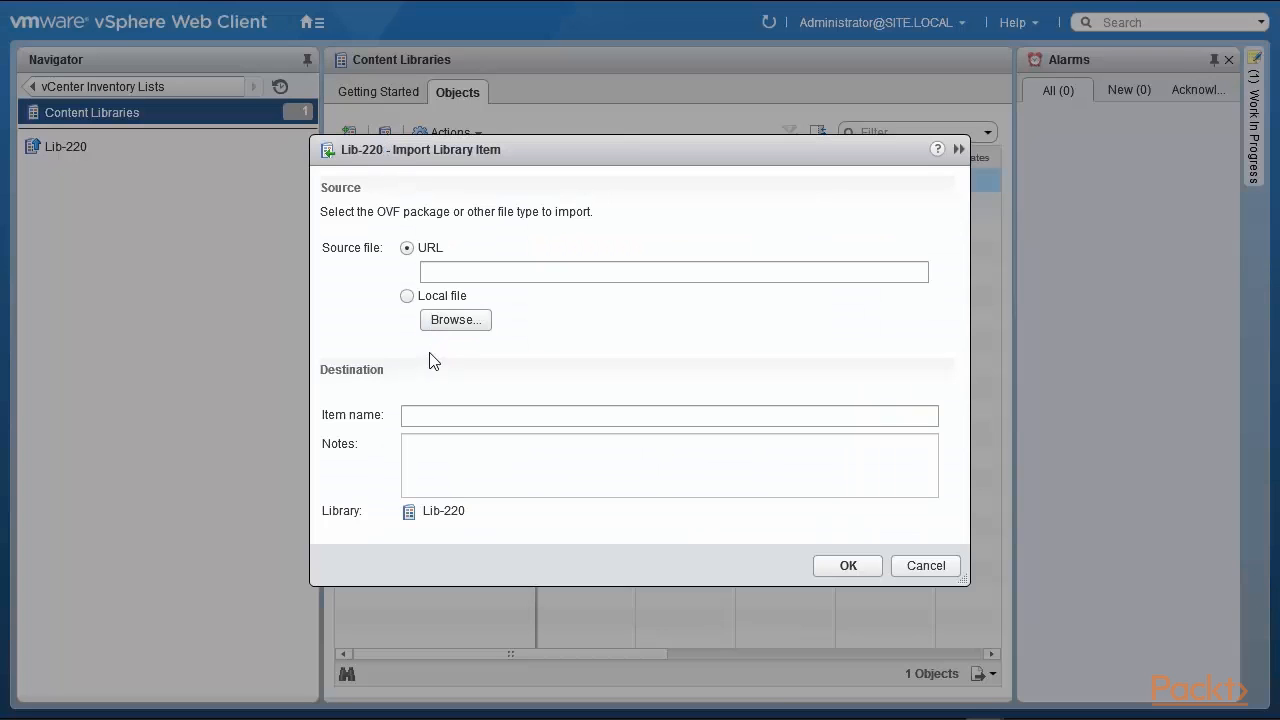
click(407, 297)
click(450, 322)
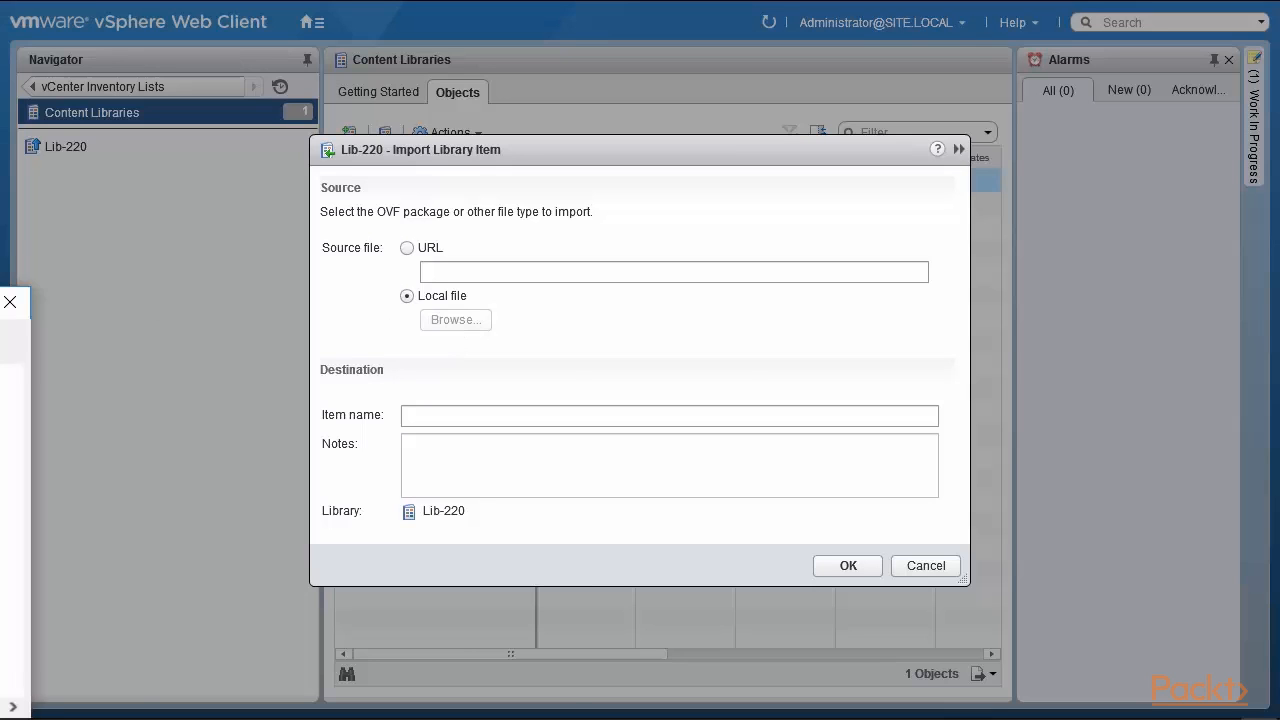
drag(531, 248, 531, 204)
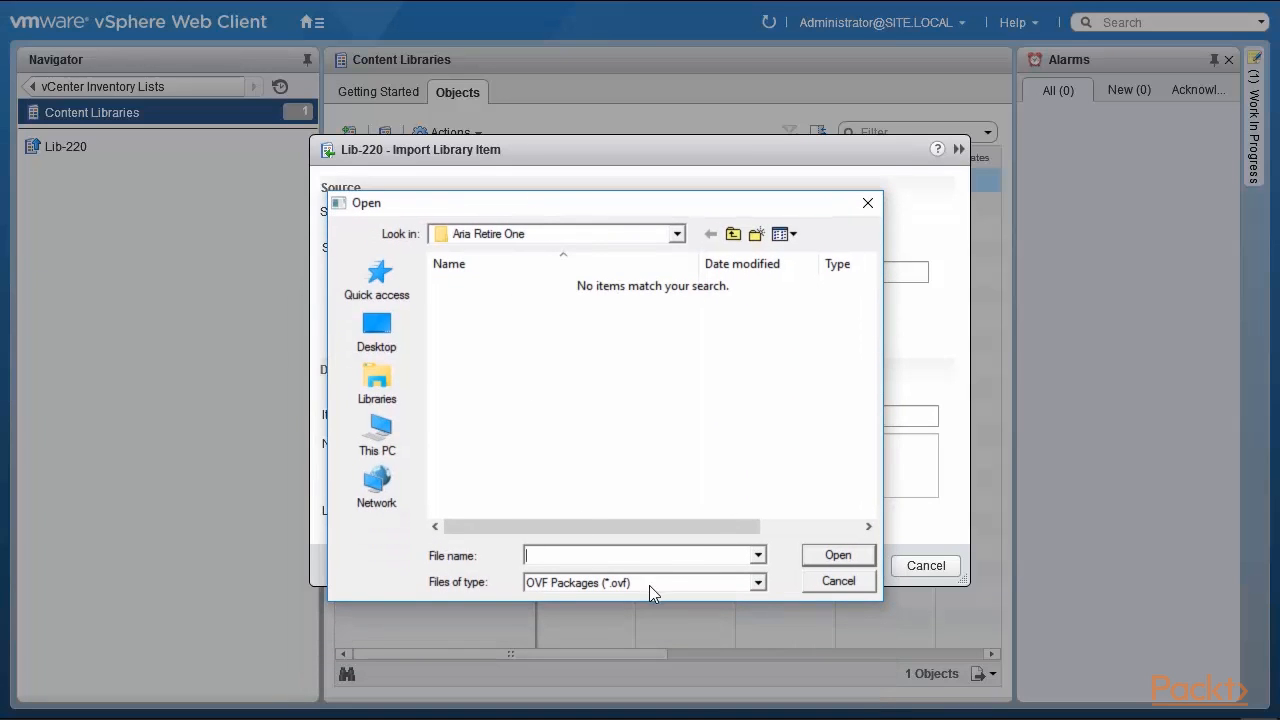
click(759, 583)
click(692, 612)
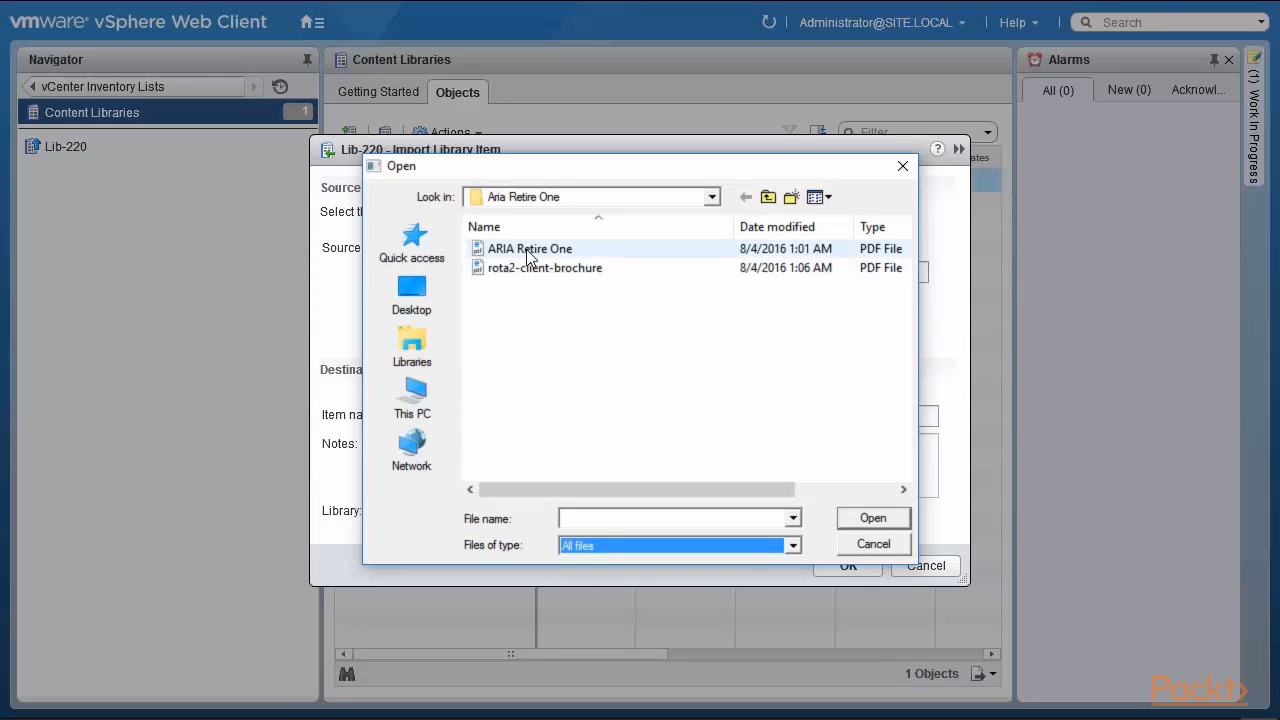
click(527, 252)
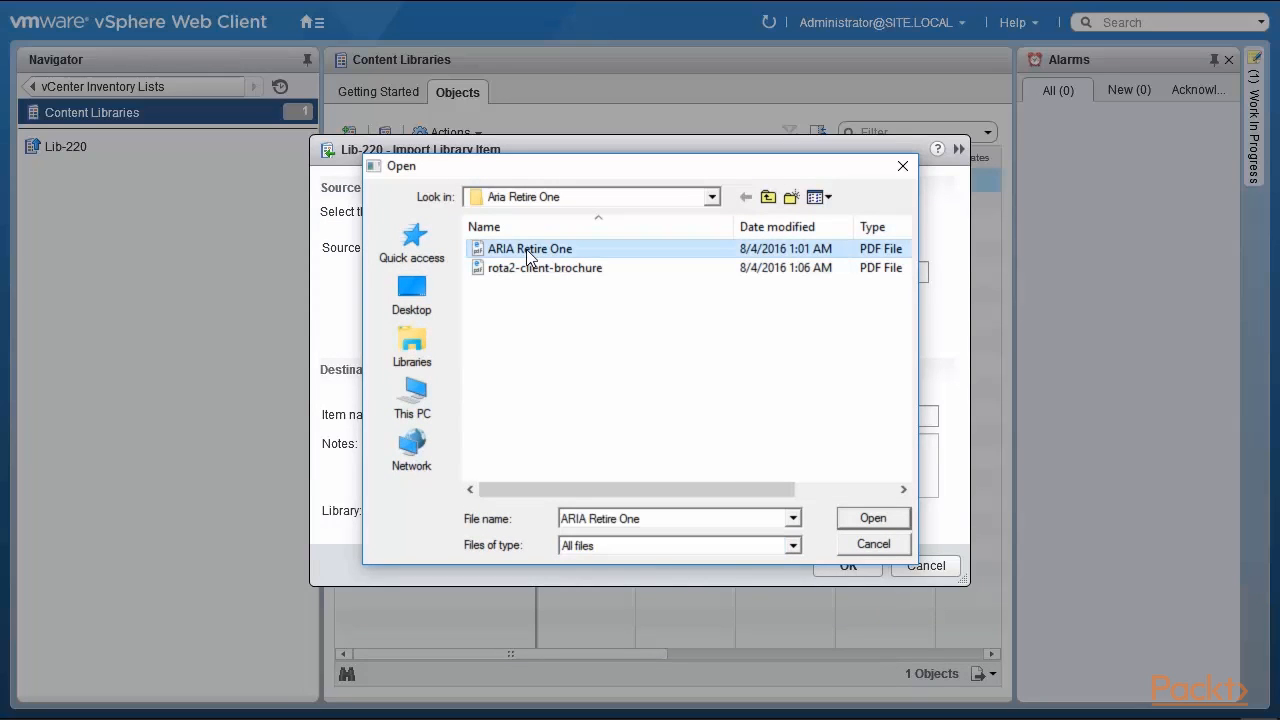
click(874, 519)
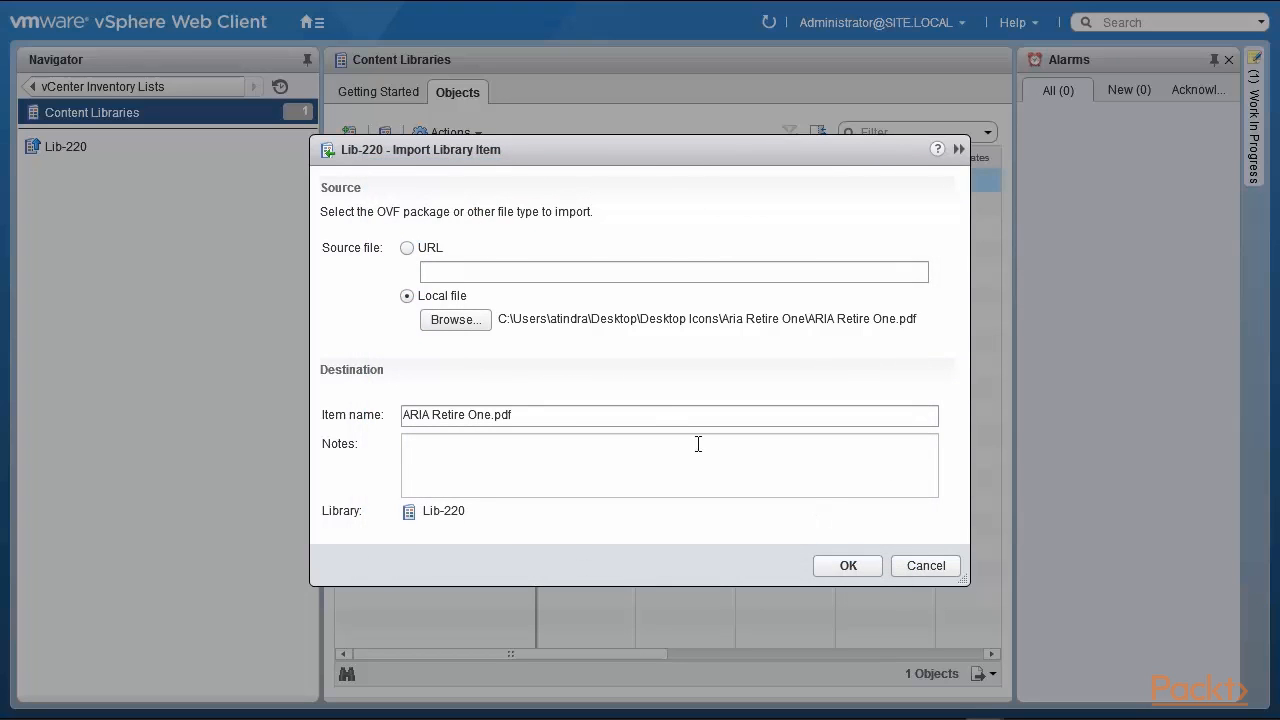
click(843, 566)
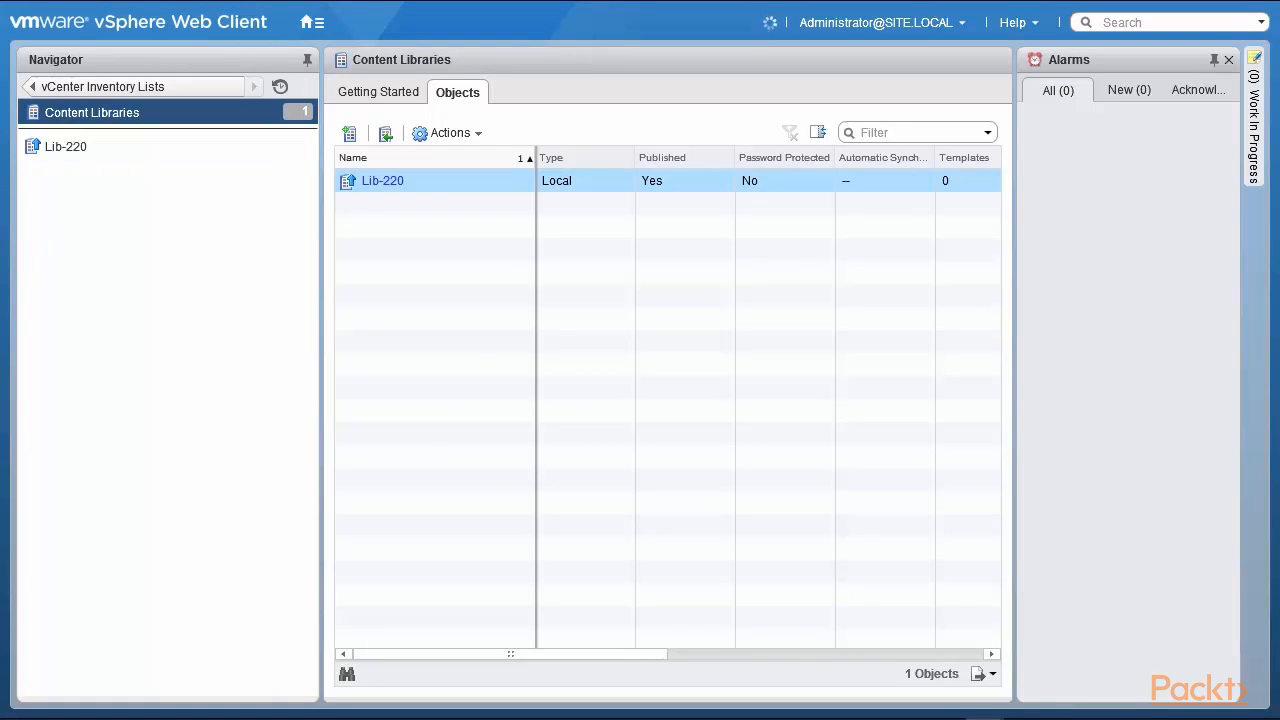
click(128, 150)
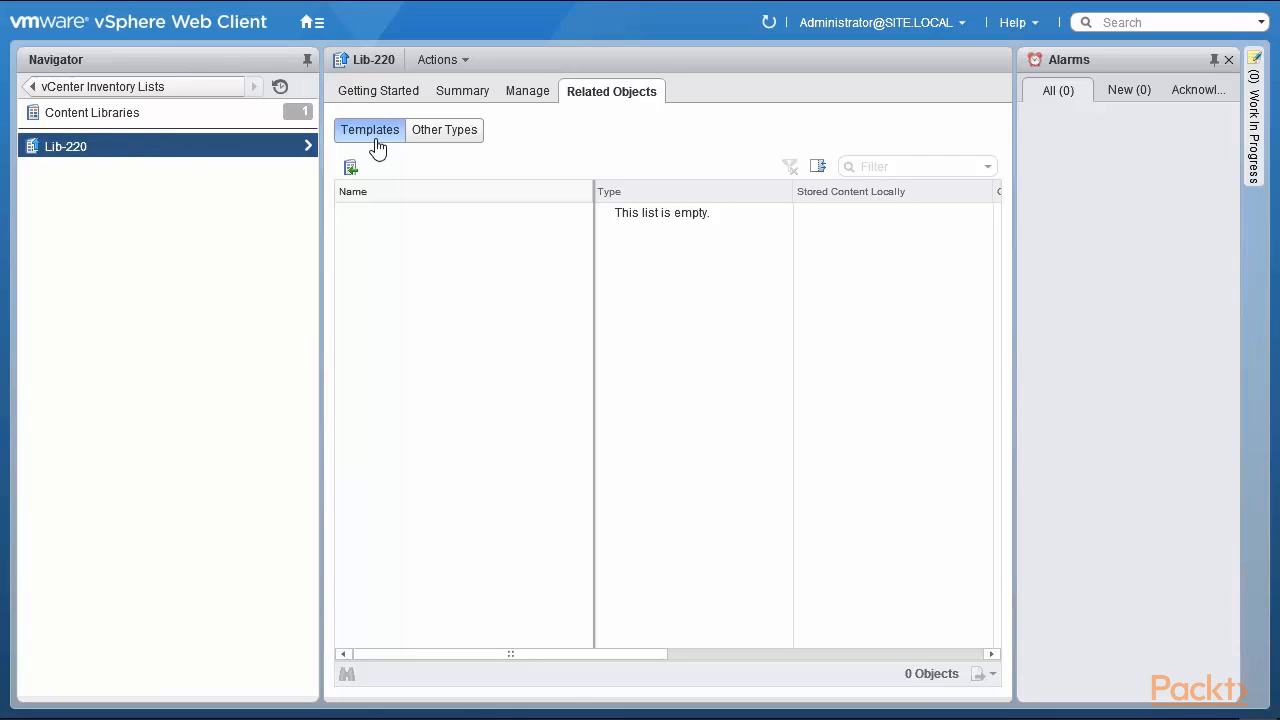
click(444, 134)
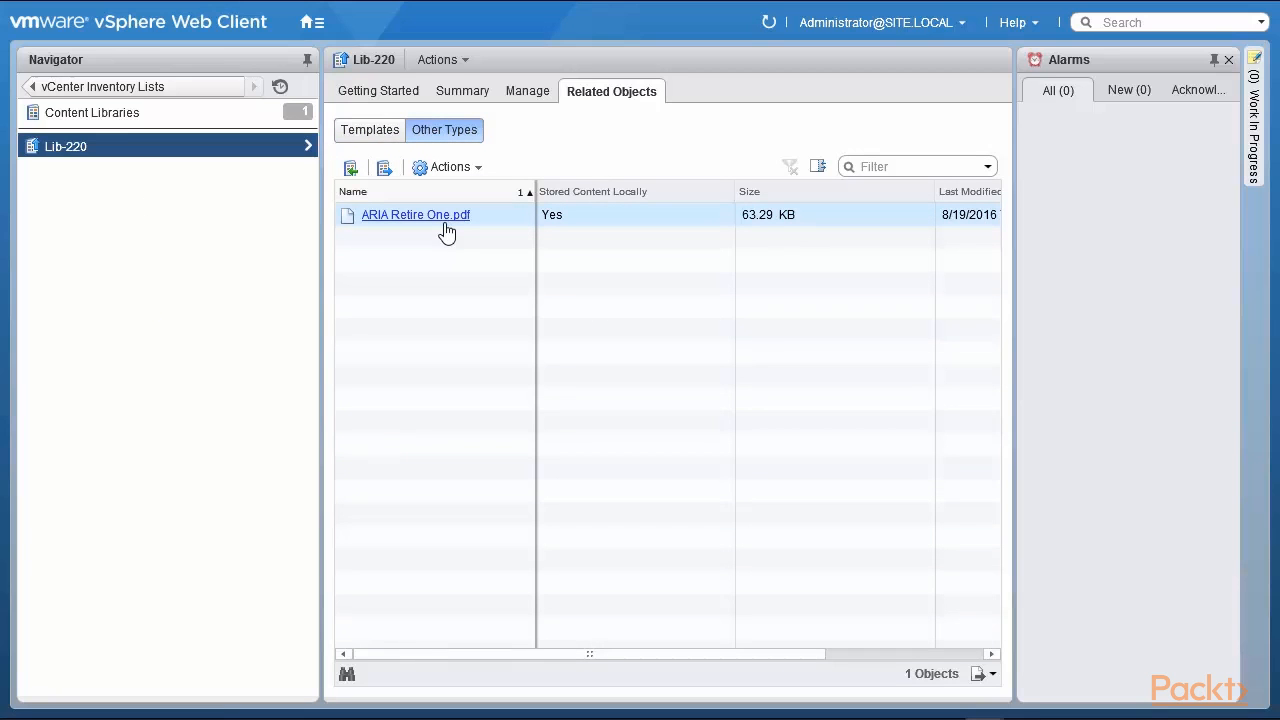
- Import the local OVF package Windows 7 x64 Tools into Lib-220's templates and return to the list of content libraries
click(378, 134)
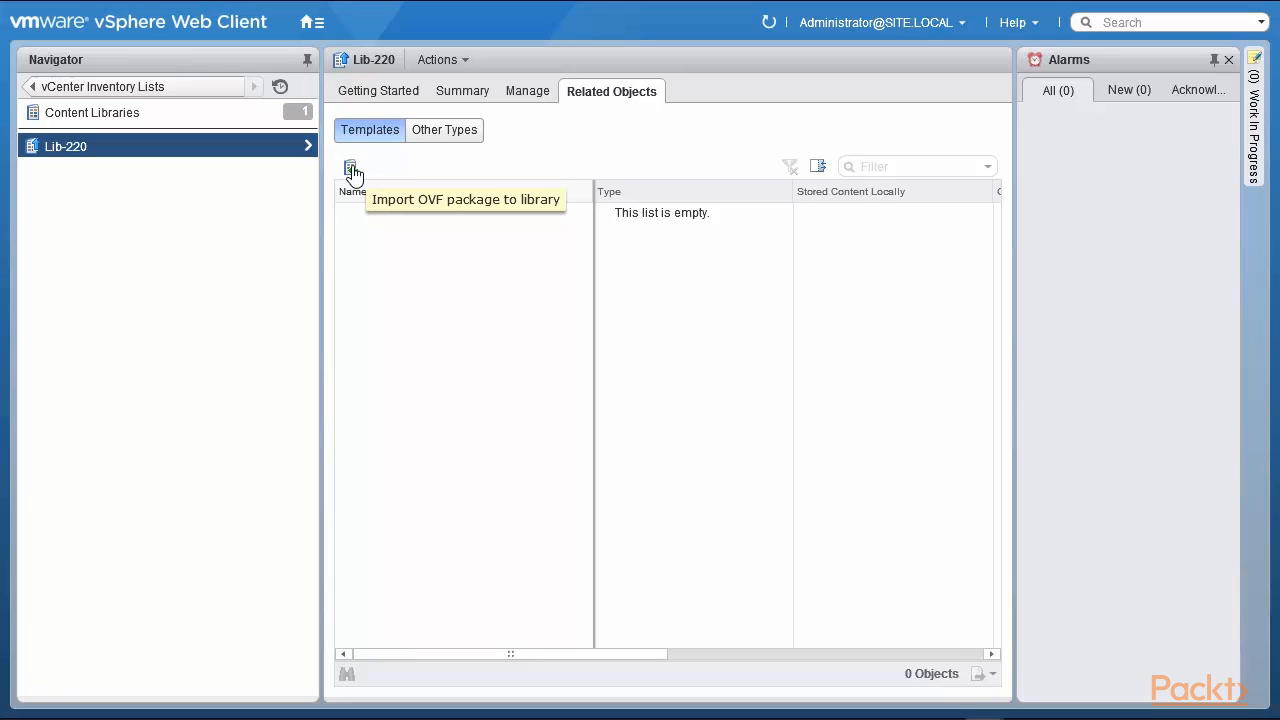
click(351, 168)
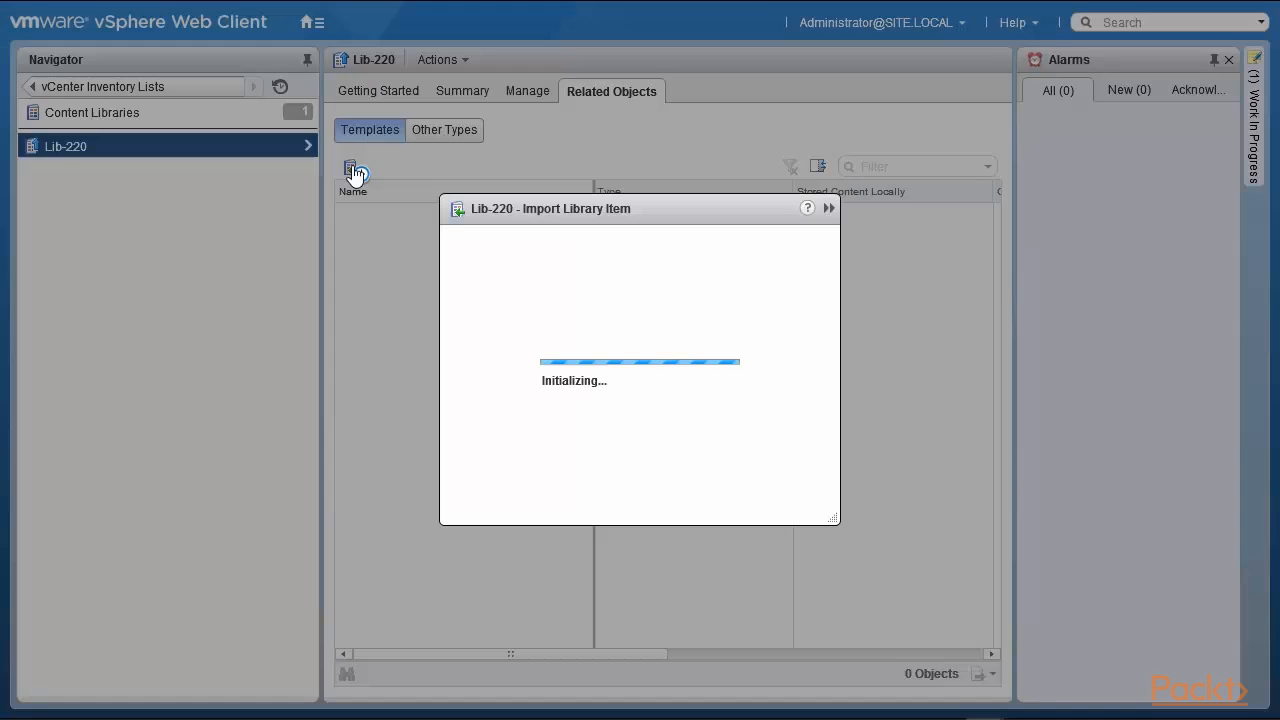
click(406, 295)
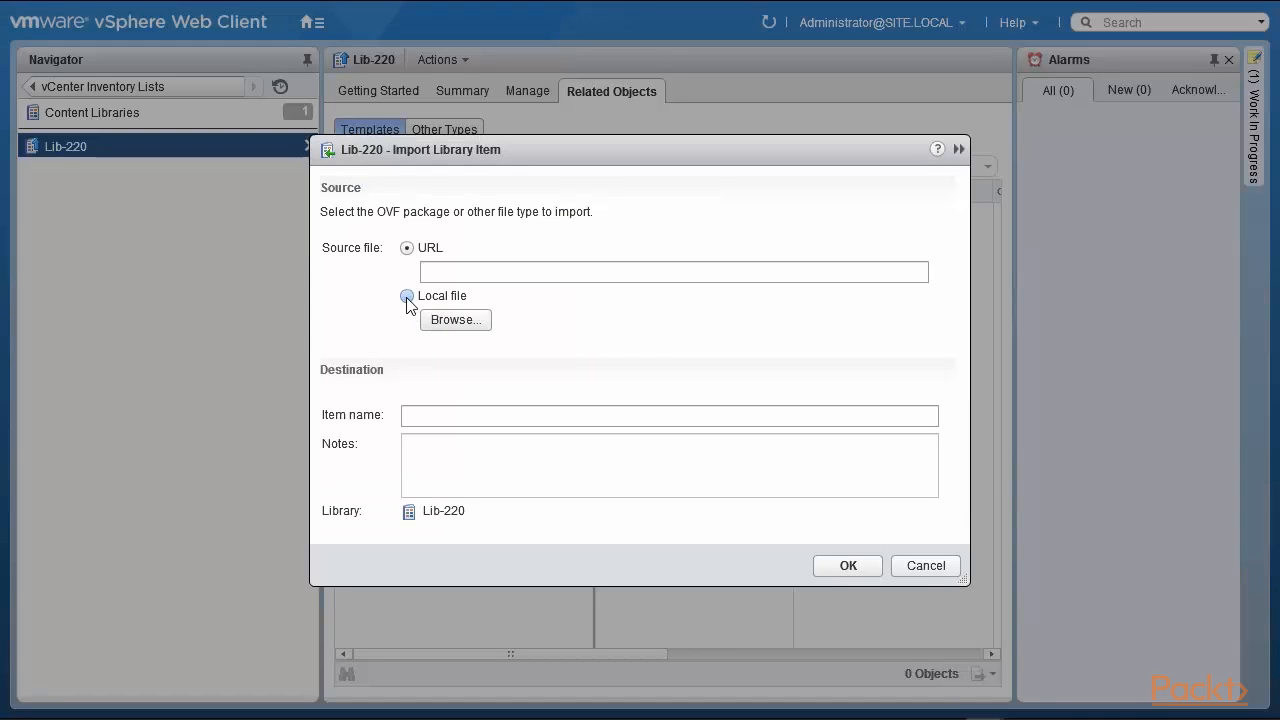
click(462, 326)
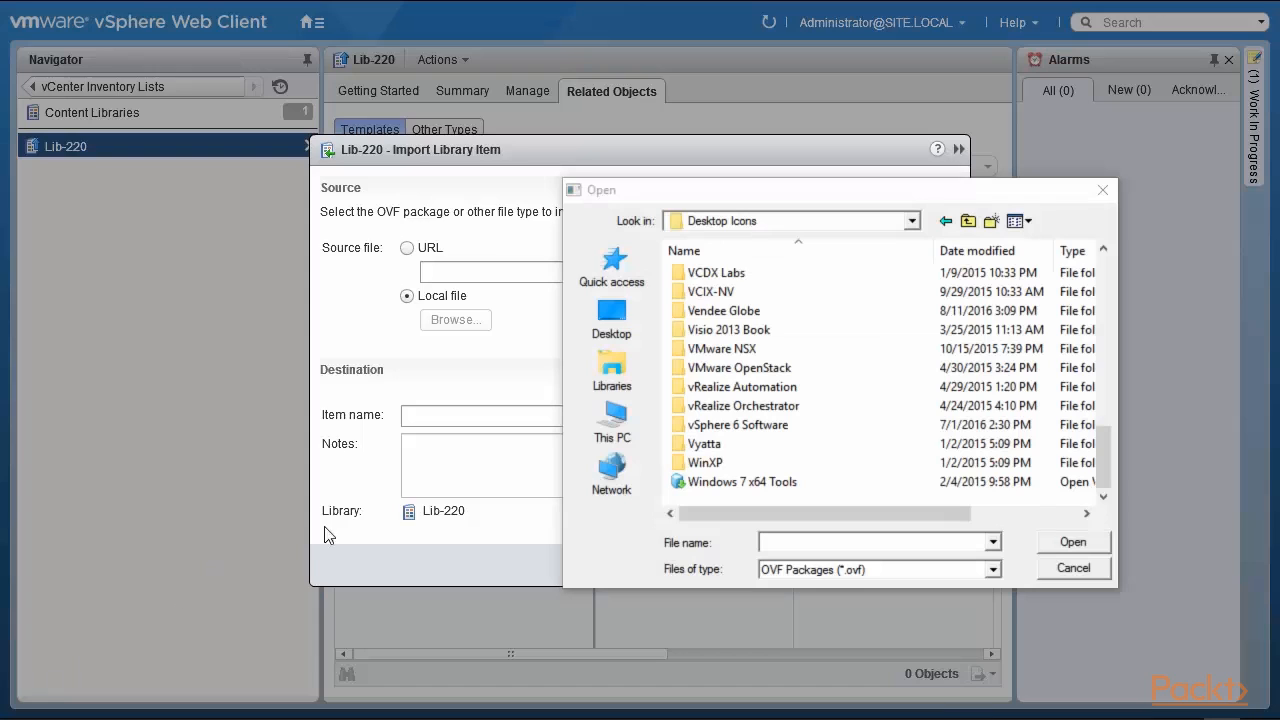
click(779, 484)
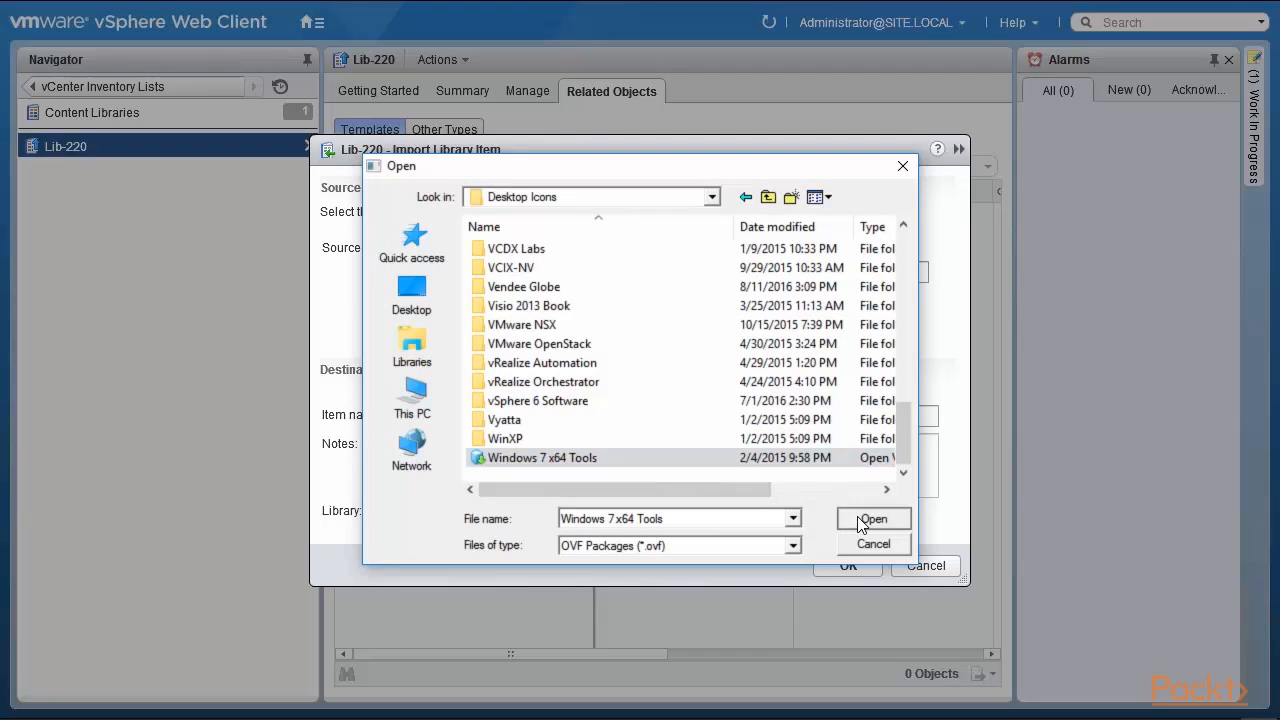
click(861, 520)
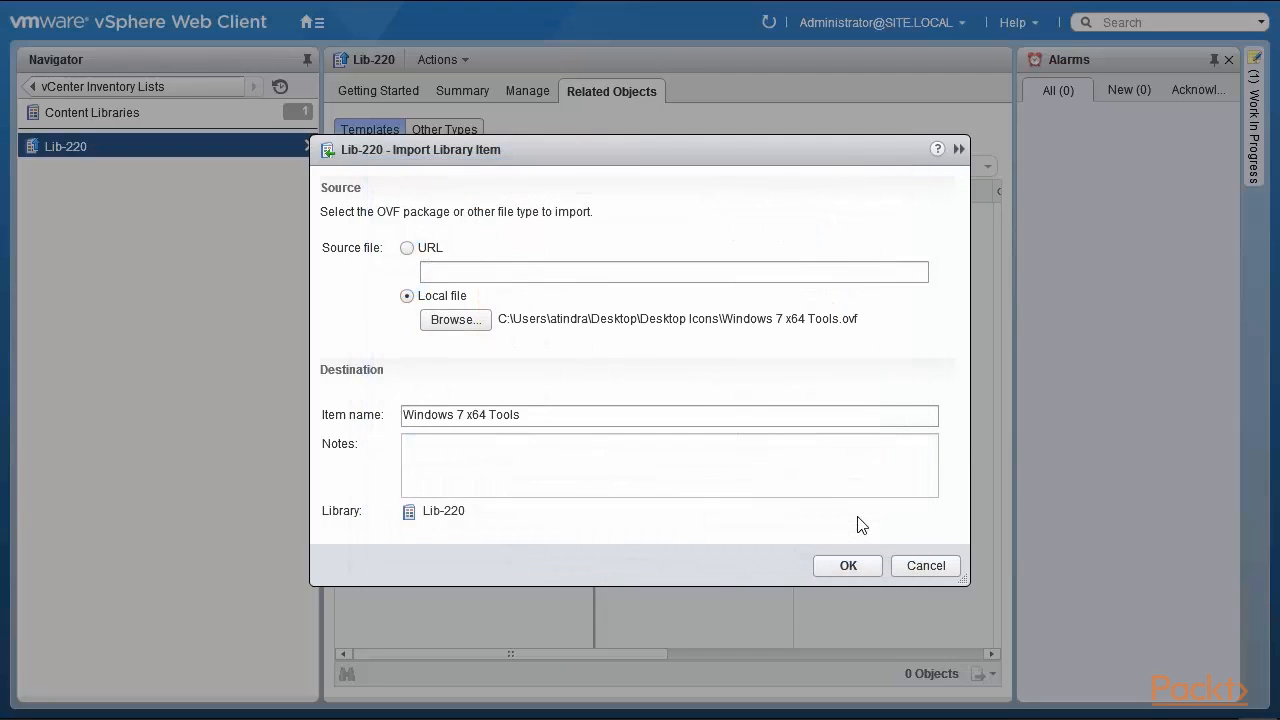
click(847, 566)
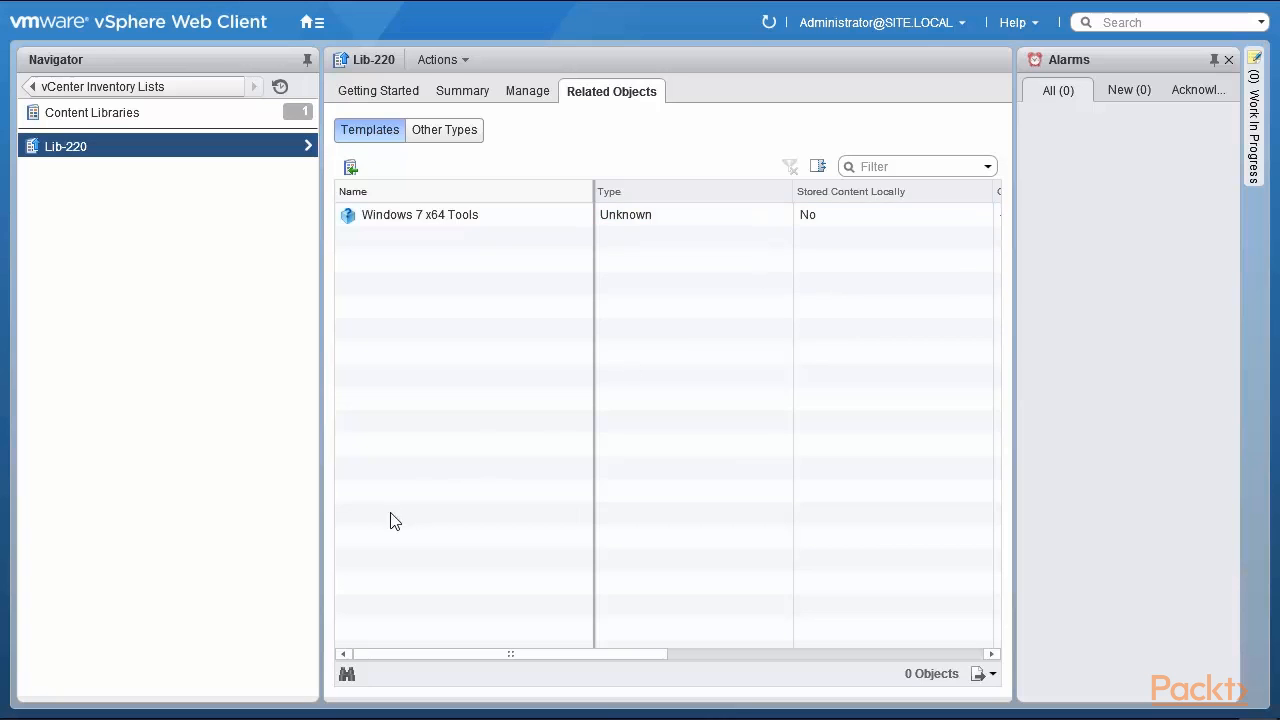
click(150, 116)
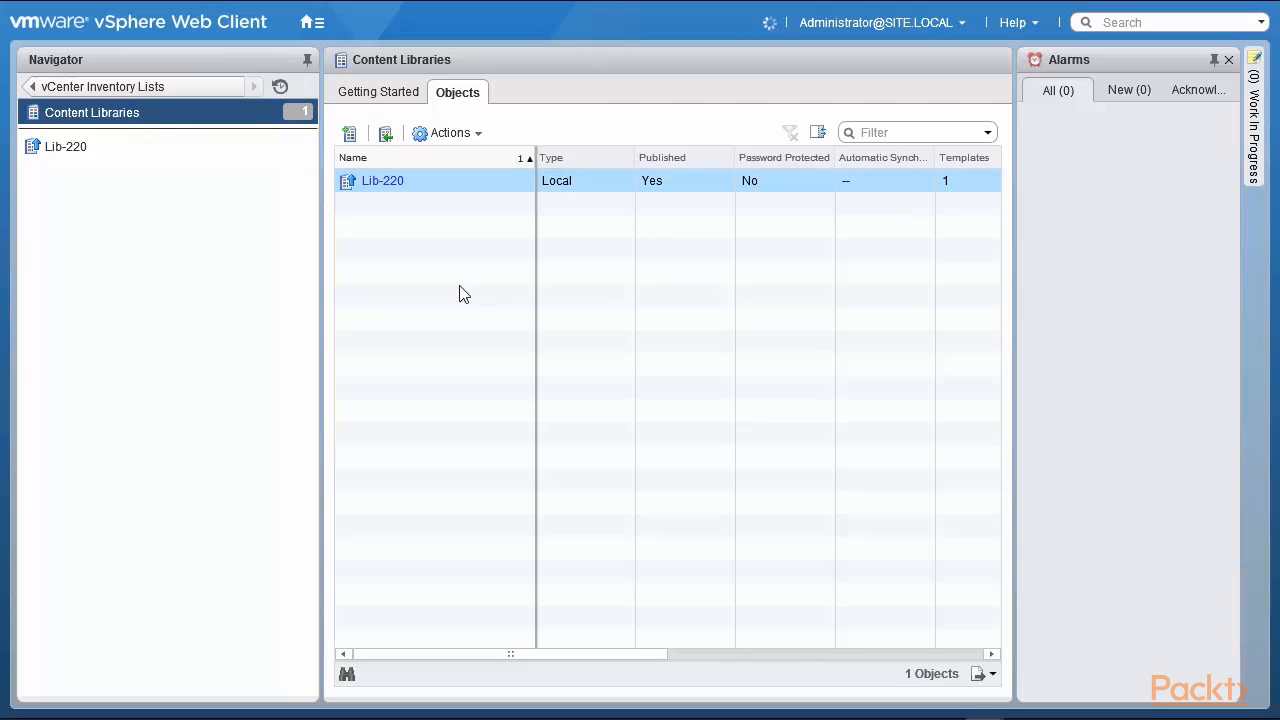
click(349, 133)
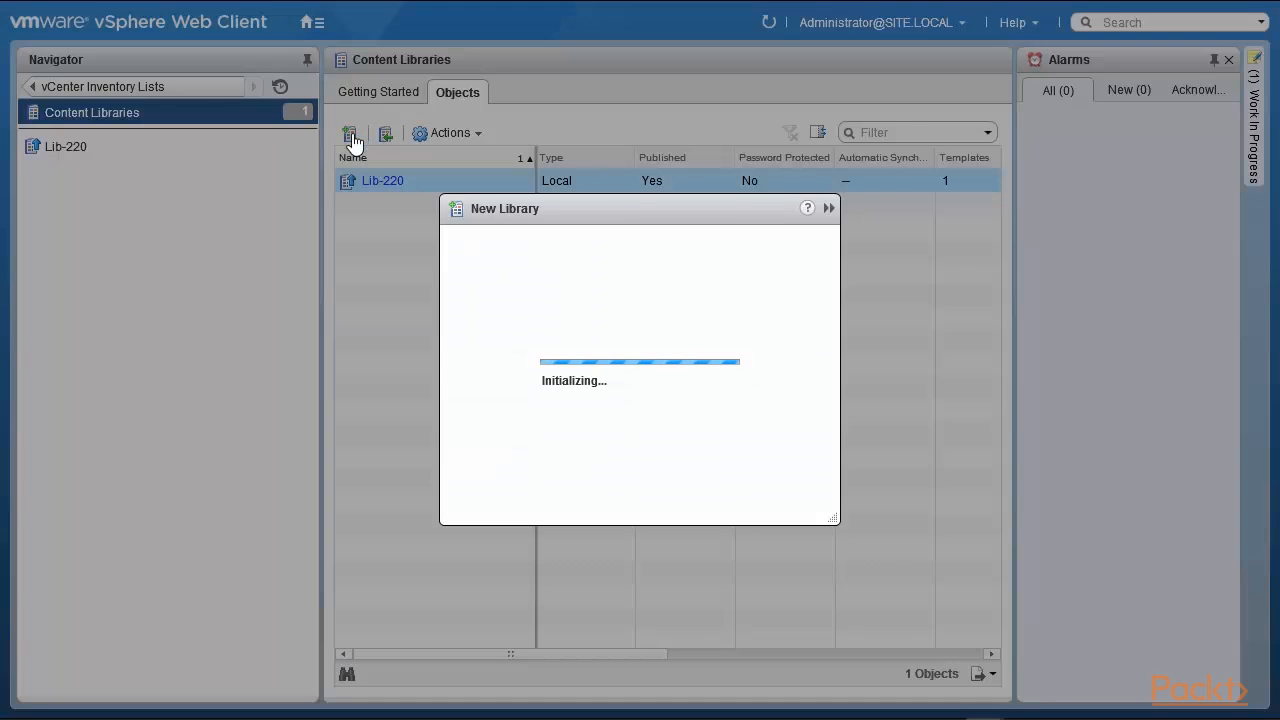
click(530, 212)
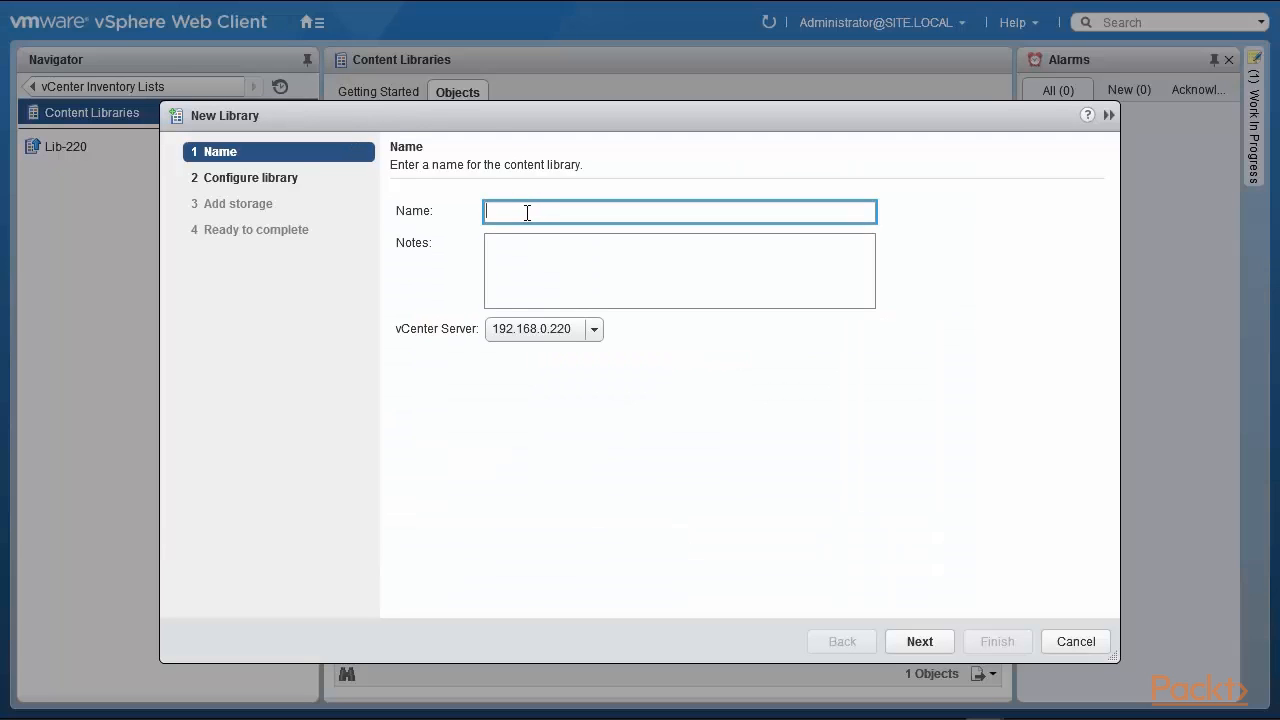
text(Lib-221)
click(592, 331)
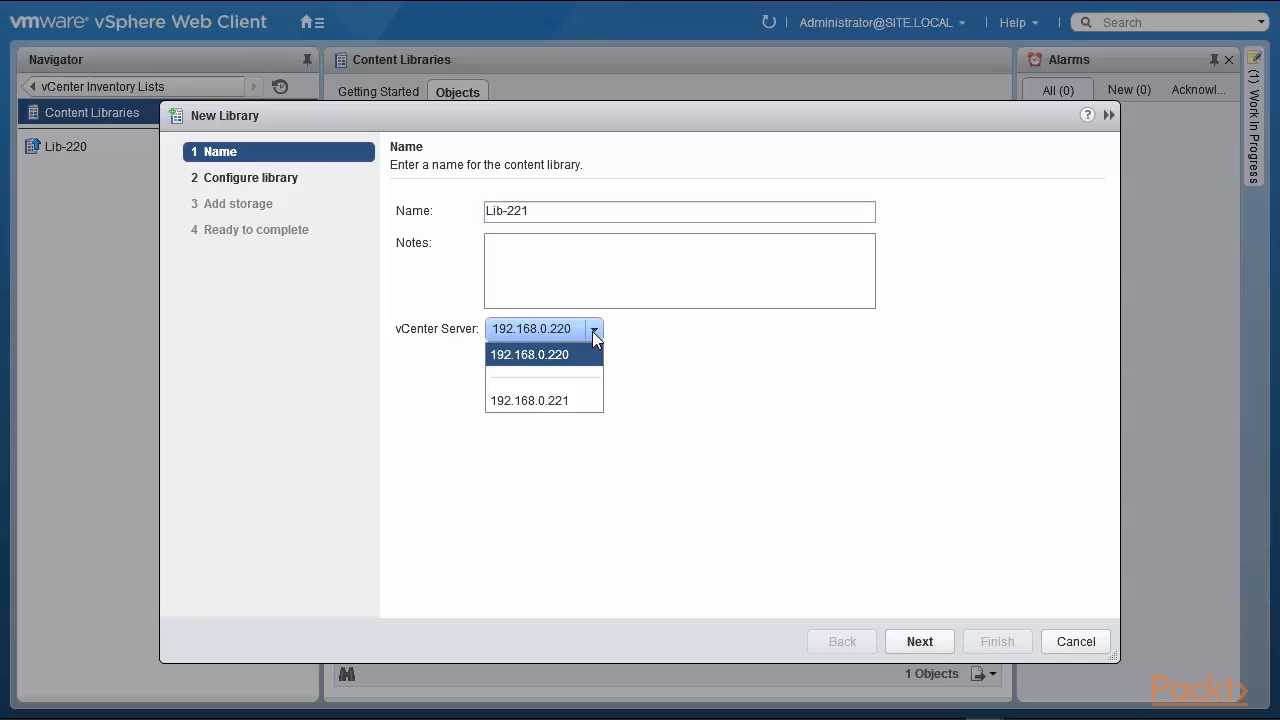
click(560, 406)
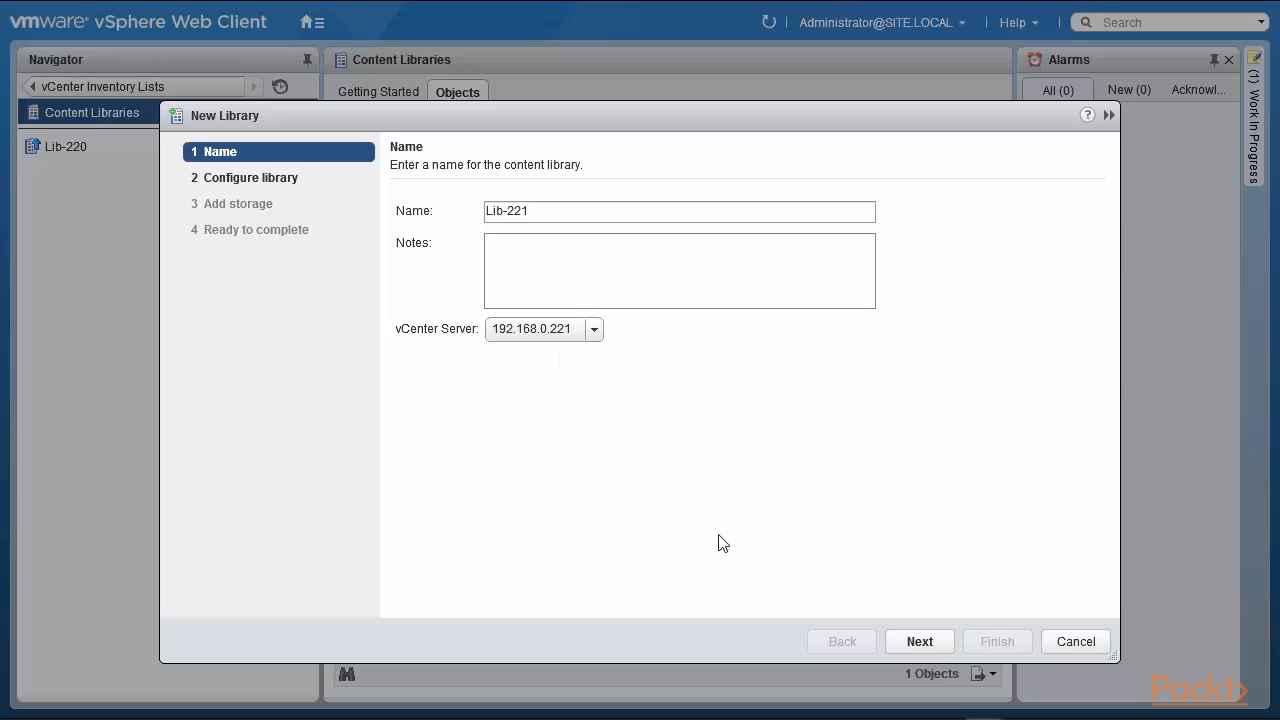
click(929, 646)
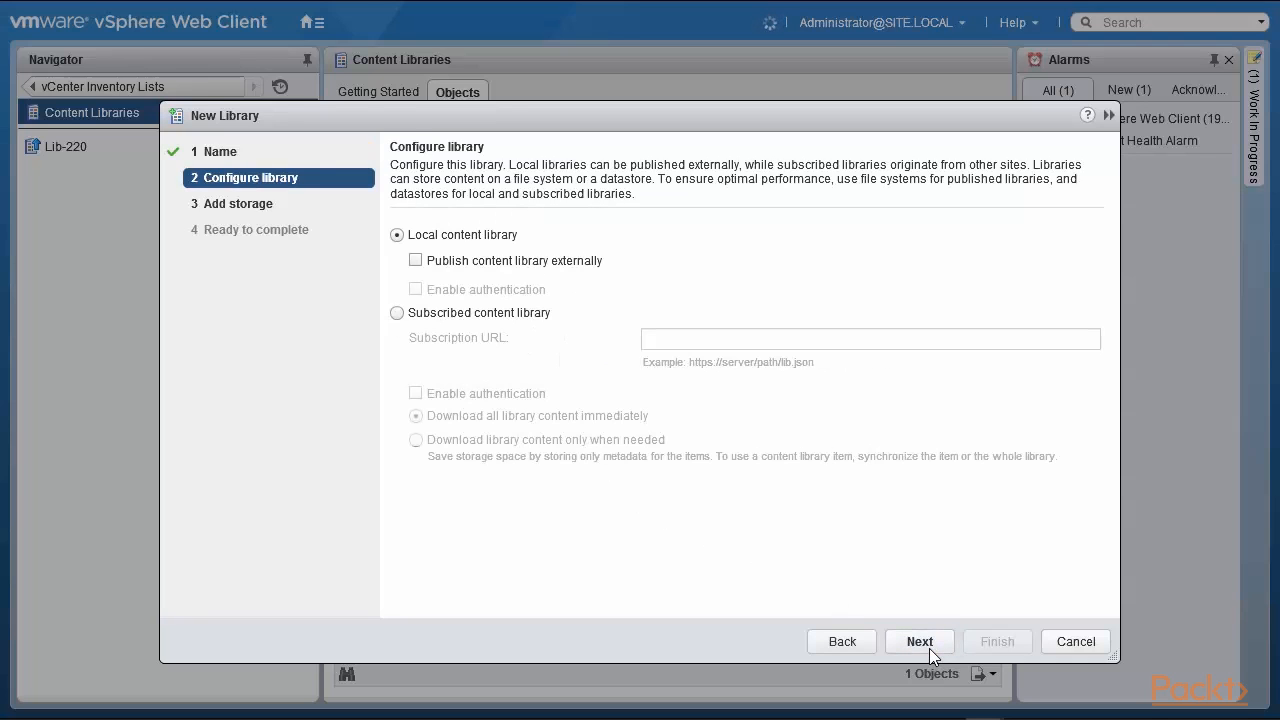
click(398, 314)
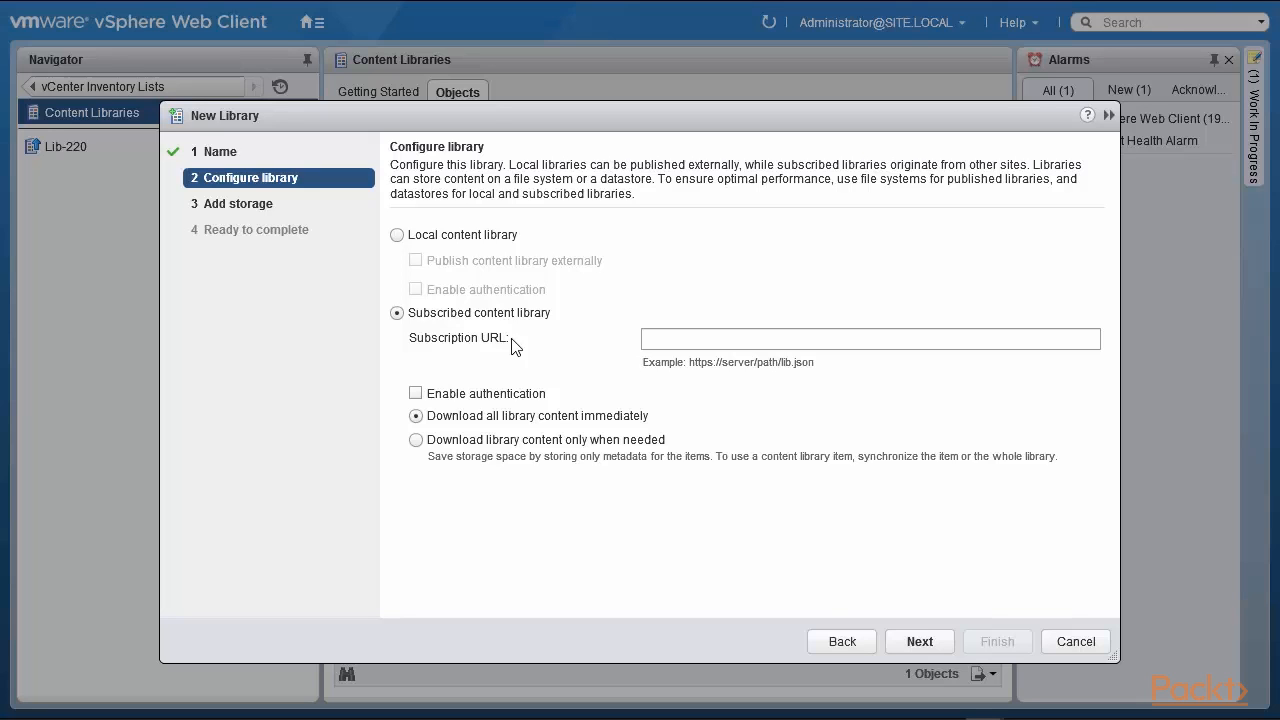
click(1077, 641)
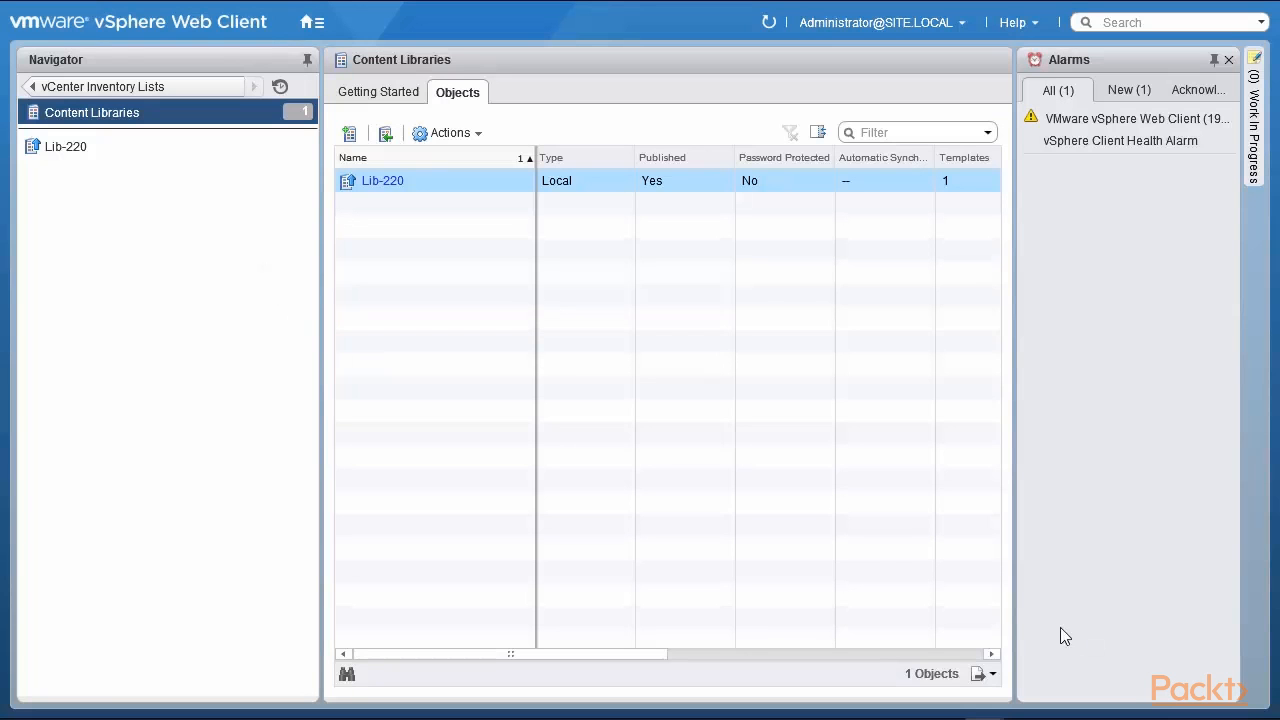
- Copy the subscription URL of Lib-220 from its library settings and close the settings
click(406, 186)
click(451, 134)
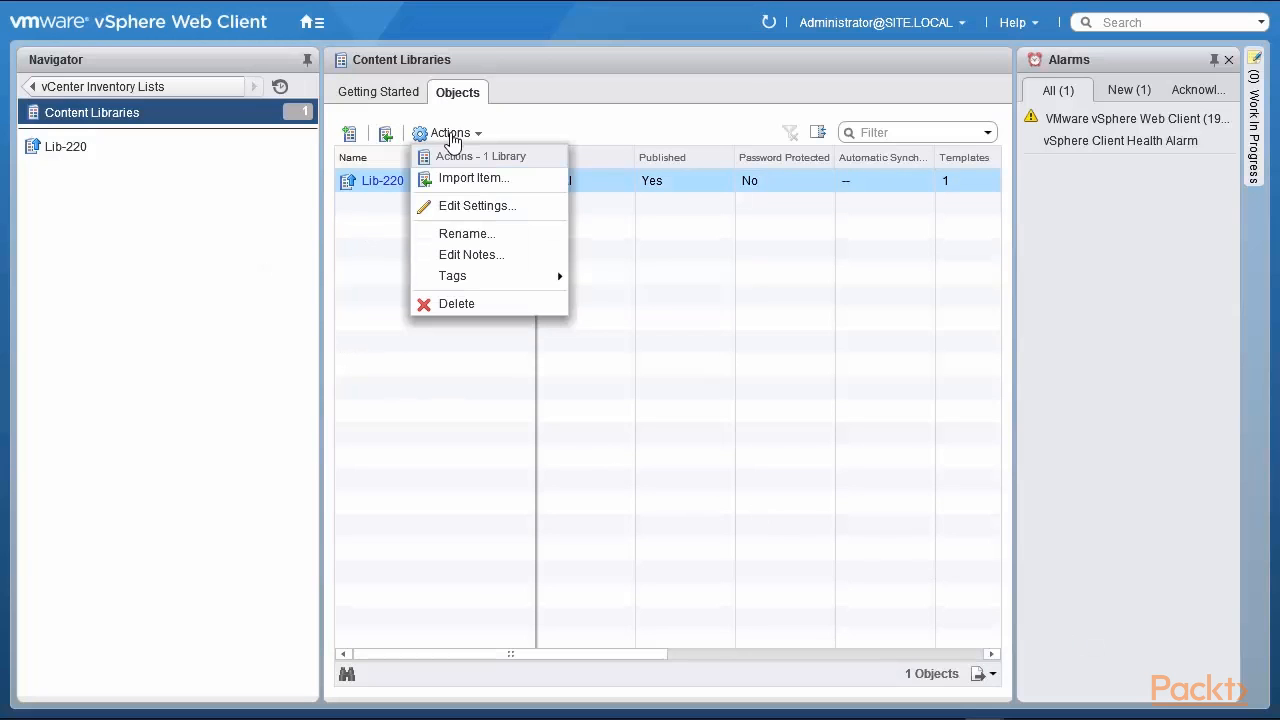
click(445, 211)
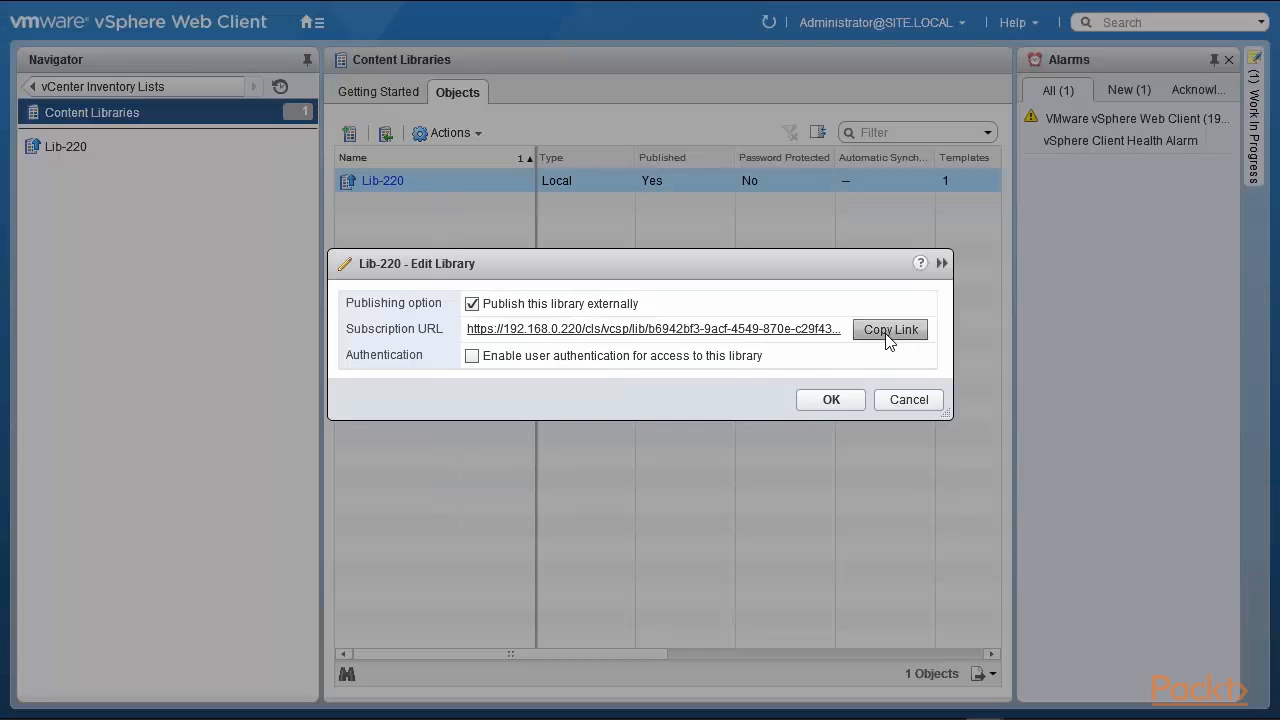
click(908, 400)
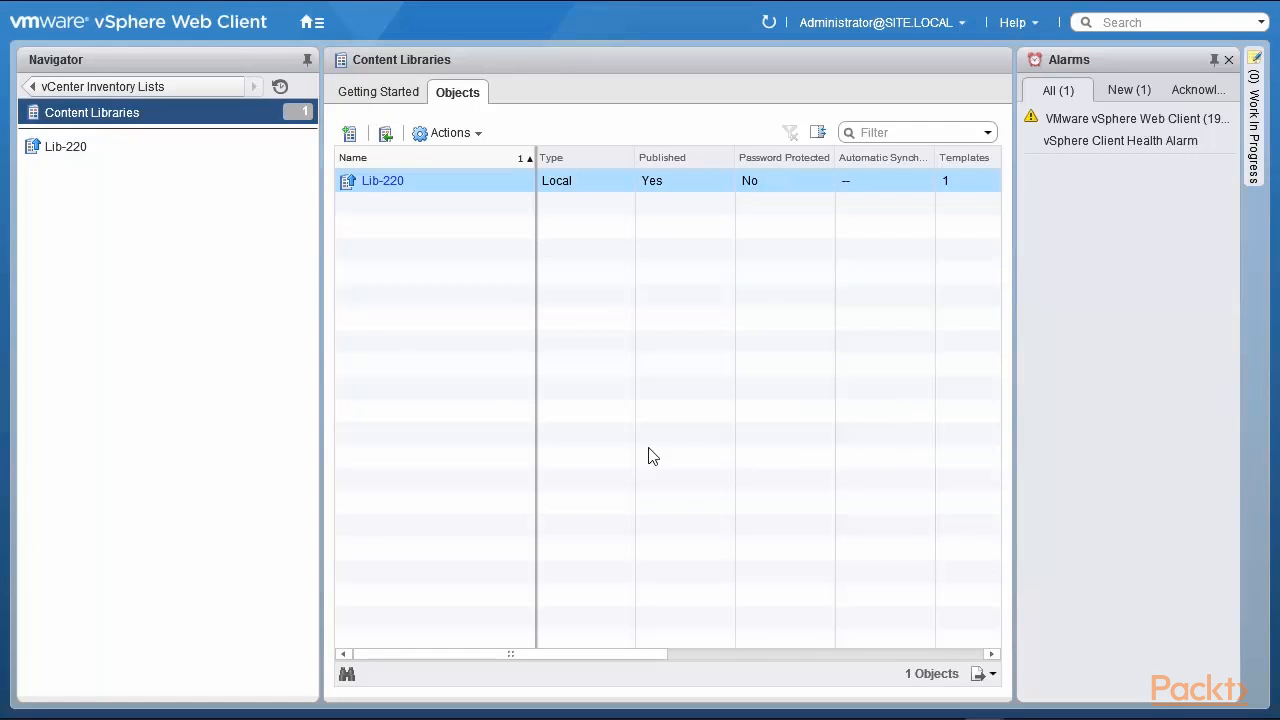
- Start a new content library named Lib-221 on vCenter Server 192.168.0.221 and proceed to its configuration
click(348, 134)
click(524, 213)
text(Lib-221)
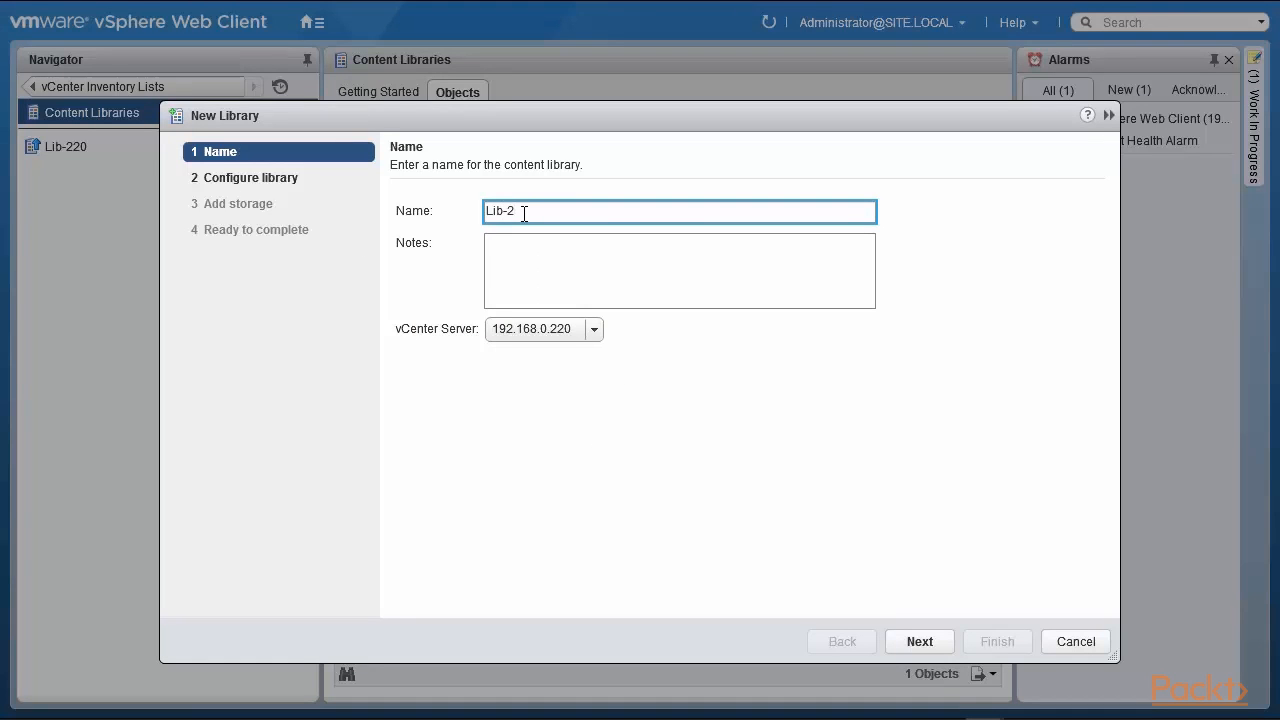
click(594, 330)
click(582, 402)
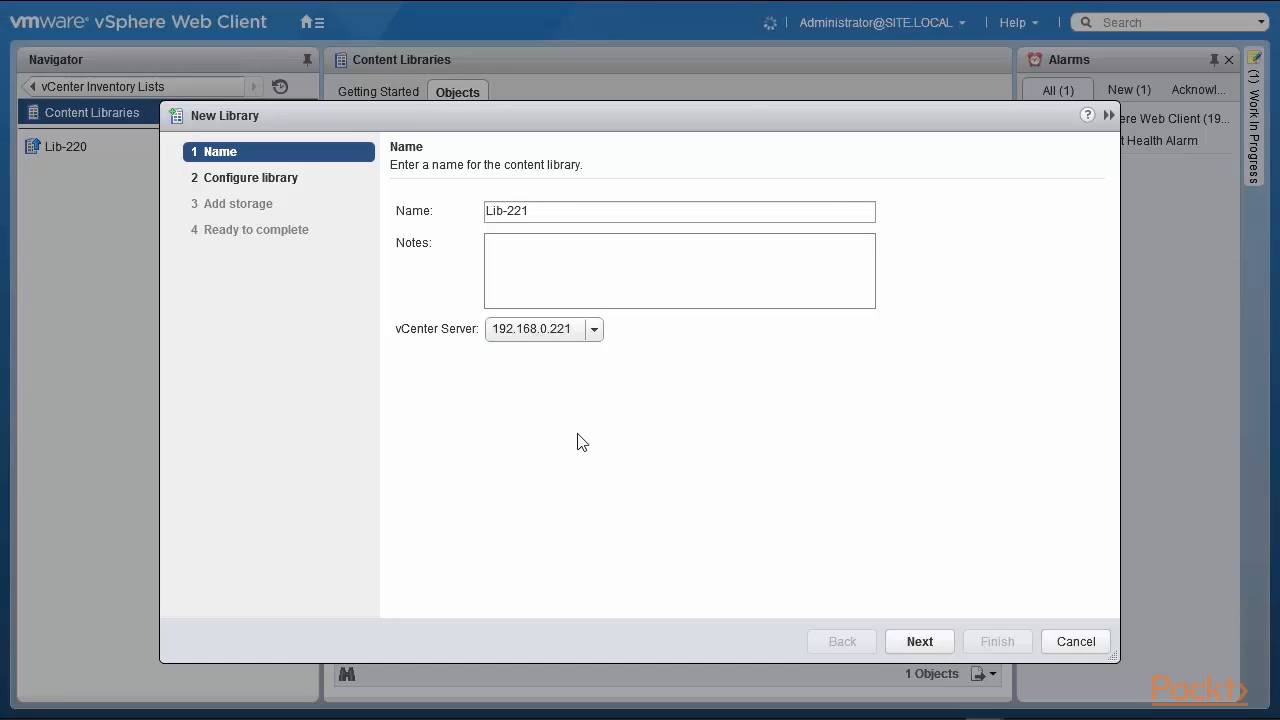
click(918, 645)
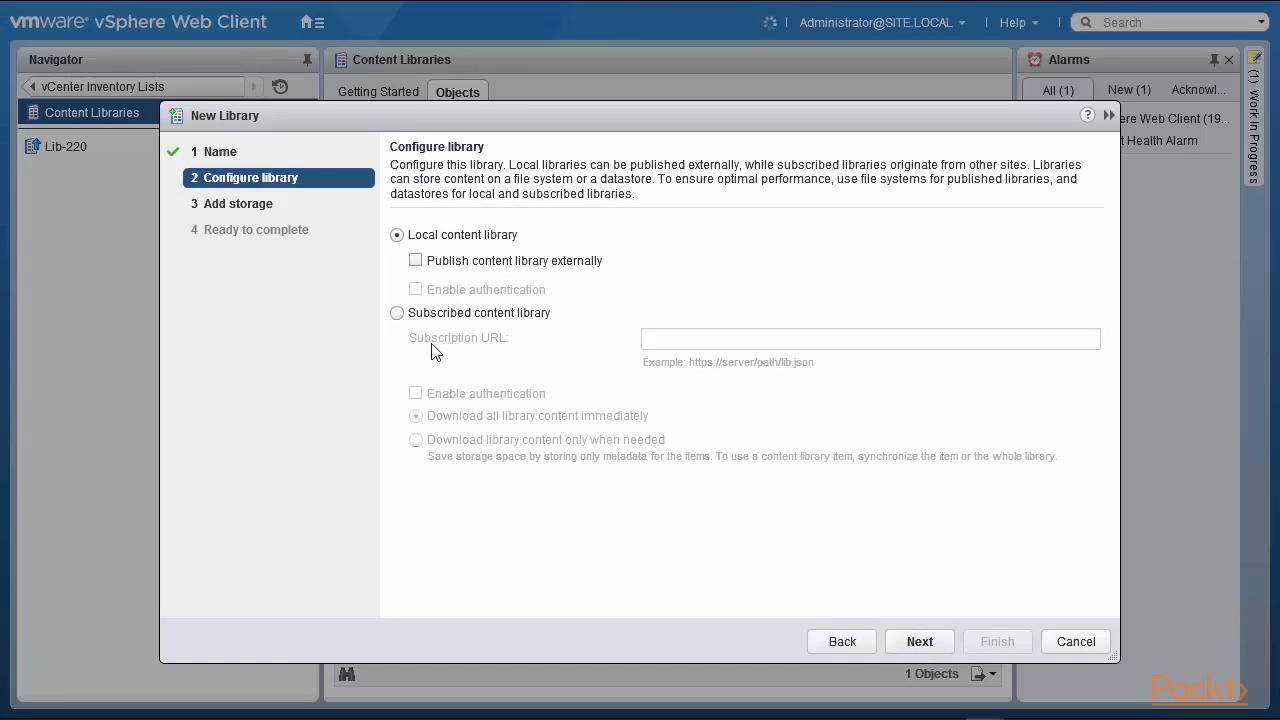
- Configure Lib-221 as a subscribed content library using Lib-220's subscription URL, with library content downloaded only when needed
click(396, 312)
click(664, 340)
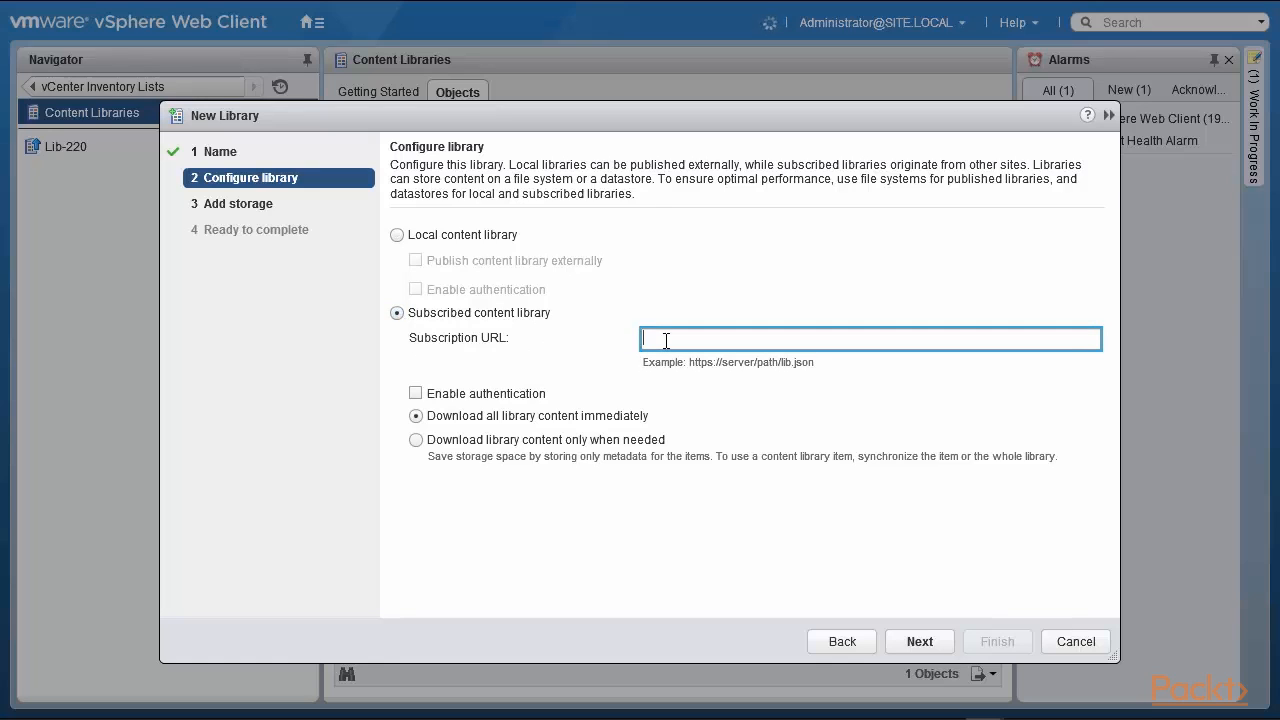
text(https://192.168.0.220/cls/vcsp/lib/b6942bf3-9acf-4549-870e-c29f437f1226/lib.json)
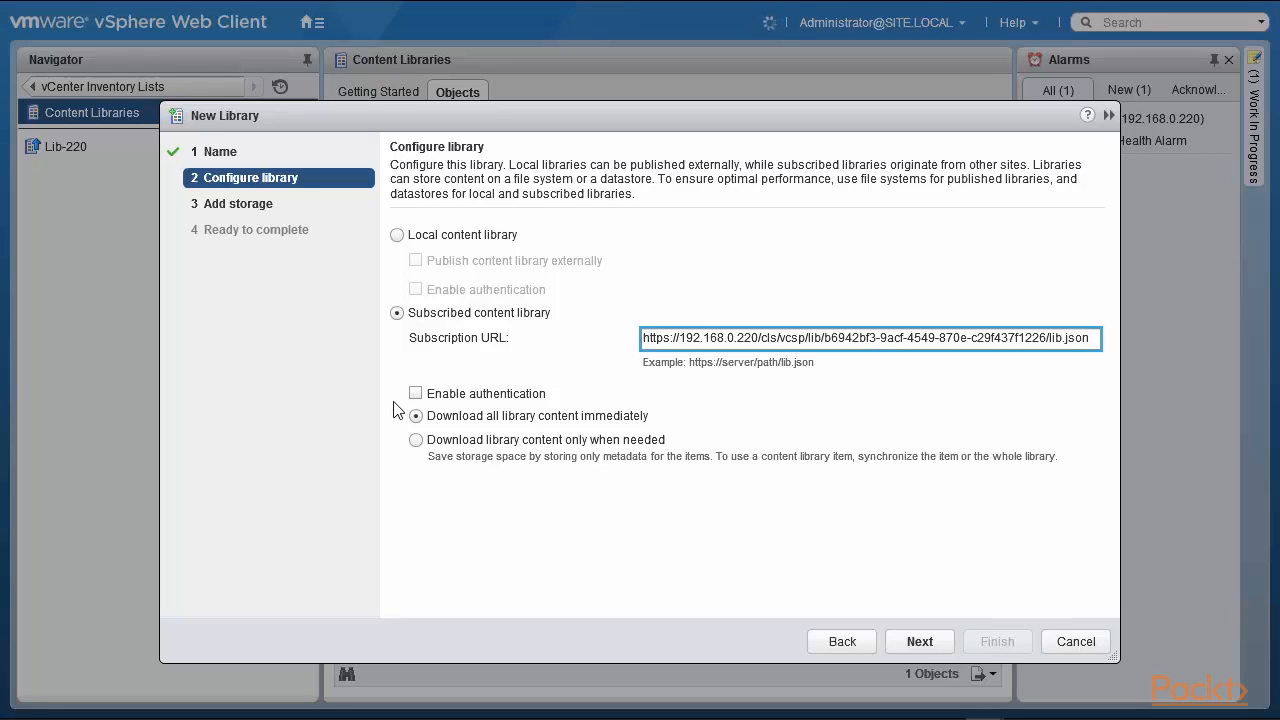
click(416, 440)
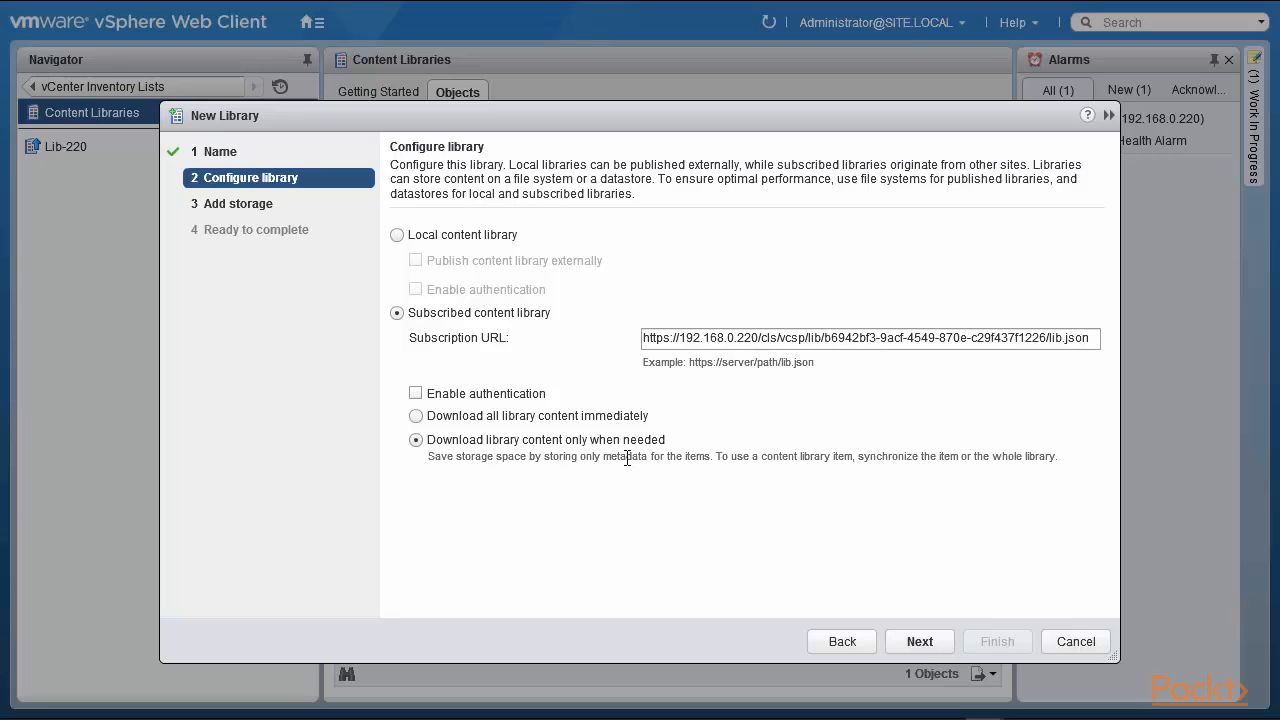
click(920, 645)
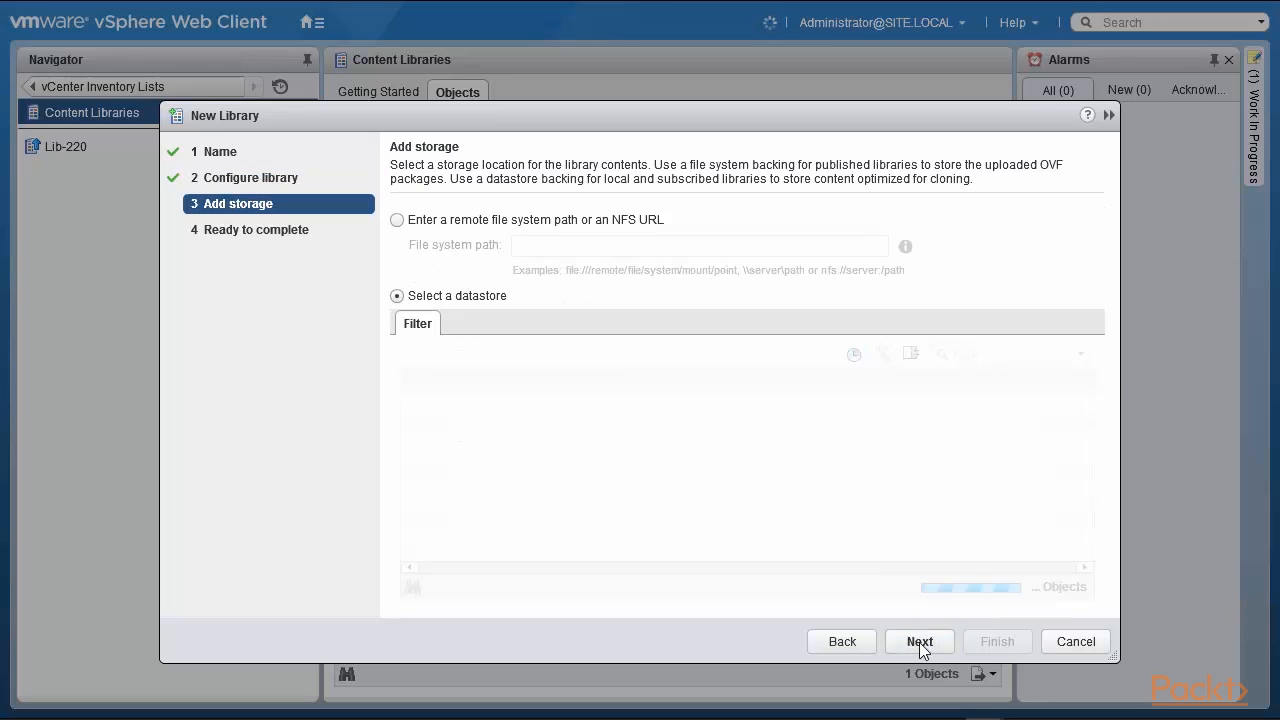
- Store the Lib-221 contents on datastore1 and finish creating the library
click(412, 402)
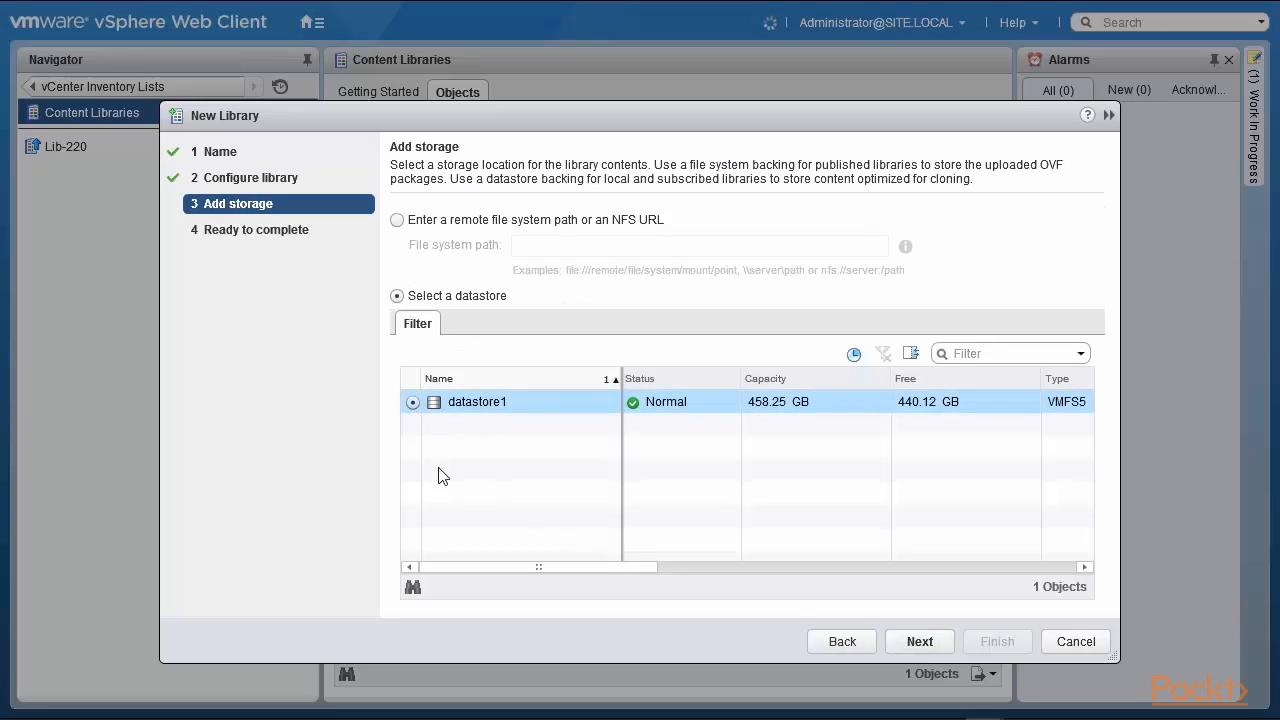
click(920, 642)
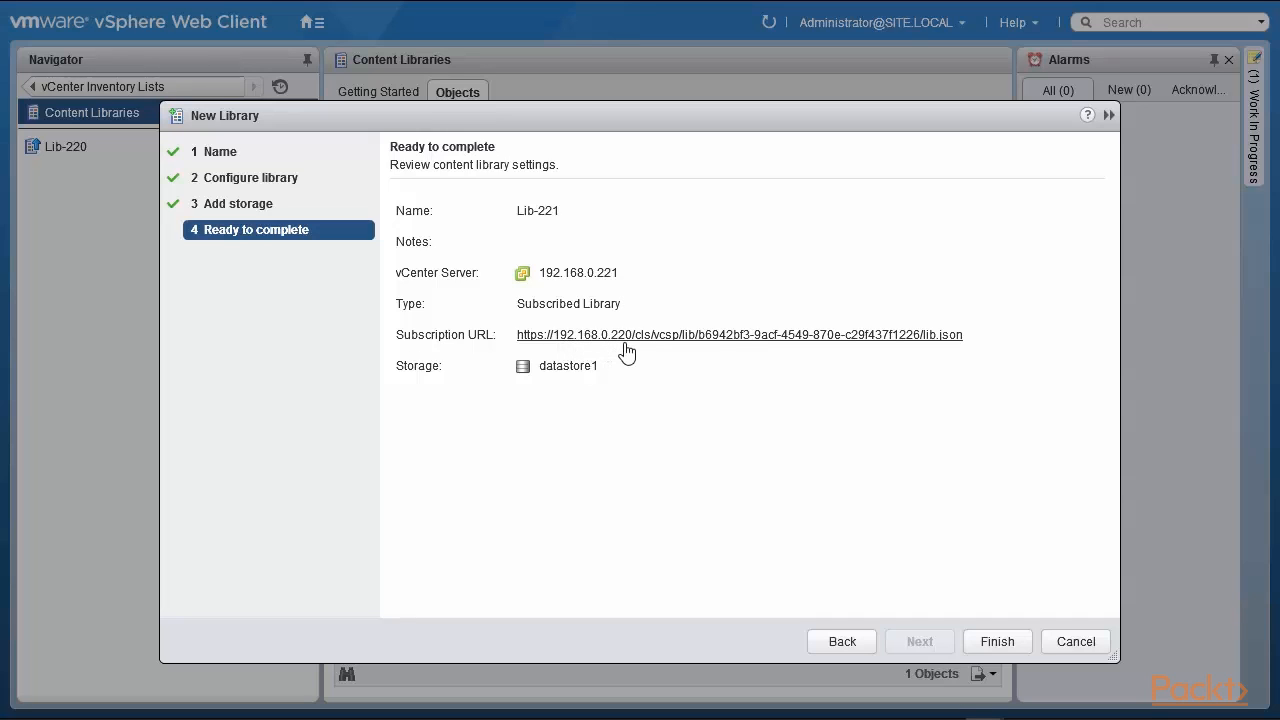
click(994, 639)
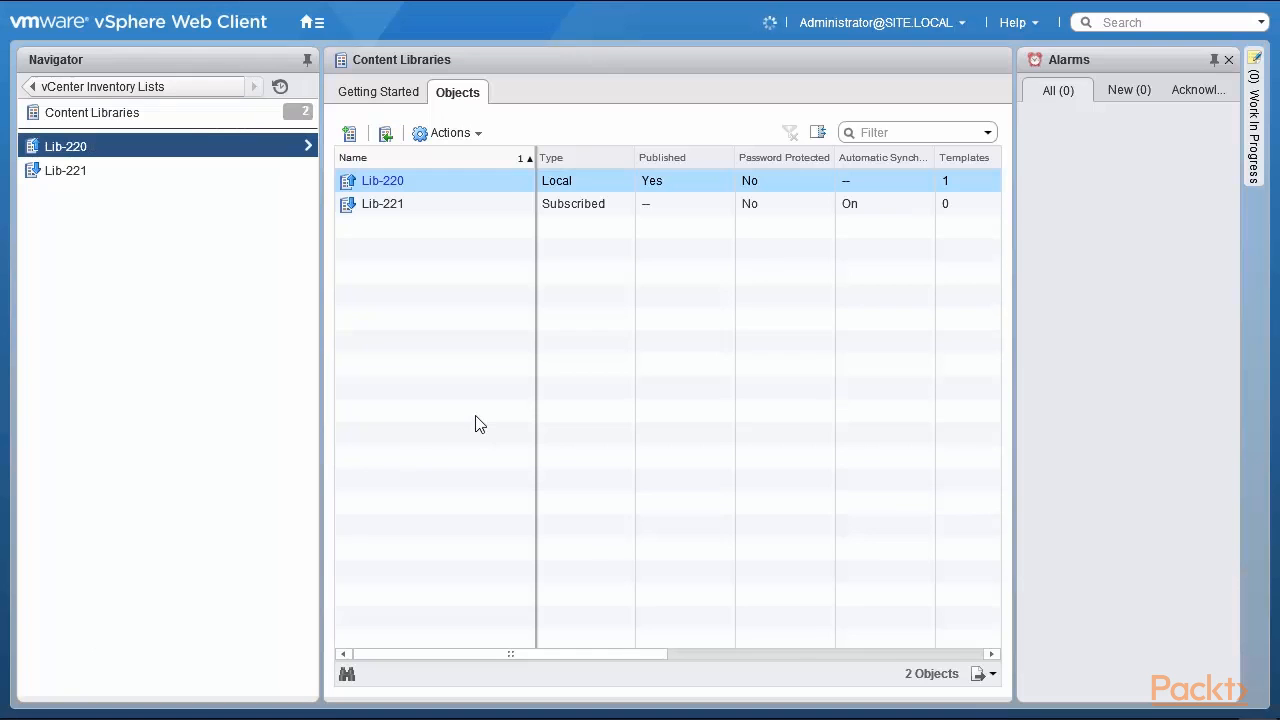
- Examine the list of content libraries, as well as the templates and other item types in Lib-220
click(158, 115)
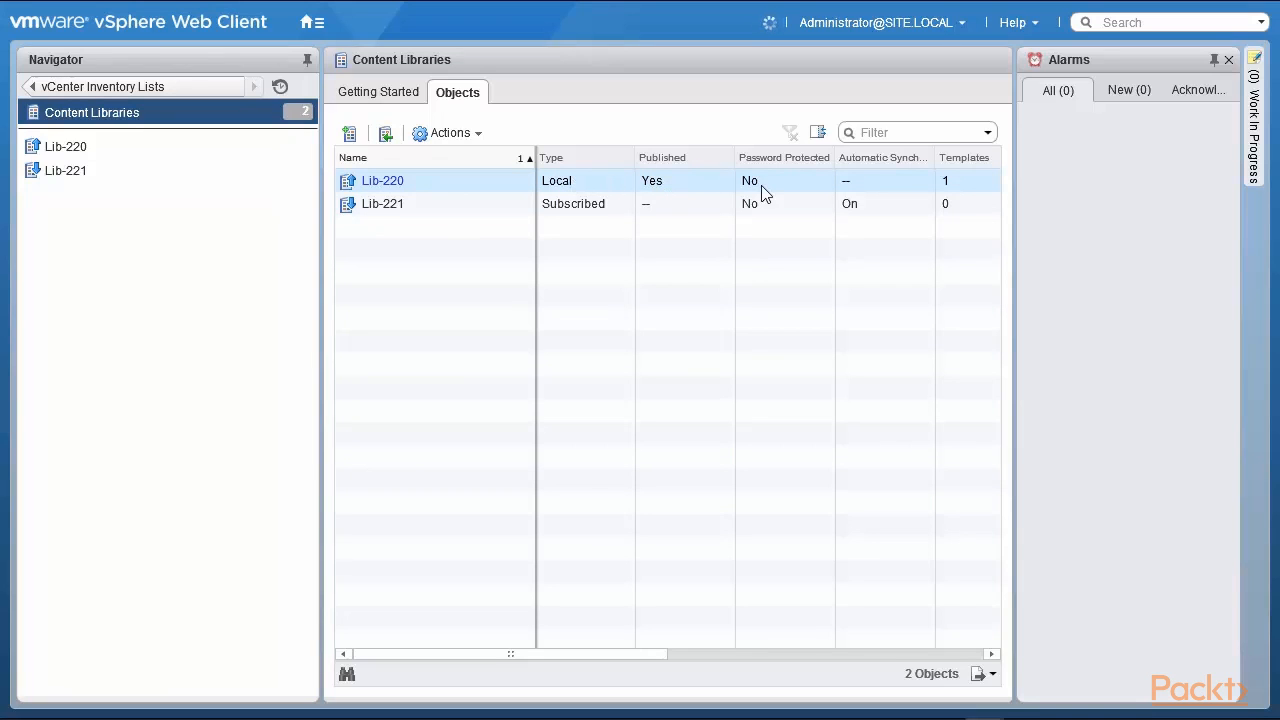
click(955, 190)
ctrl+click(440, 208)
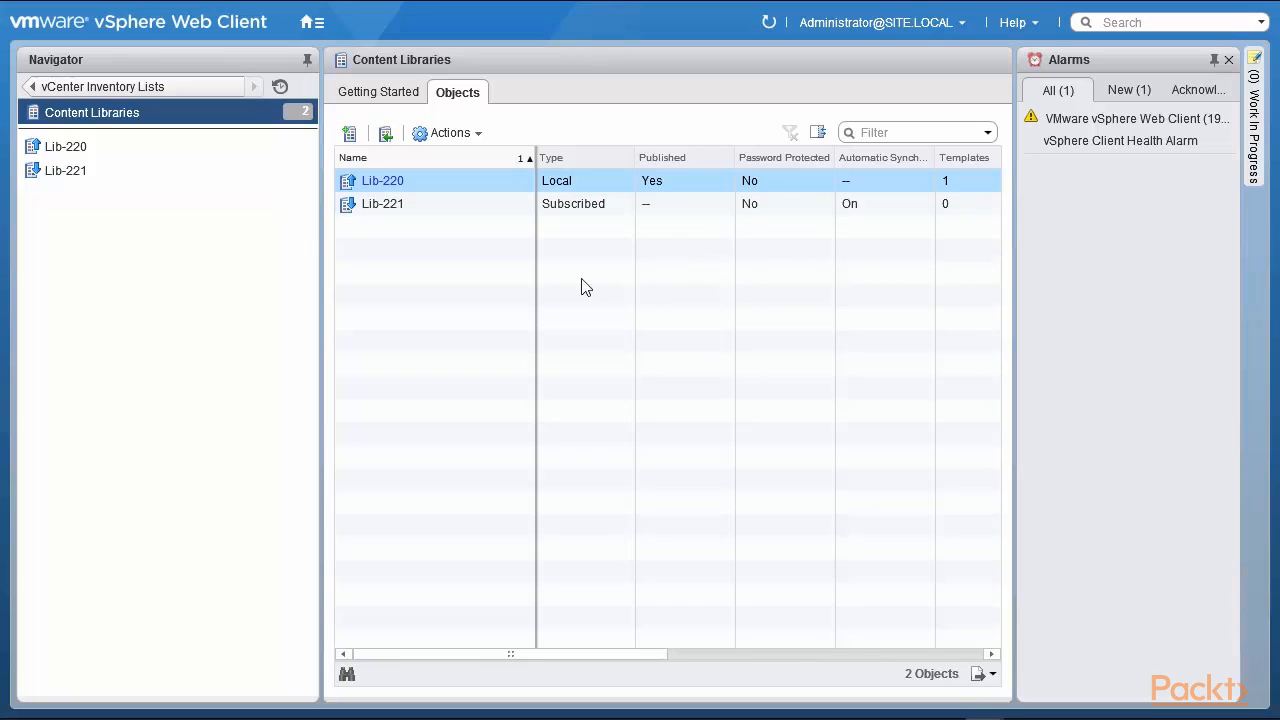
click(55, 150)
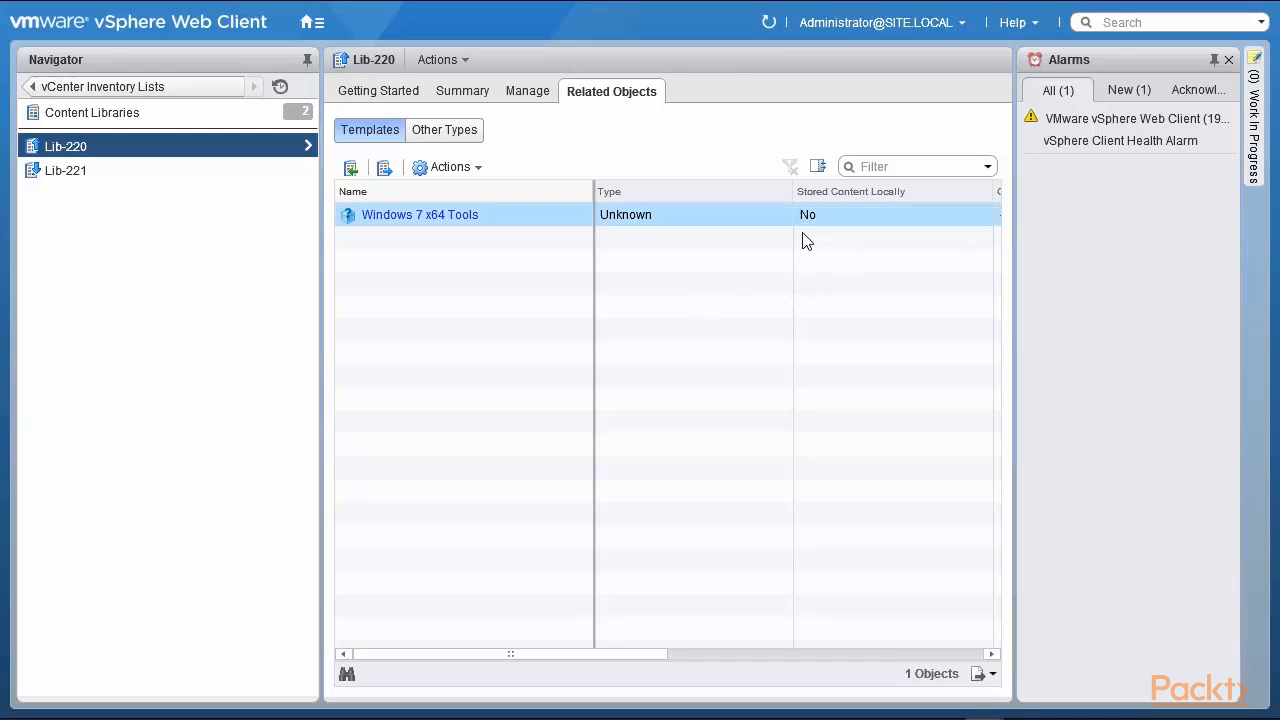
click(440, 135)
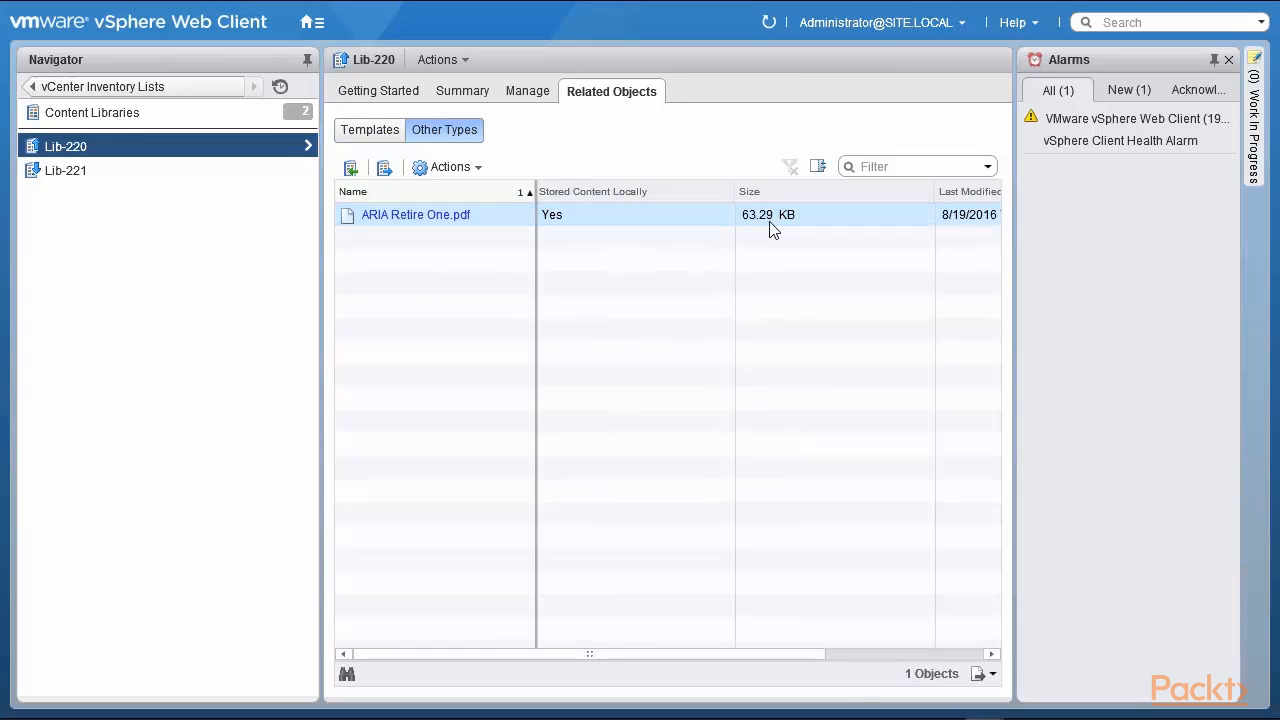
click(567, 223)
click(366, 135)
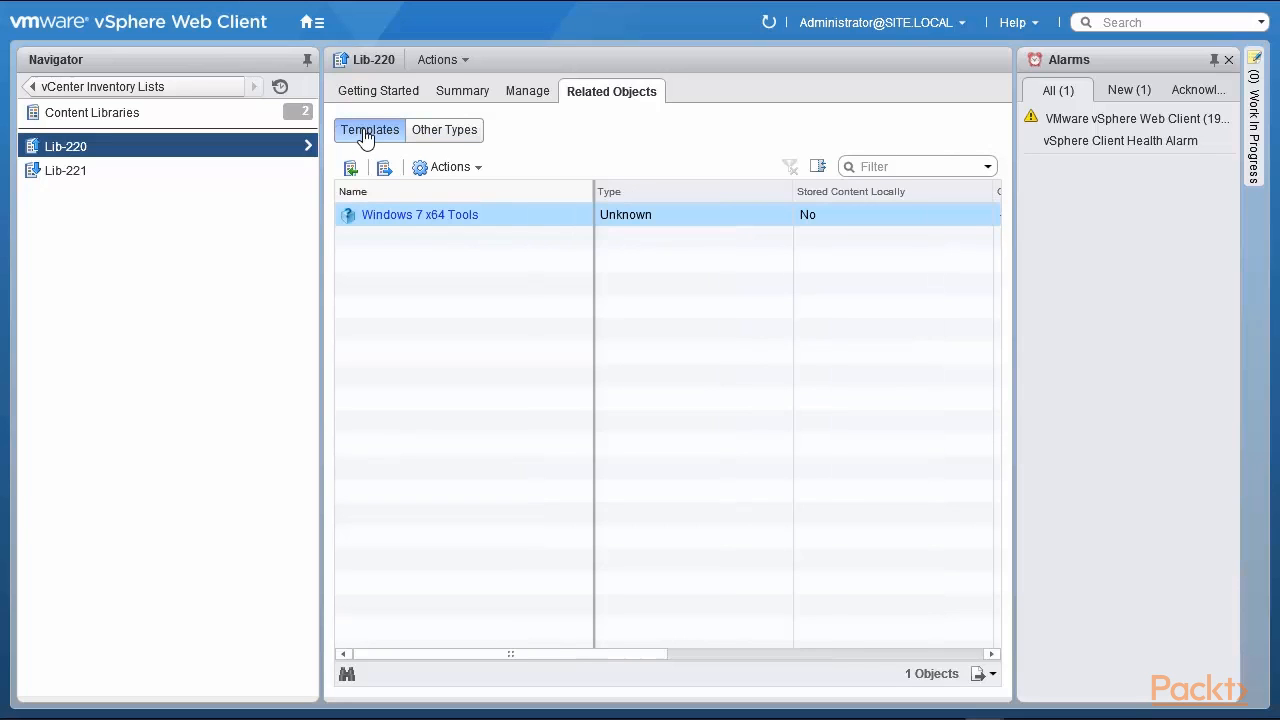
- Check Lib-221's templates and other item types, and review the actions available for ARIA Retire One.pdf
click(78, 172)
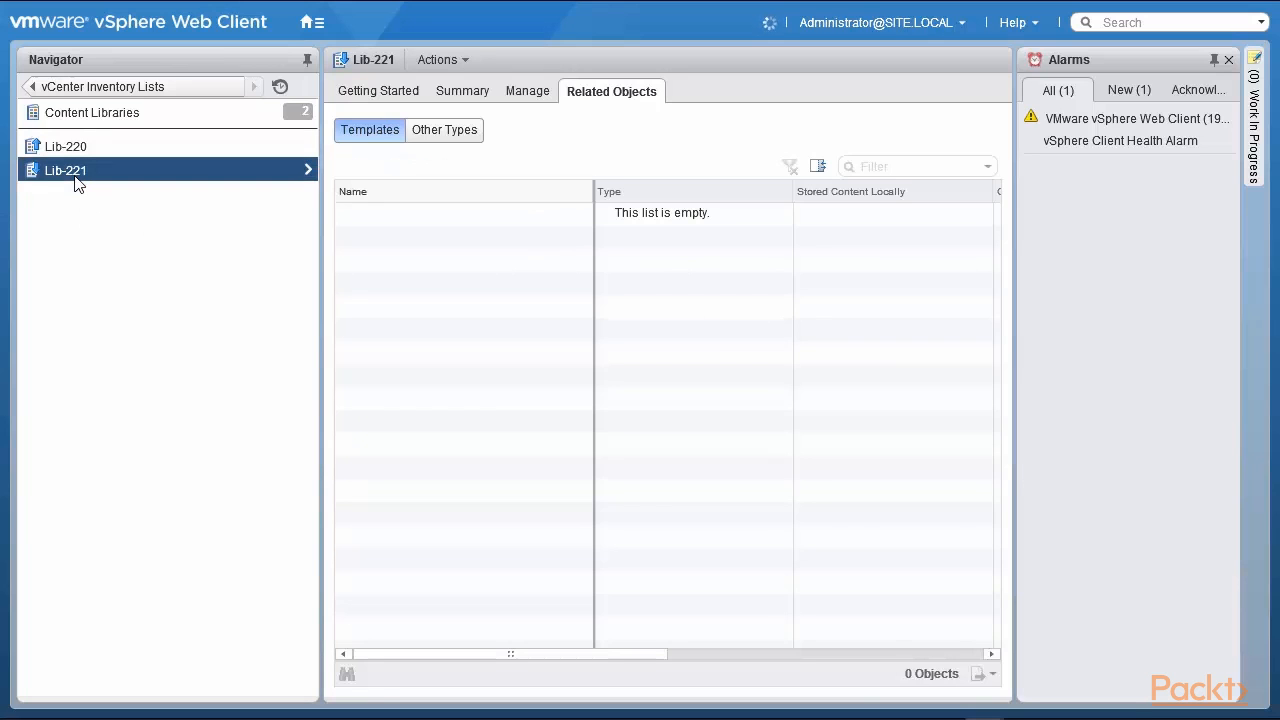
click(444, 133)
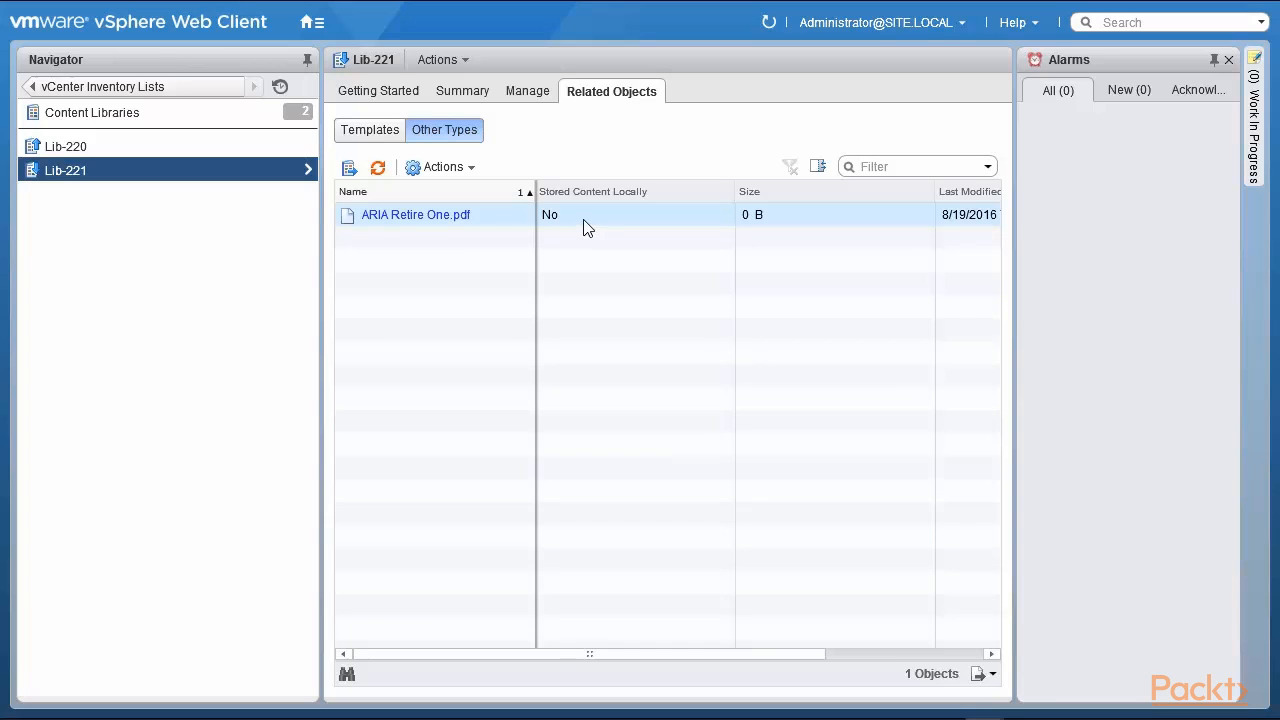
click(457, 222)
click(449, 168)
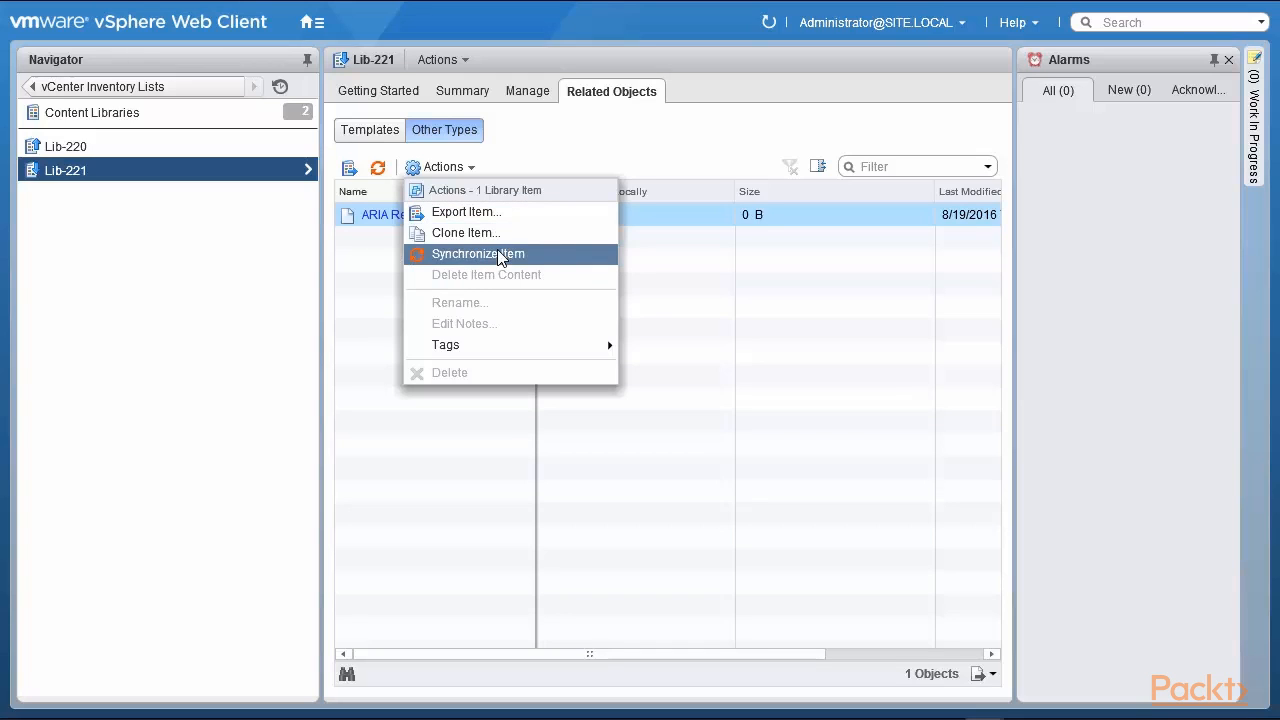
mouse_move(533, 340)
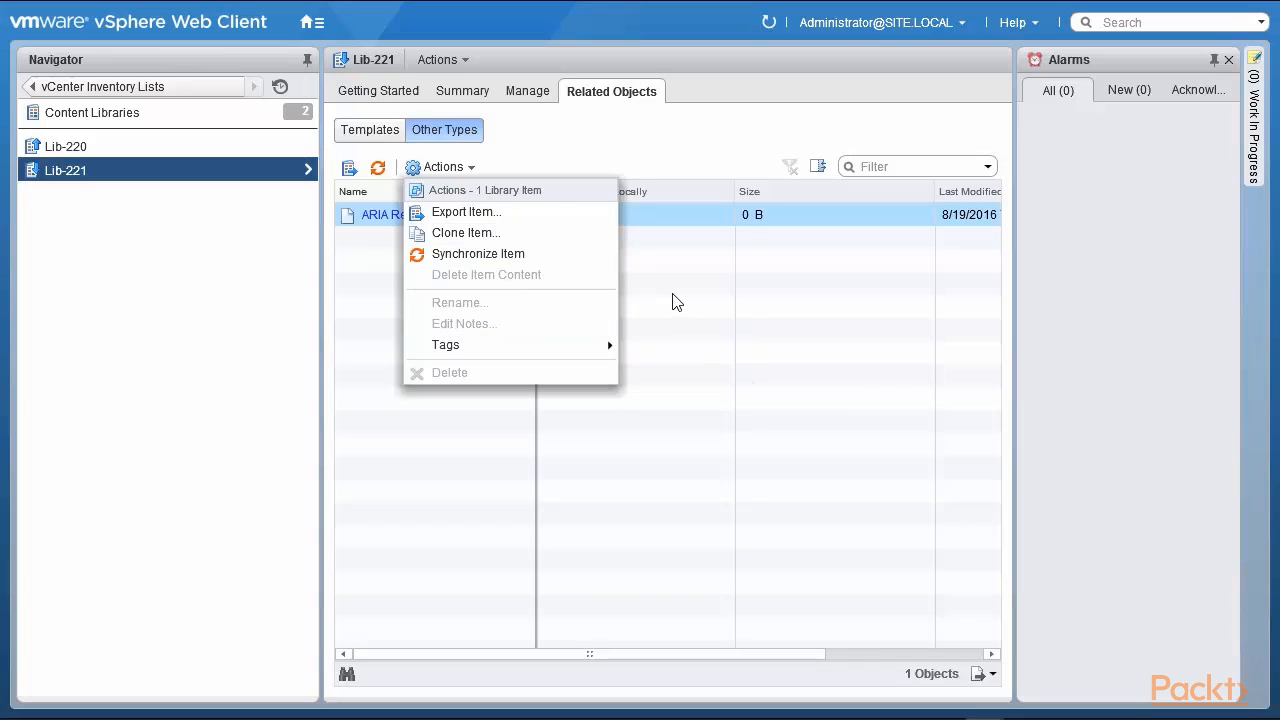
click(650, 307)
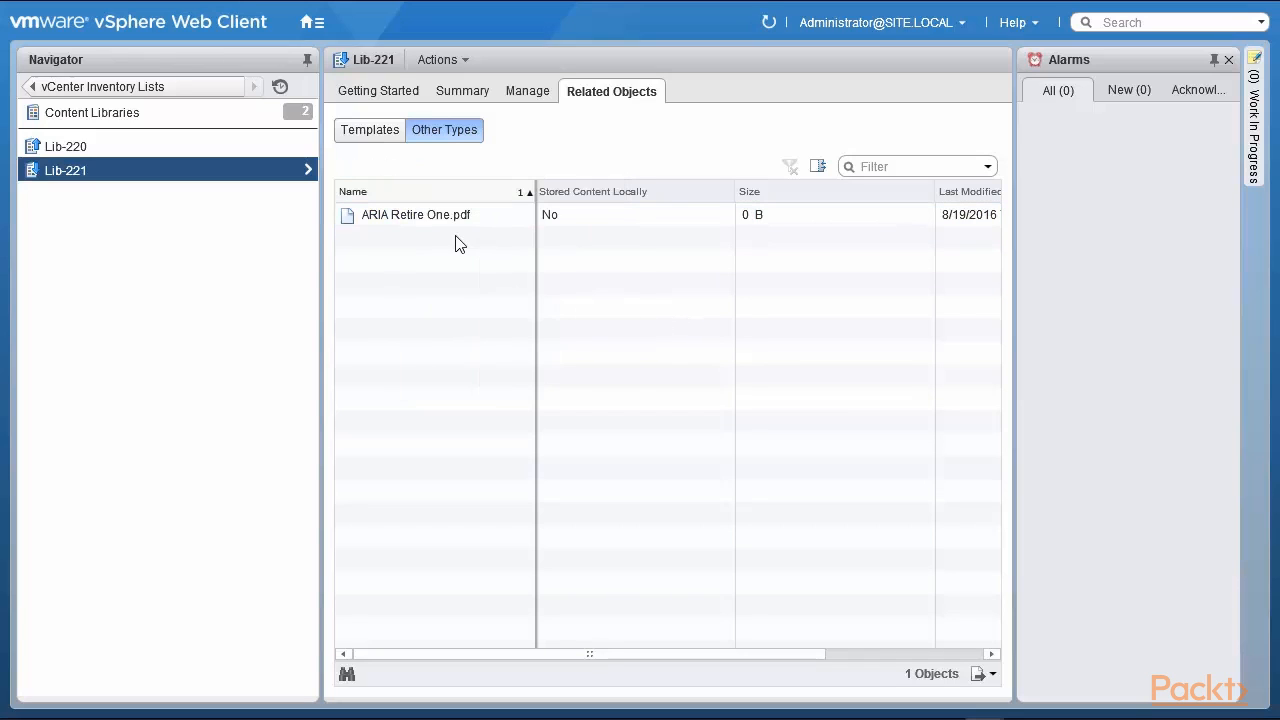
- Compare the templates of Lib-221 and Lib-220, and review the actions available for Windows 7 x64 Tools
click(360, 138)
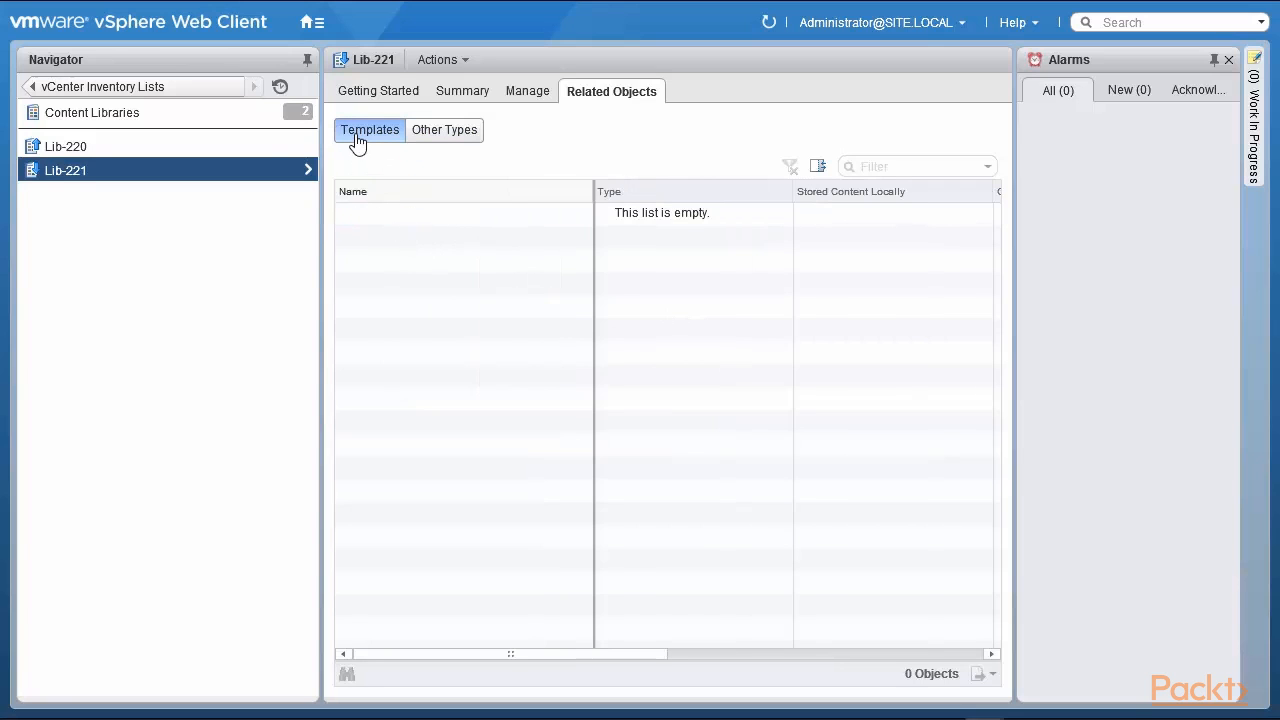
click(134, 149)
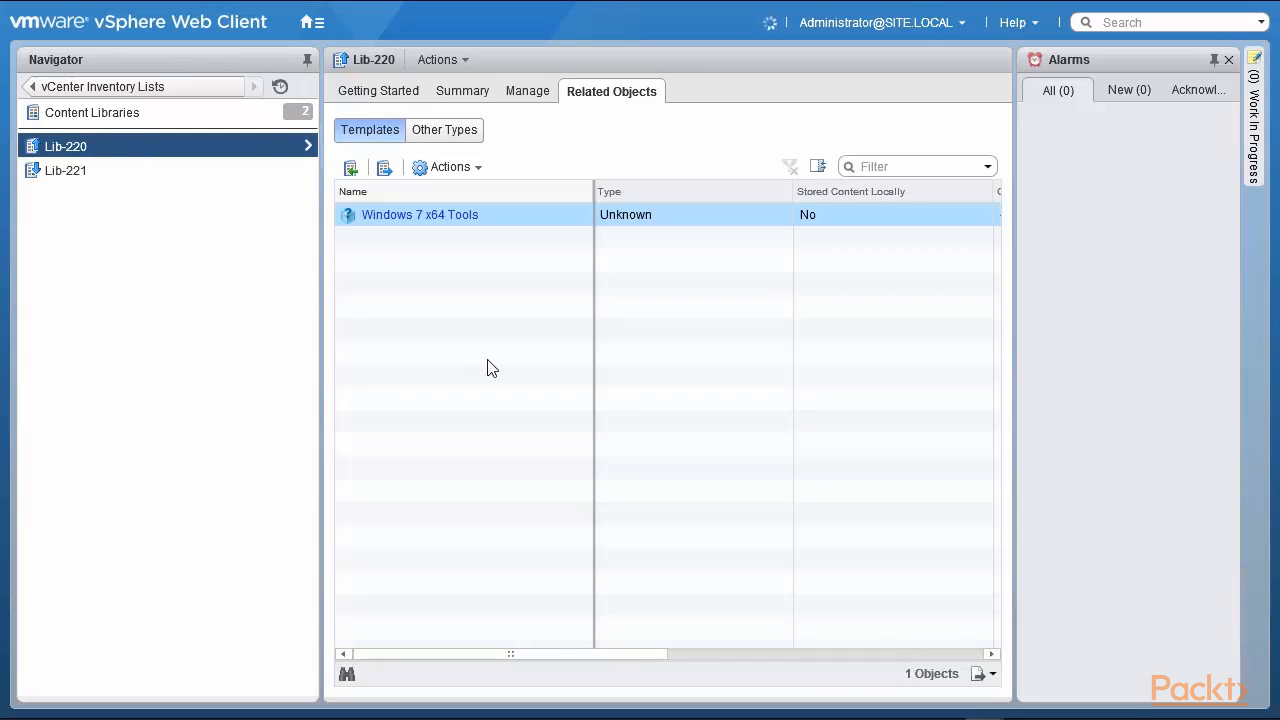
click(446, 172)
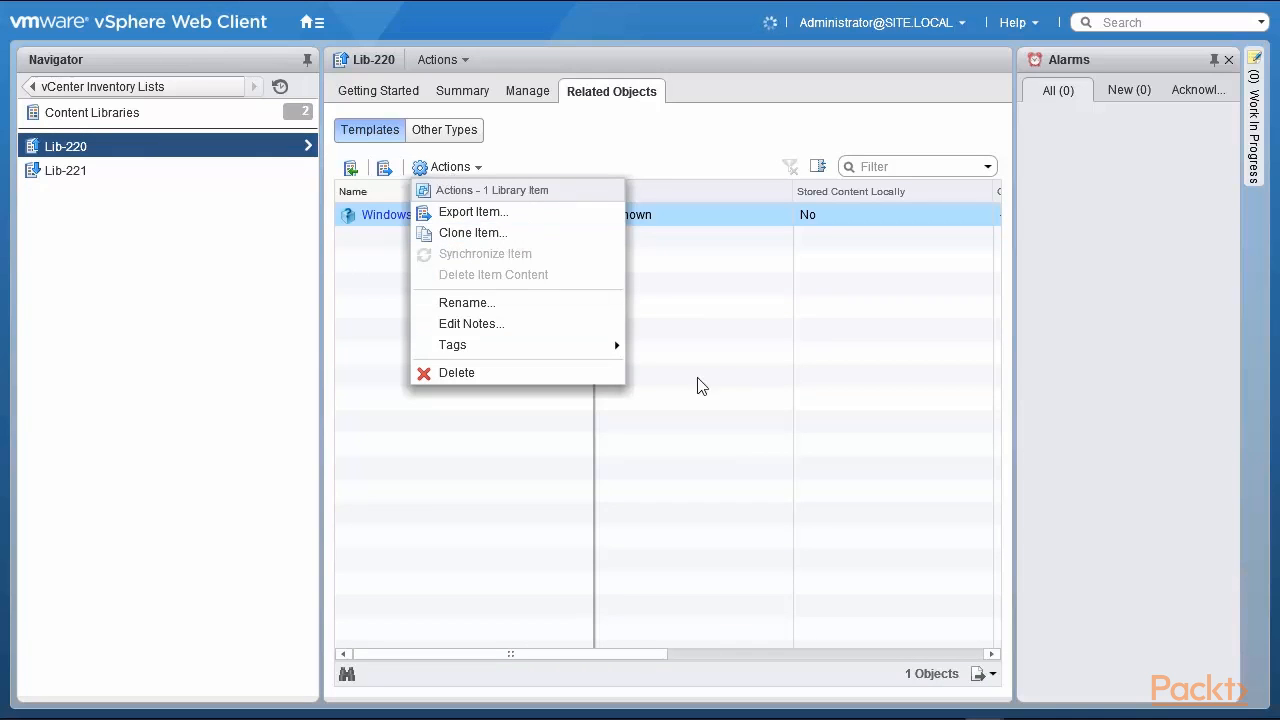
click(722, 386)
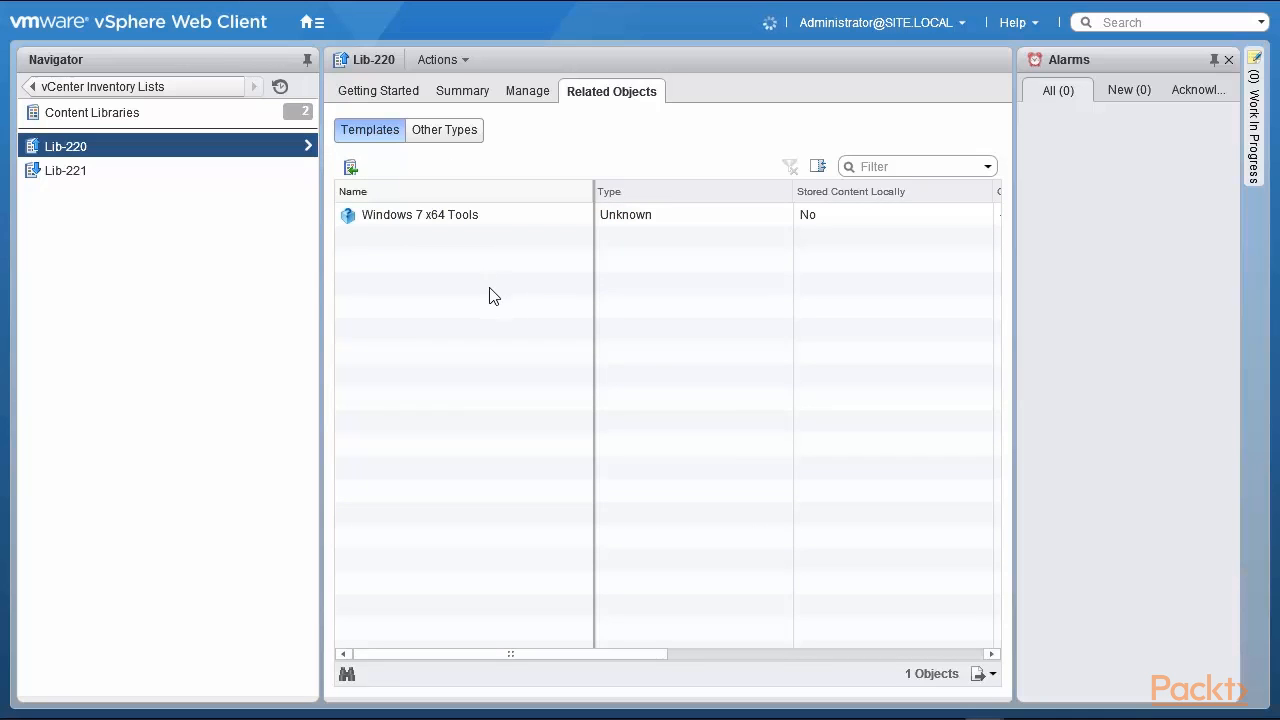
click(389, 216)
- Review Lib-220's library settings and compare its non-template items with those in Lib-221
click(532, 92)
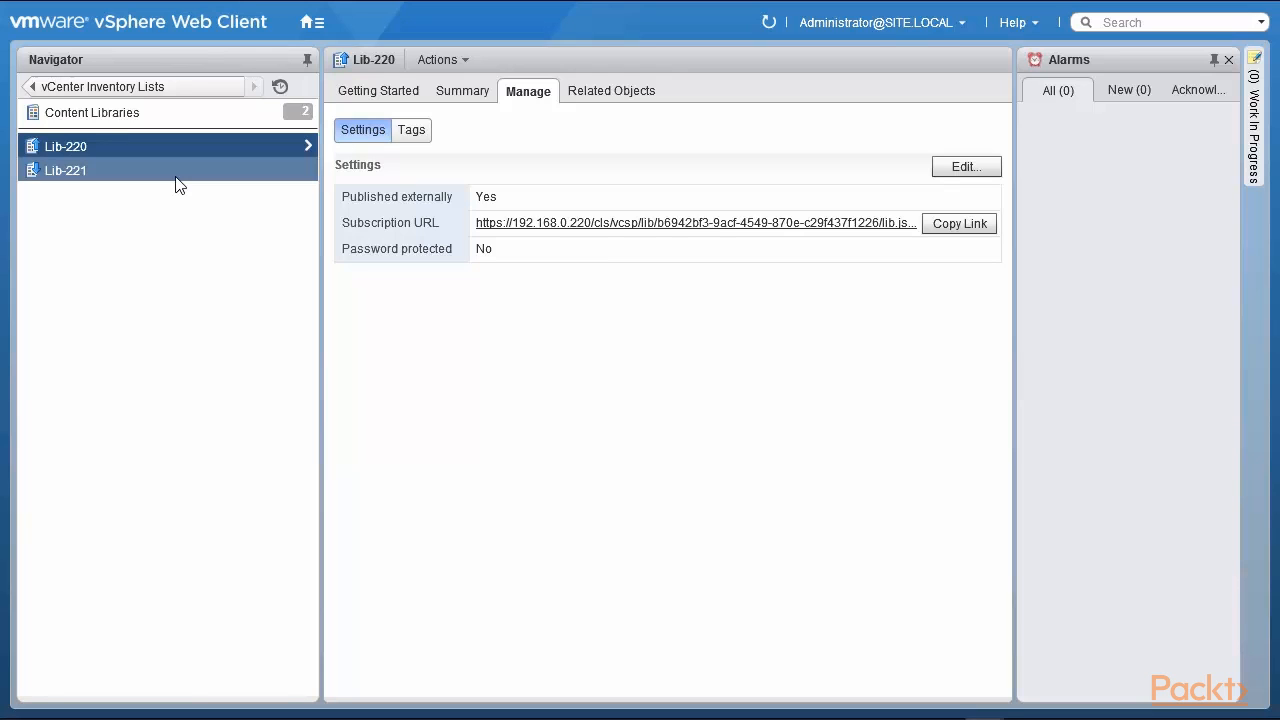
click(615, 93)
click(452, 134)
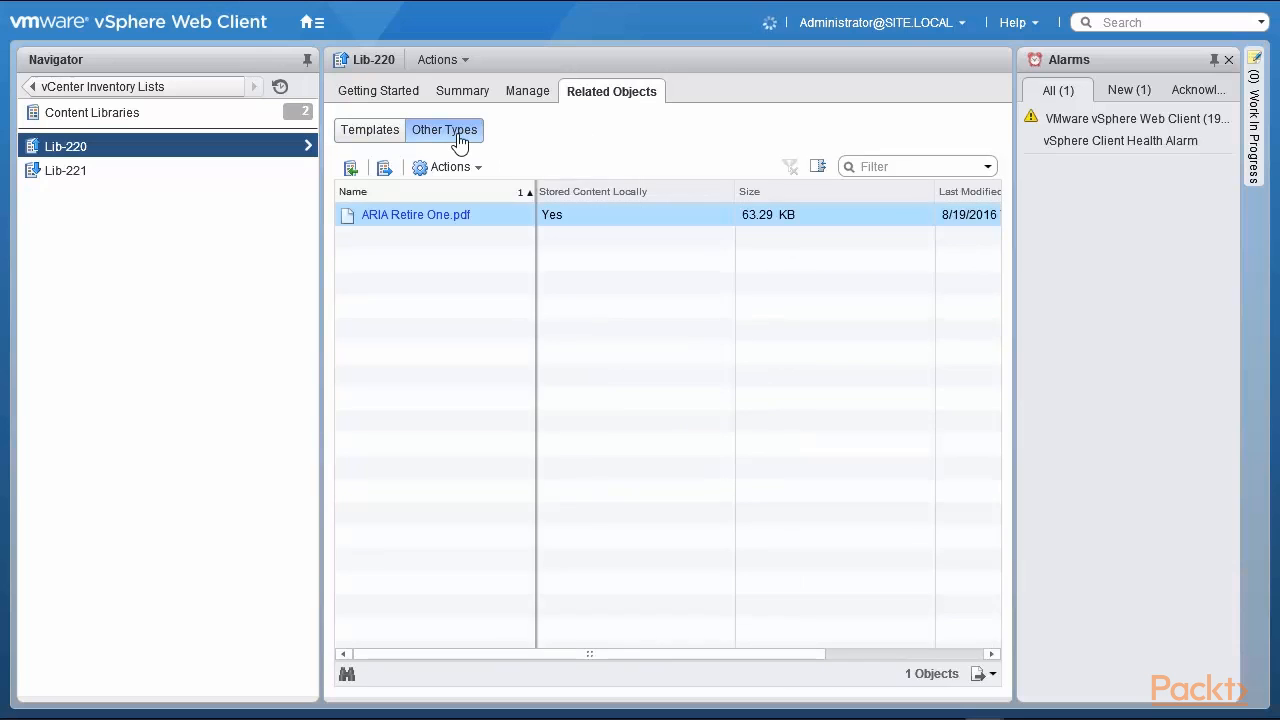
click(128, 172)
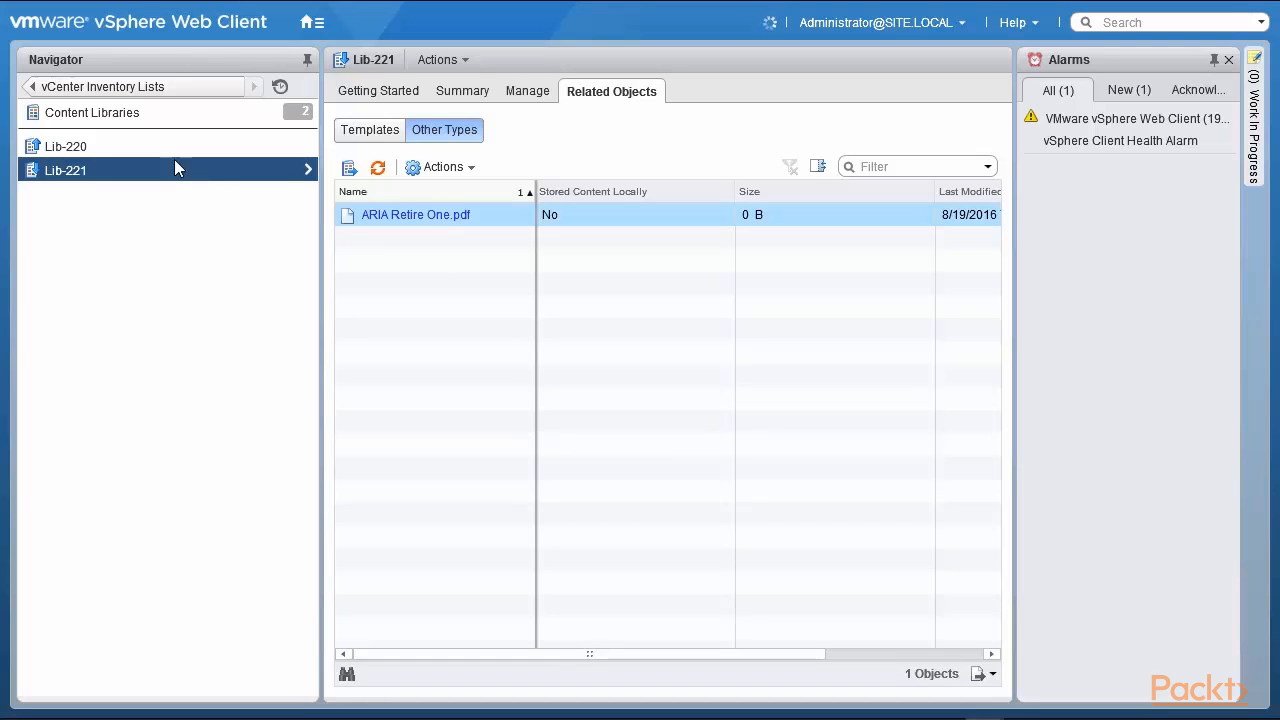
- Go to the administration area, check the global permissions, and show the list of roles
click(165, 92)
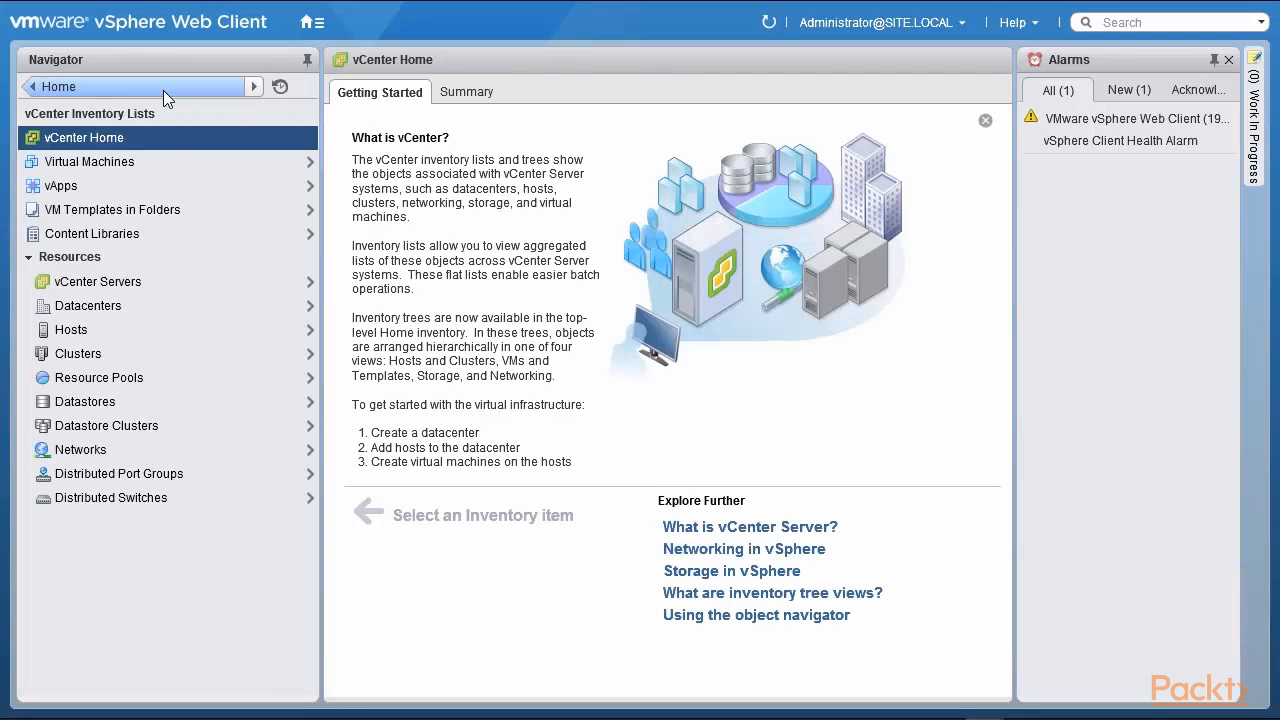
click(165, 90)
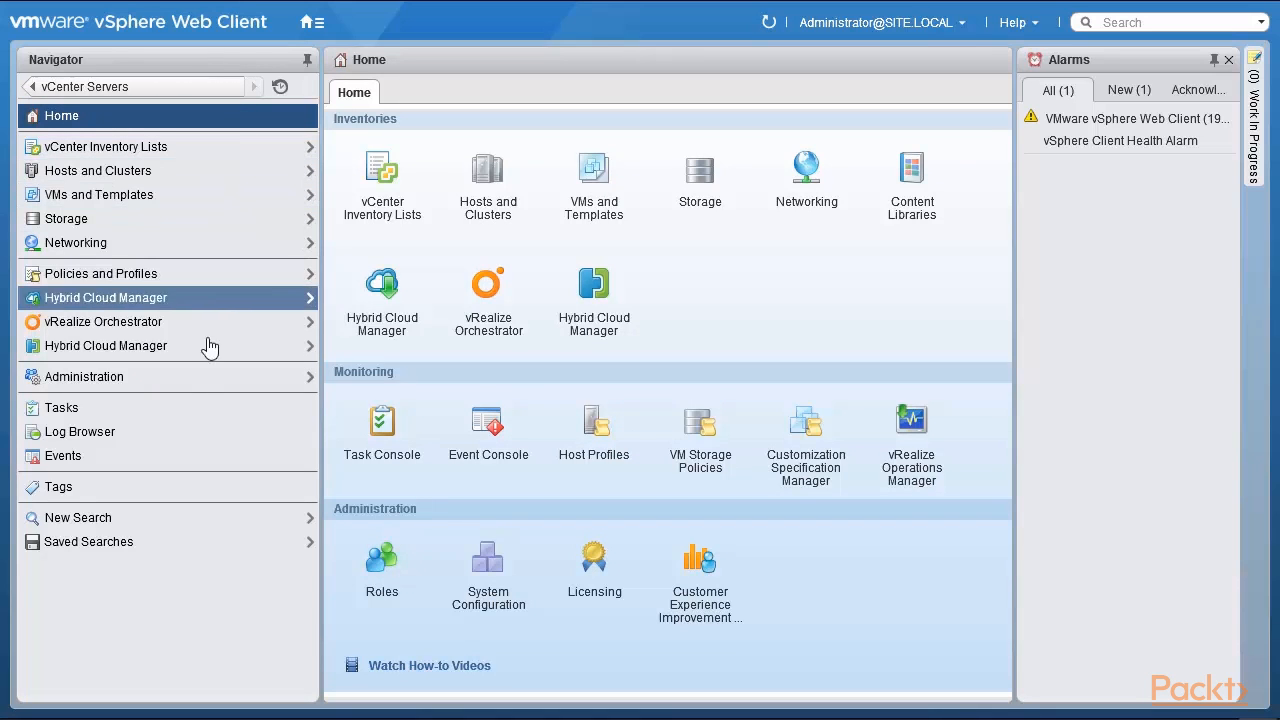
click(188, 384)
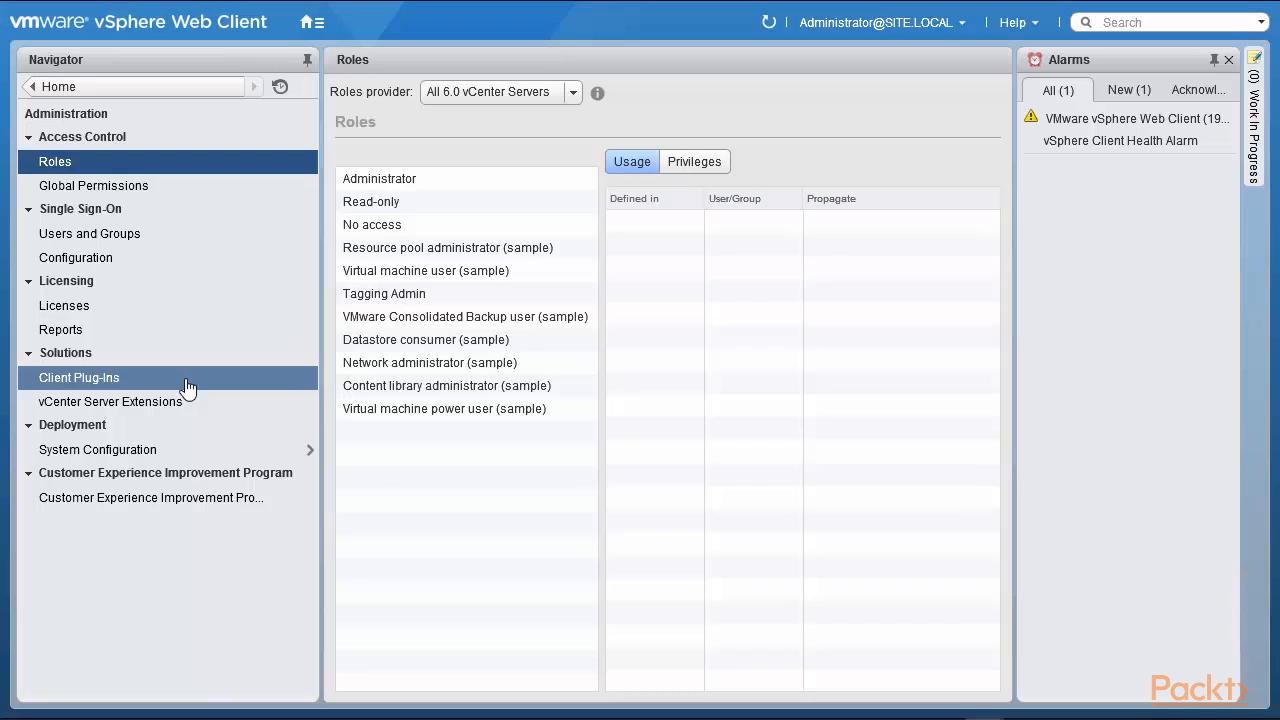
click(148, 190)
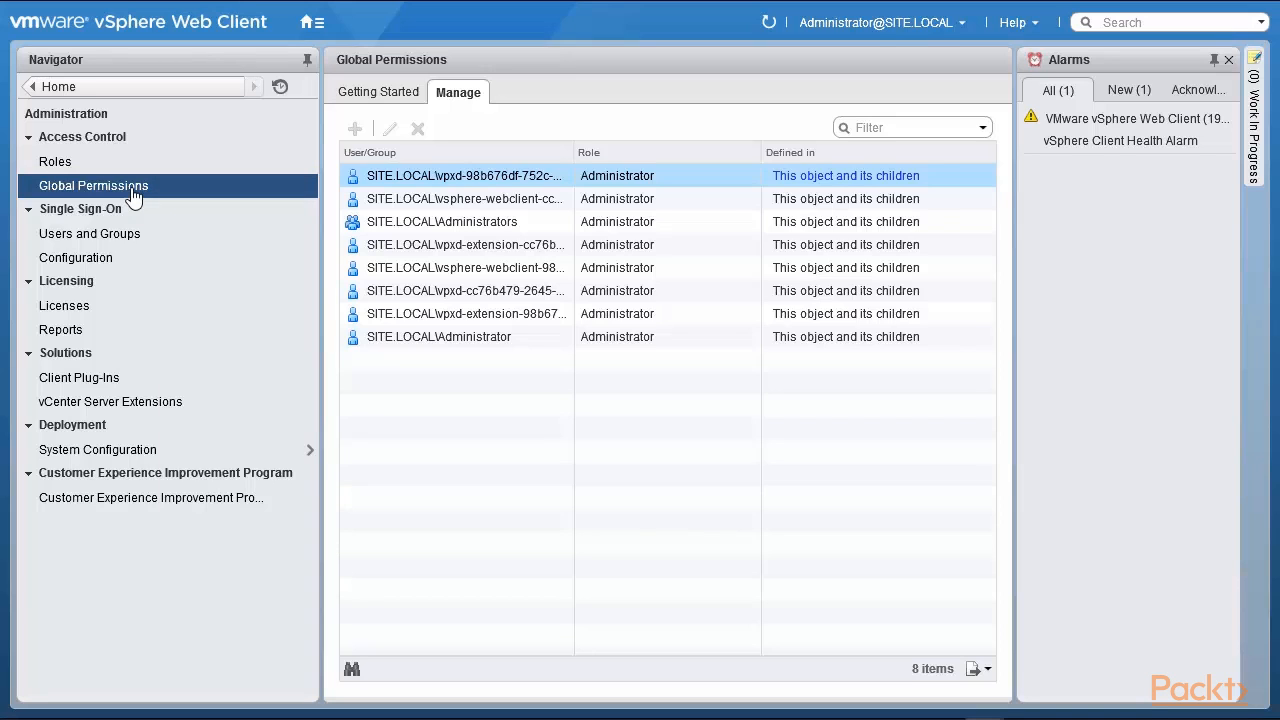
click(57, 163)
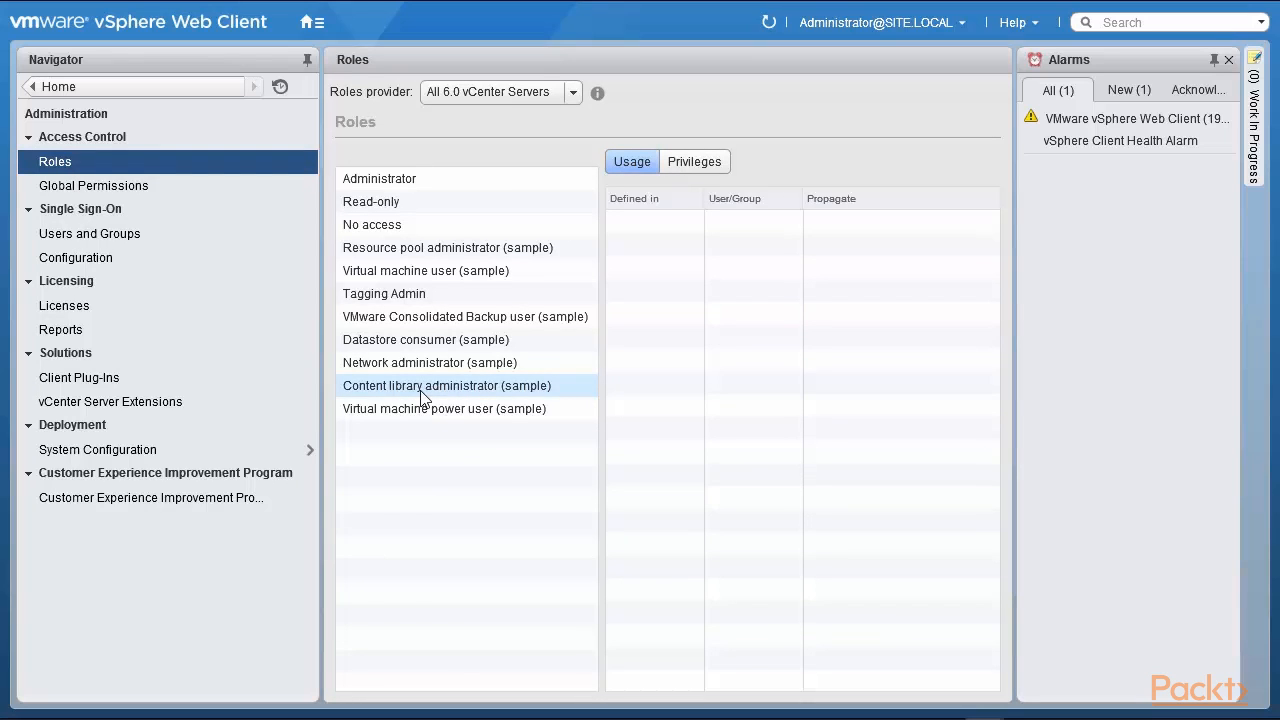
- Examine the Content Library privileges of the Content library administrator (sample) role, and return to the vCenter inventory lists
click(422, 390)
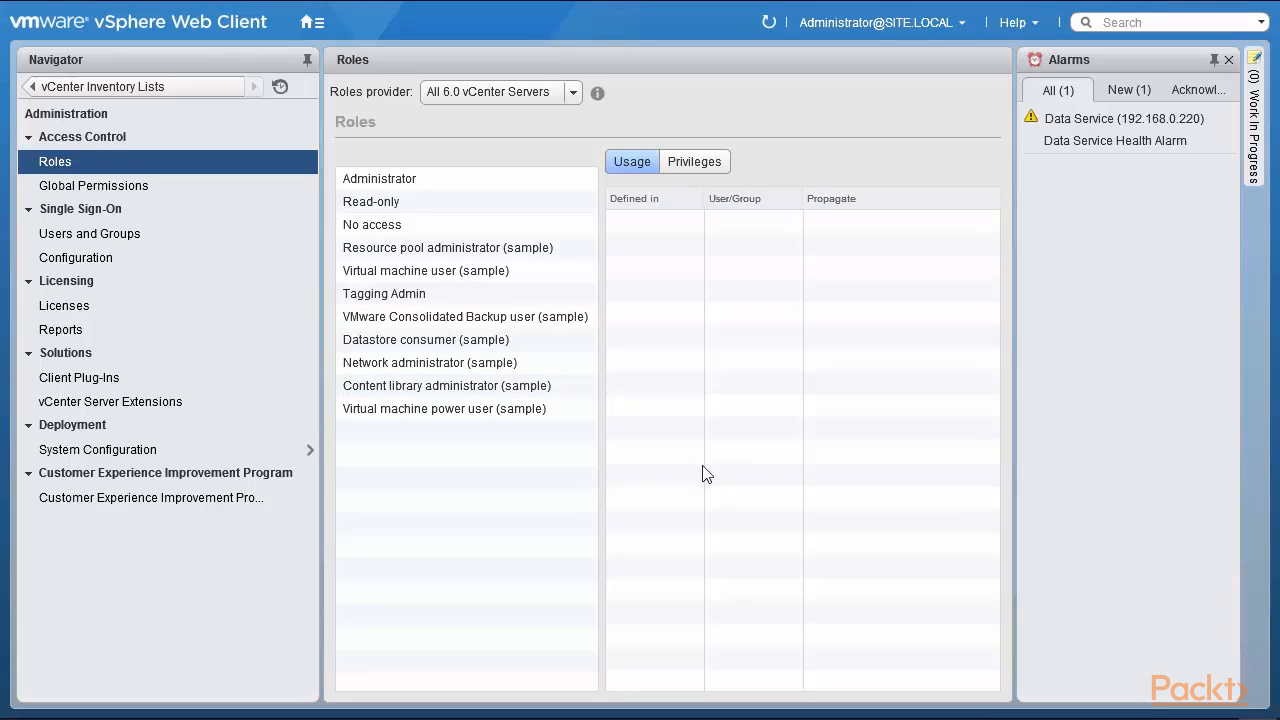
click(505, 393)
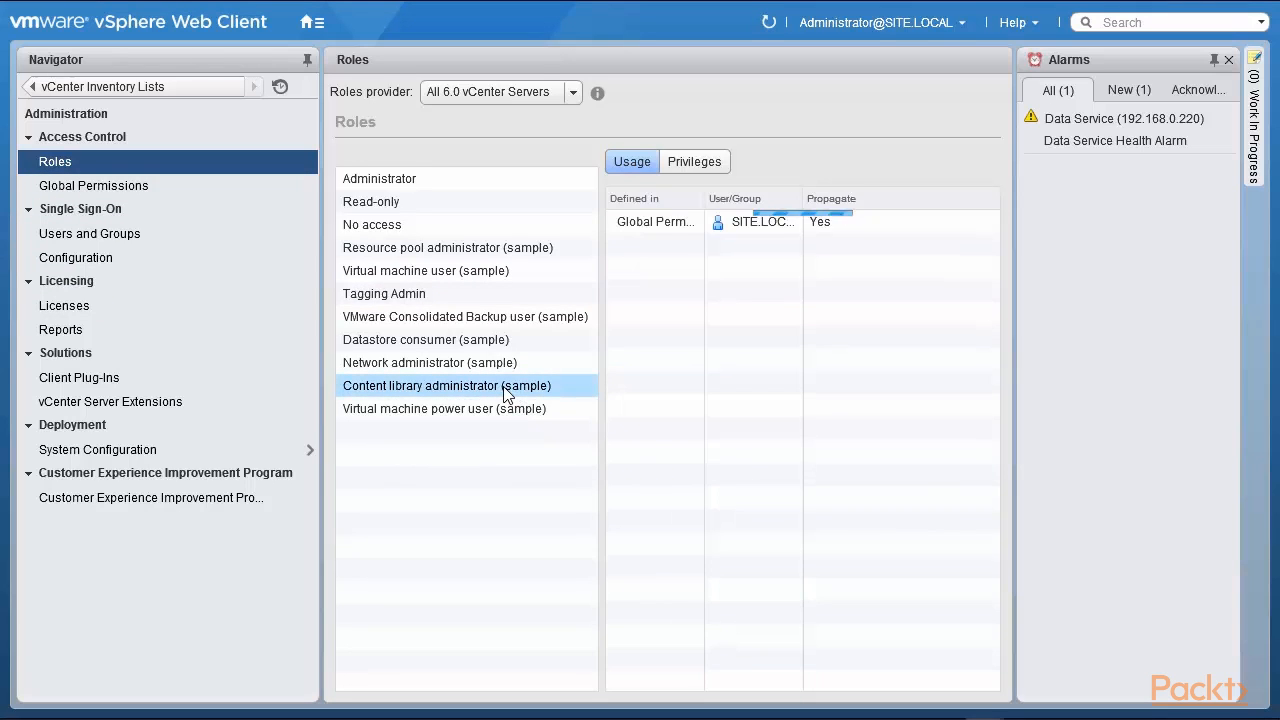
click(700, 166)
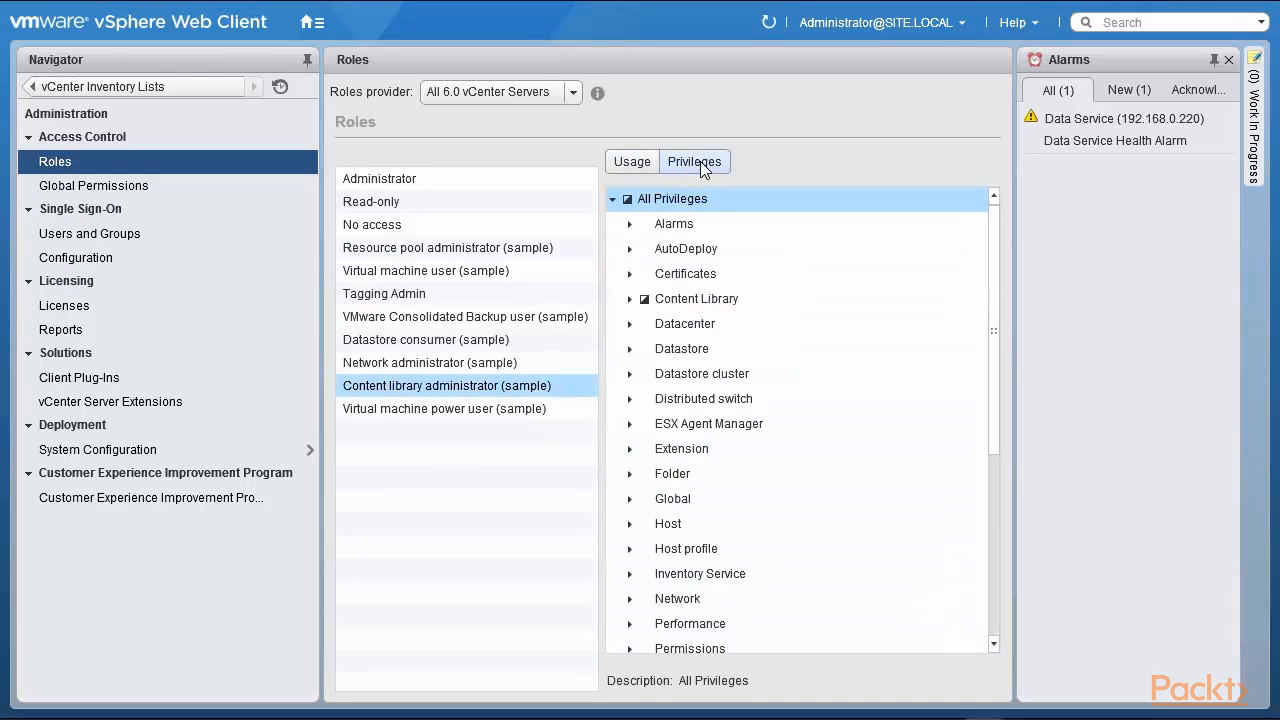
click(630, 299)
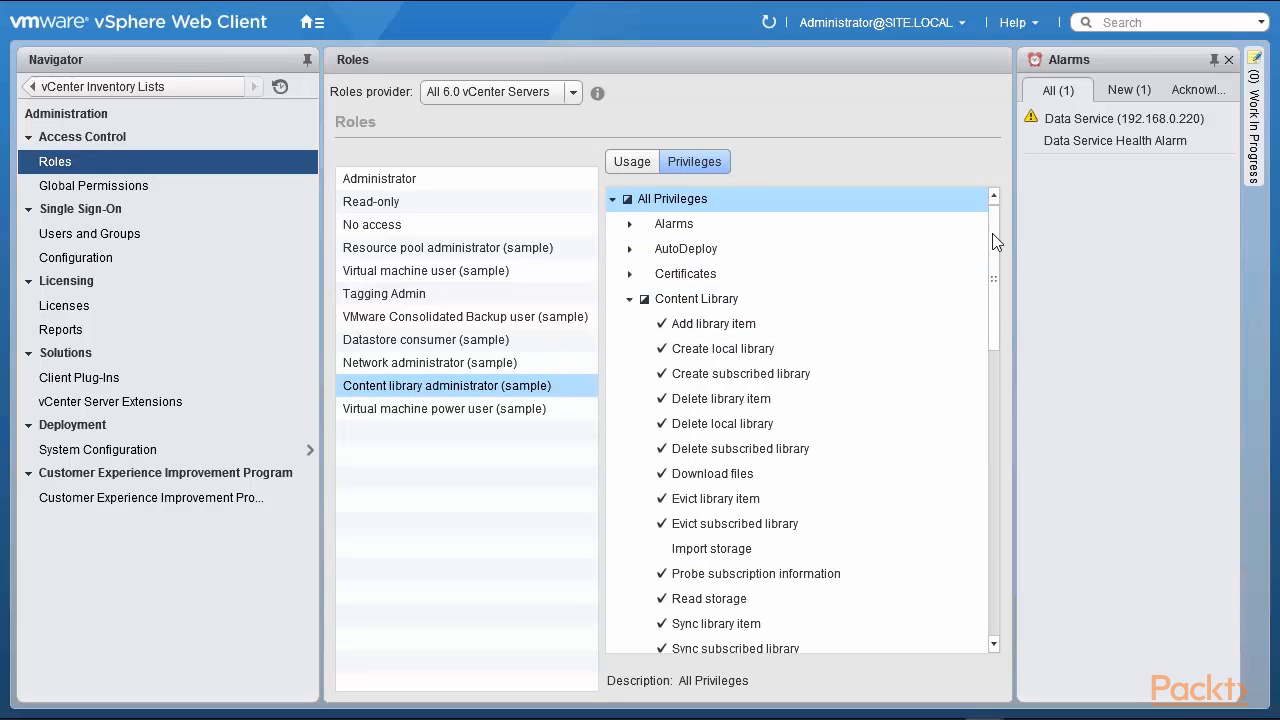
scroll(994, 248, down, 1)
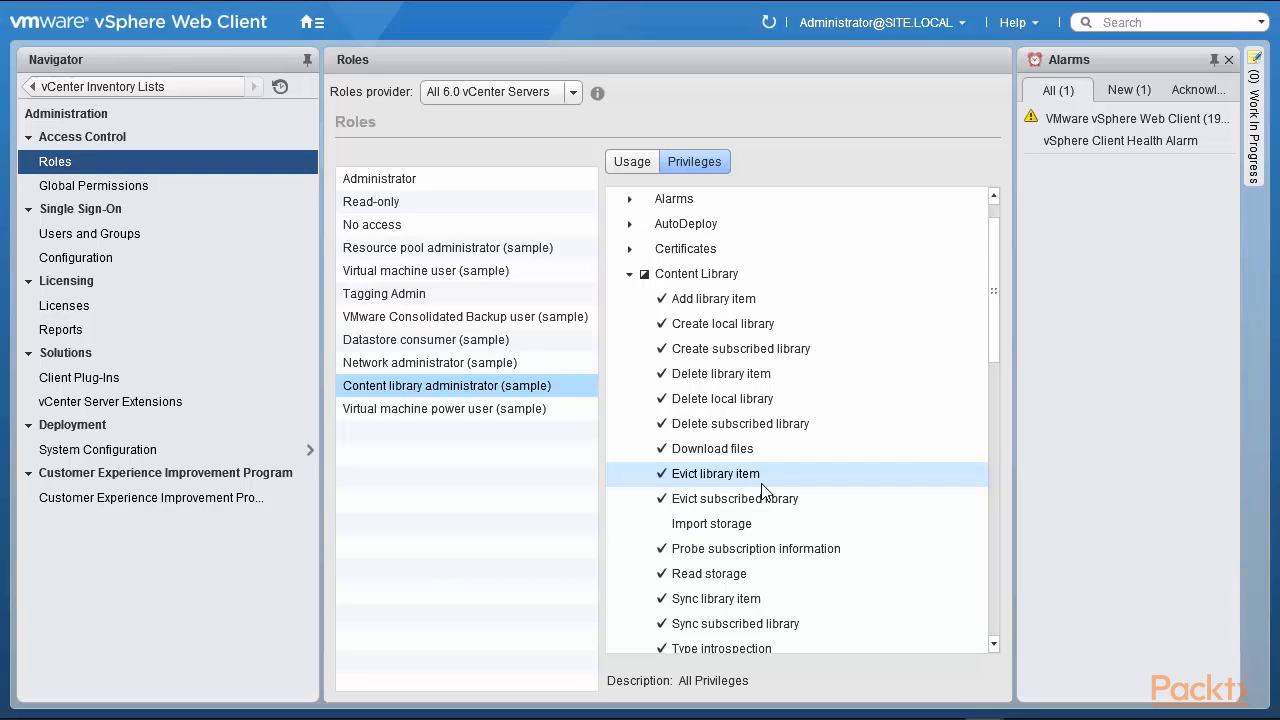
click(190, 84)
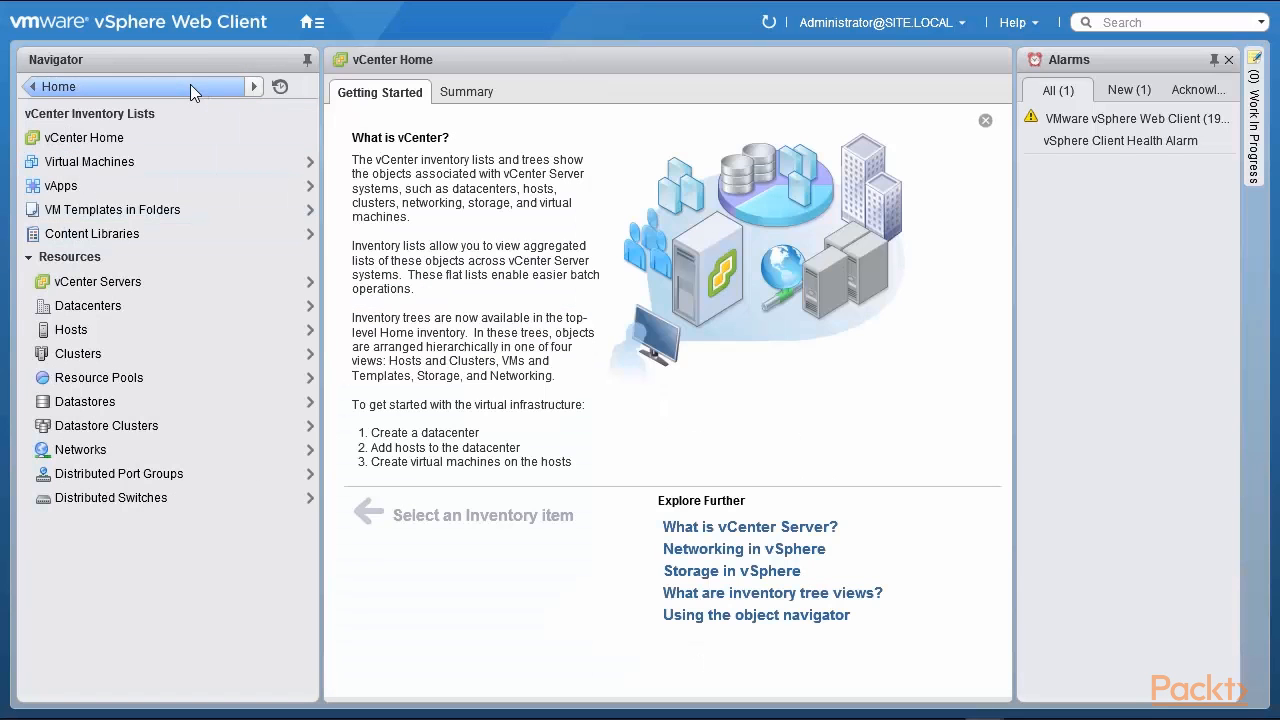
- Check whether the templates and other items in content libraries Lib-220 and Lib-221 are stored locally
click(197, 234)
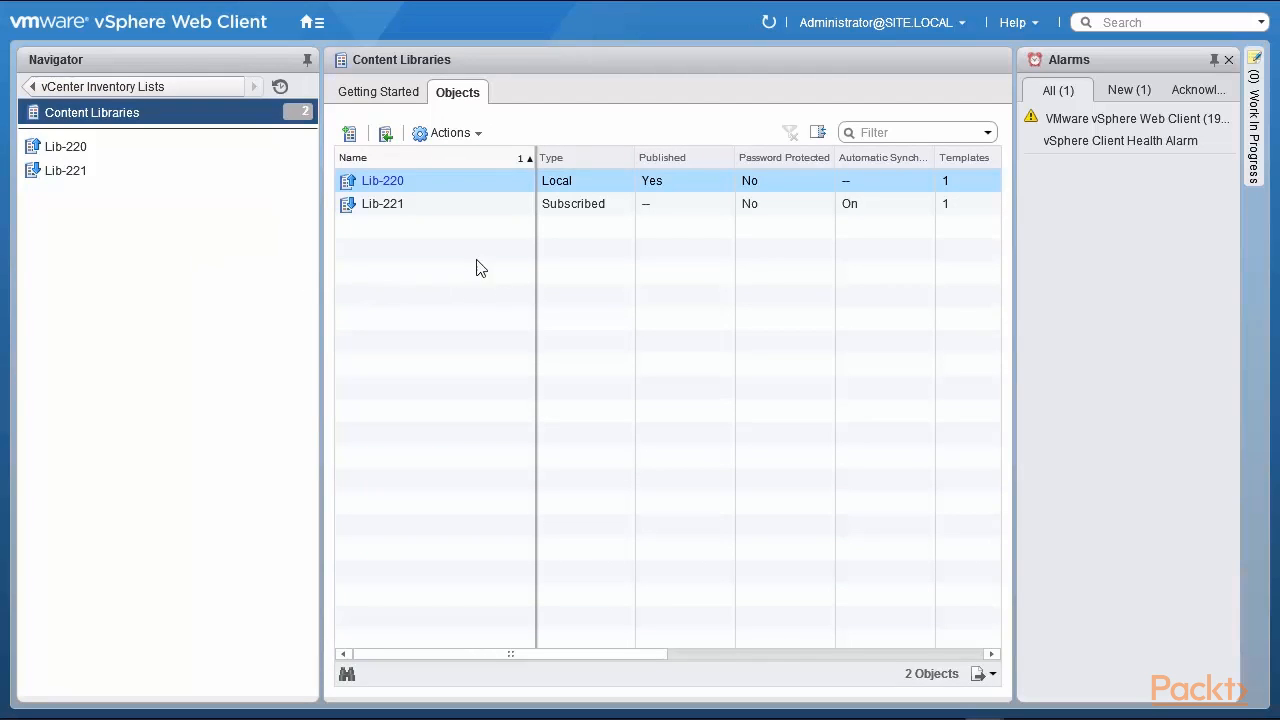
click(389, 184)
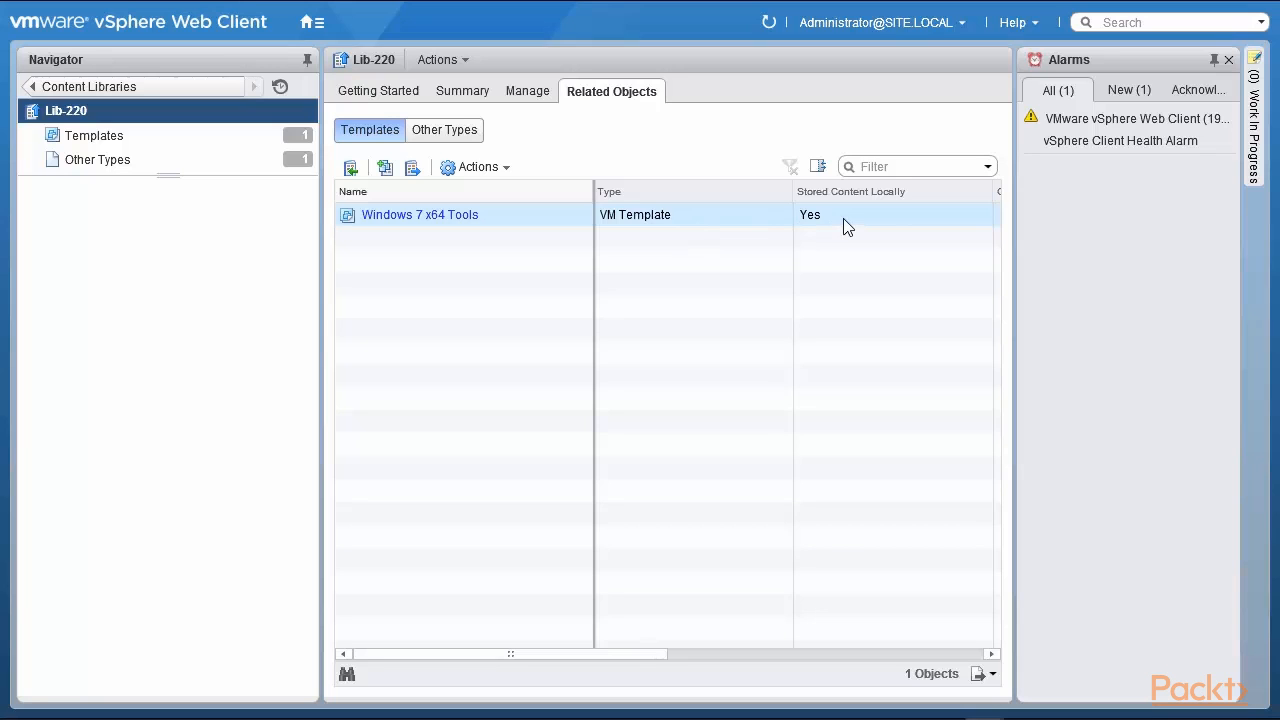
click(440, 138)
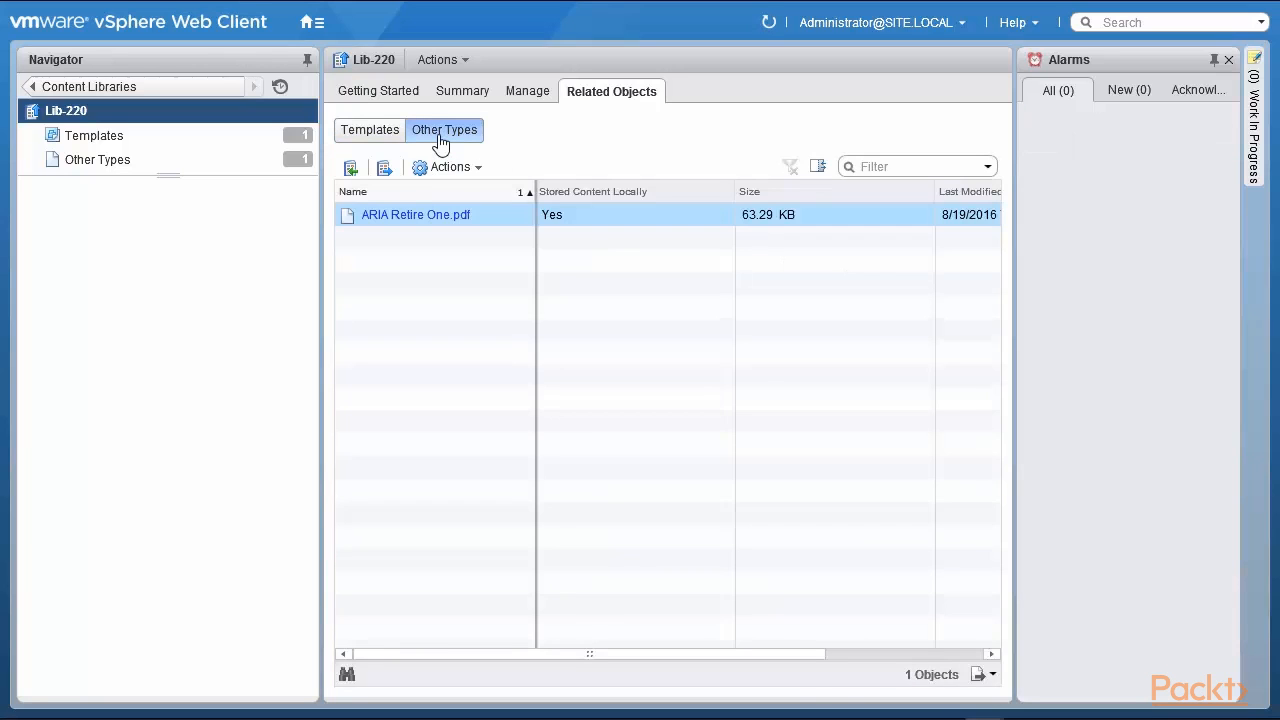
click(88, 90)
click(80, 174)
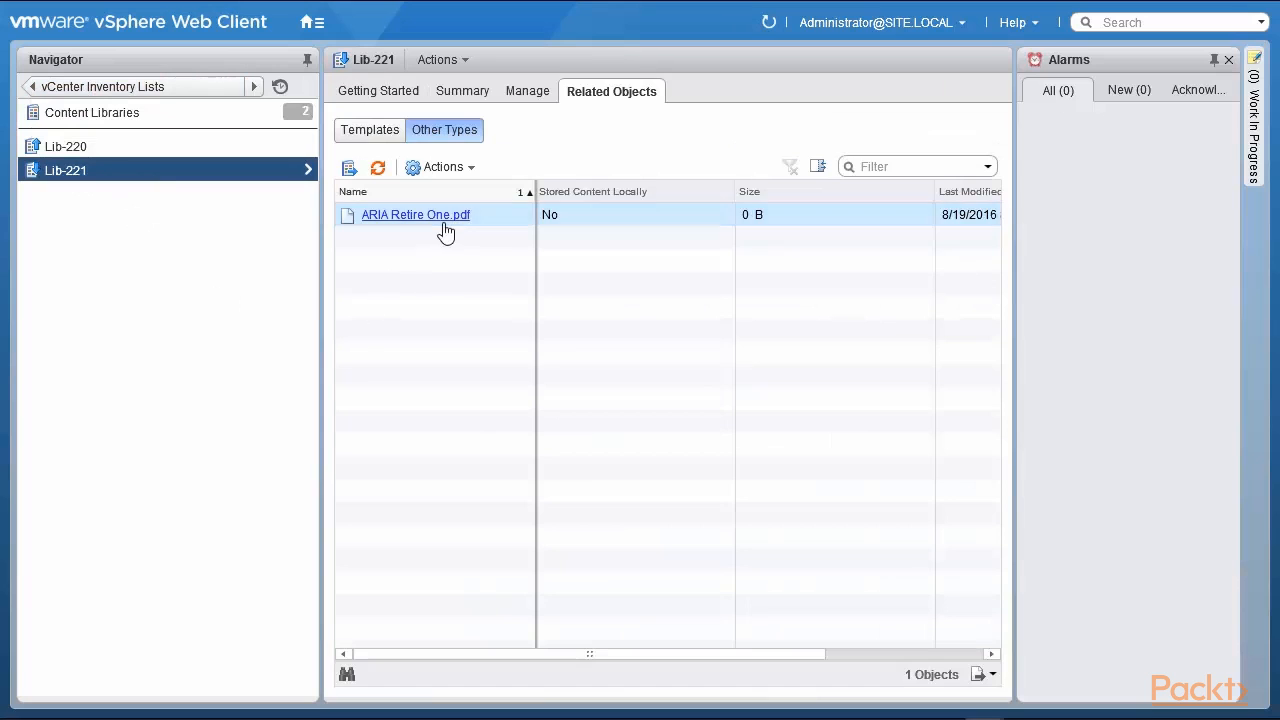
click(365, 132)
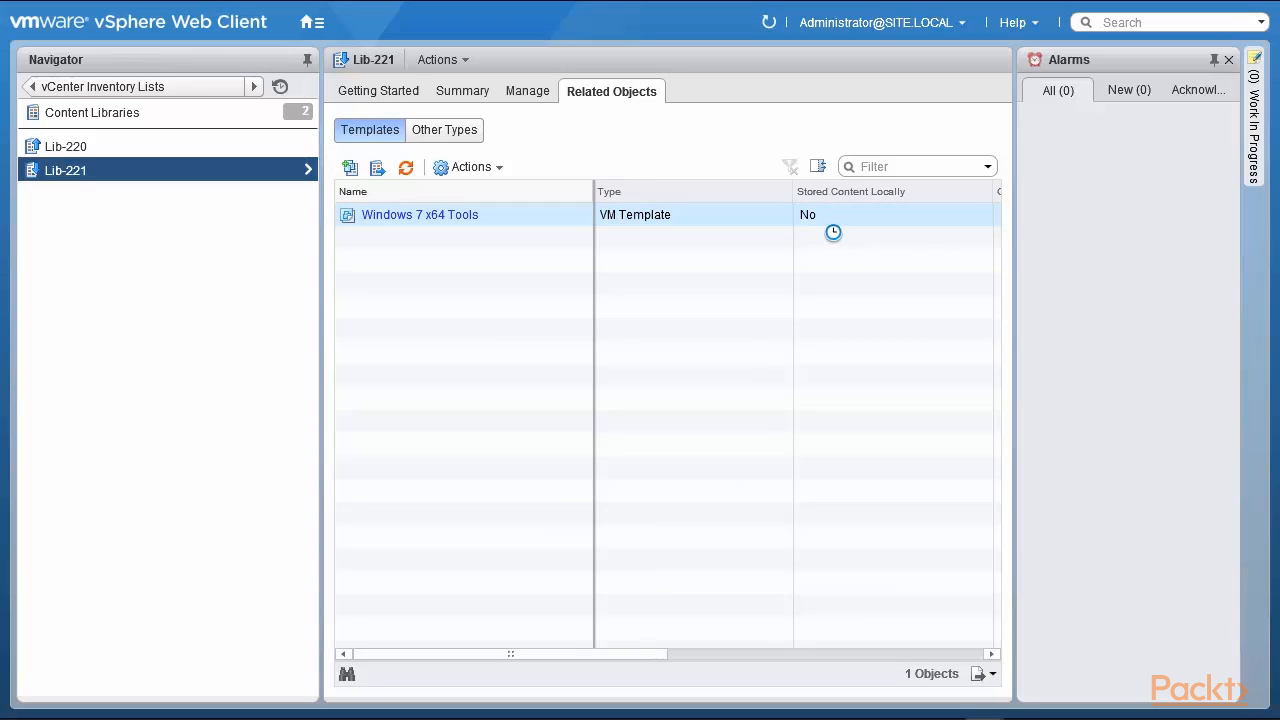
- Review the deployment locations offered for a new VM from Lib-221's Windows 7 x64 Tools template, and cancel the wizard
click(460, 170)
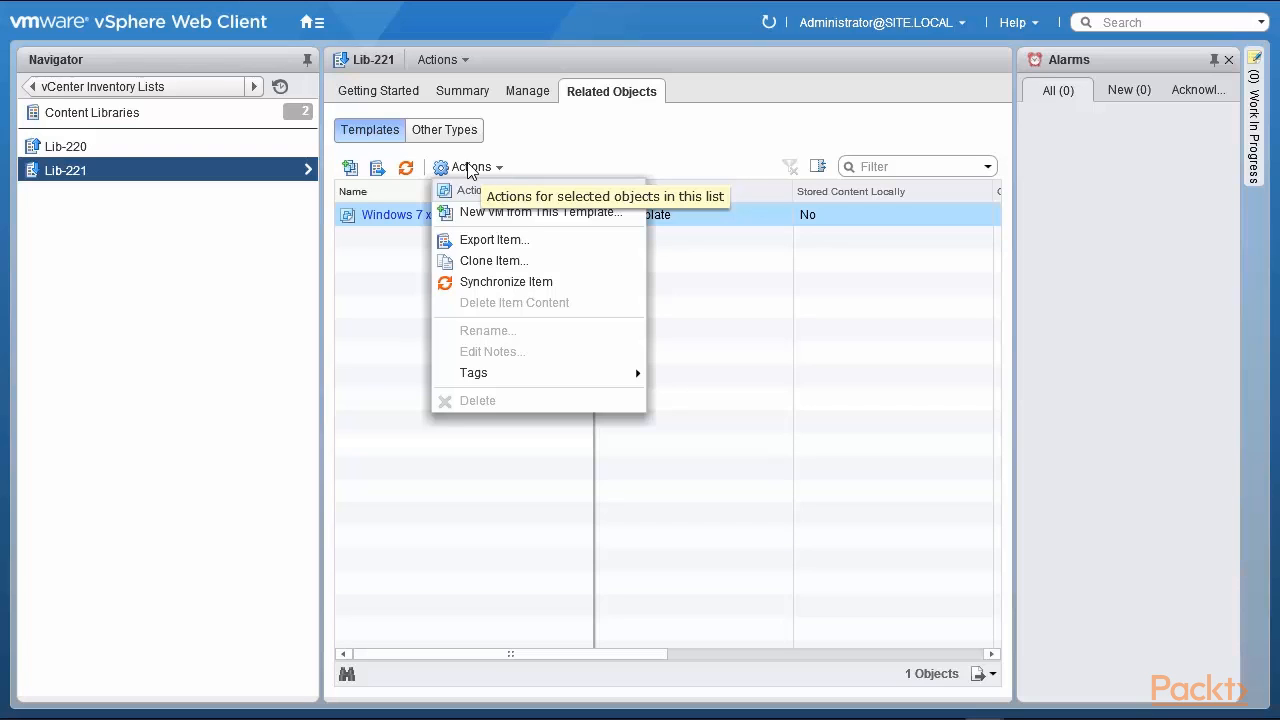
click(570, 222)
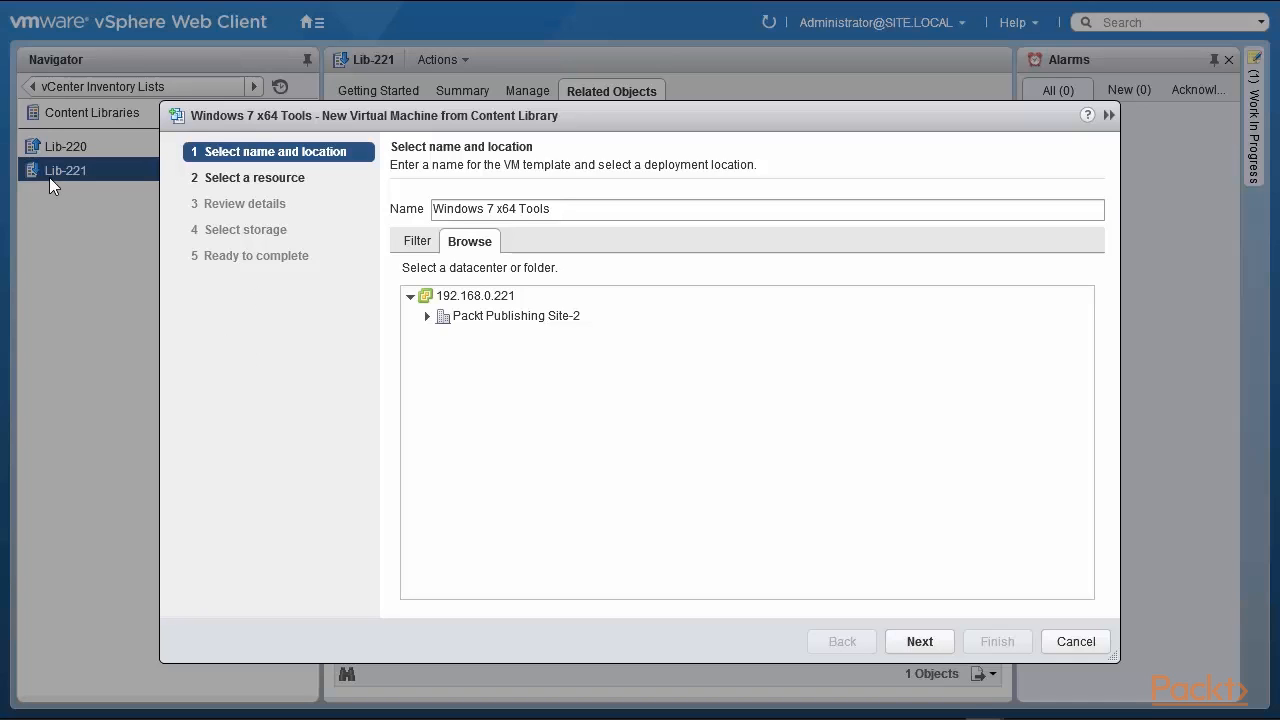
click(493, 306)
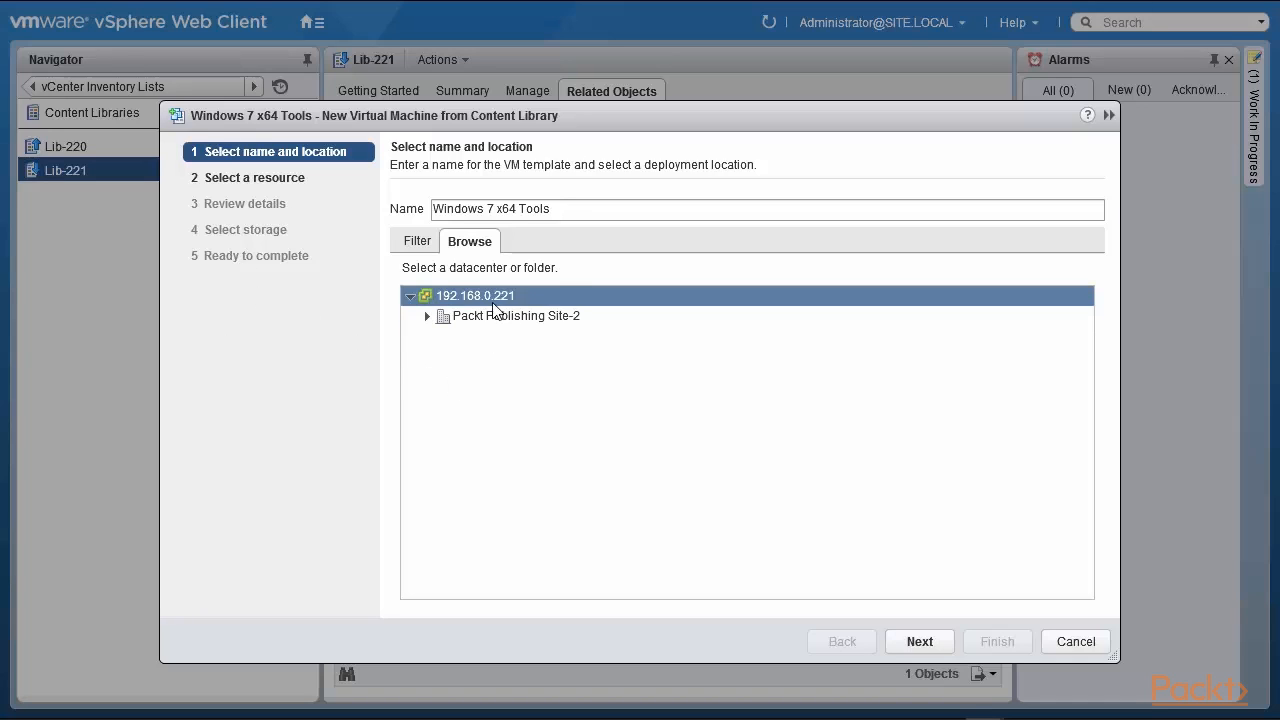
click(500, 315)
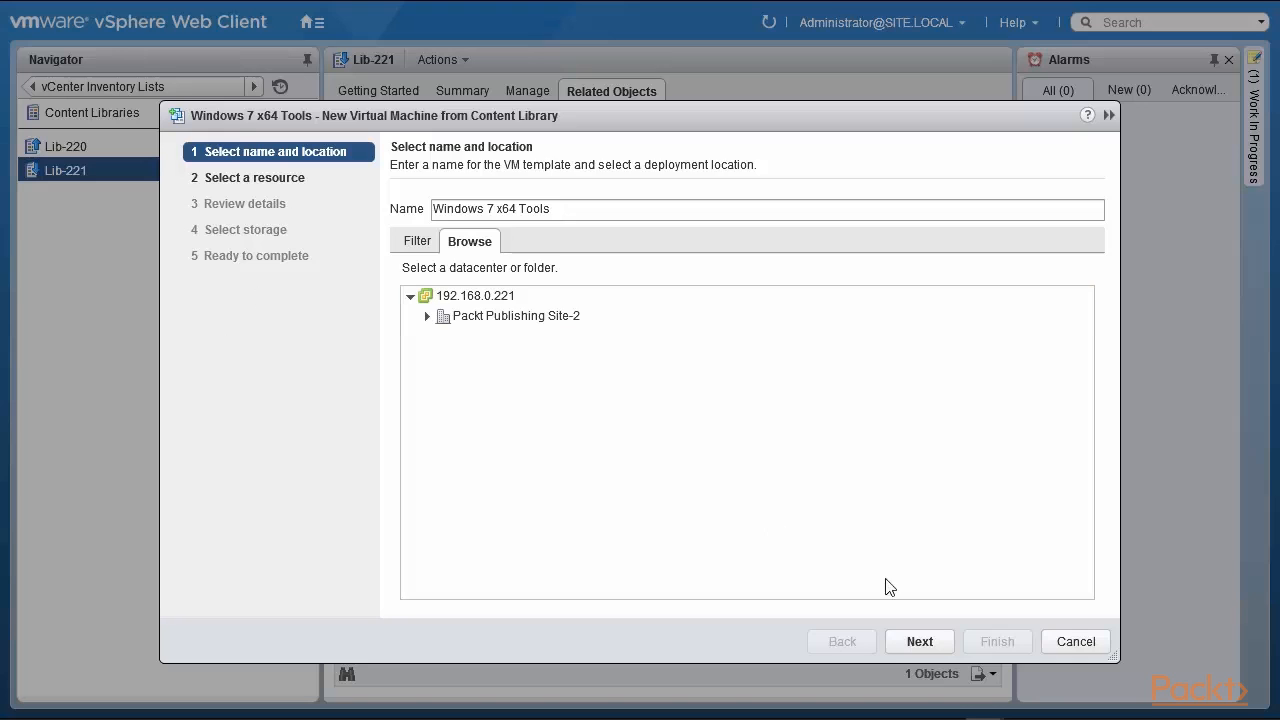
click(1079, 641)
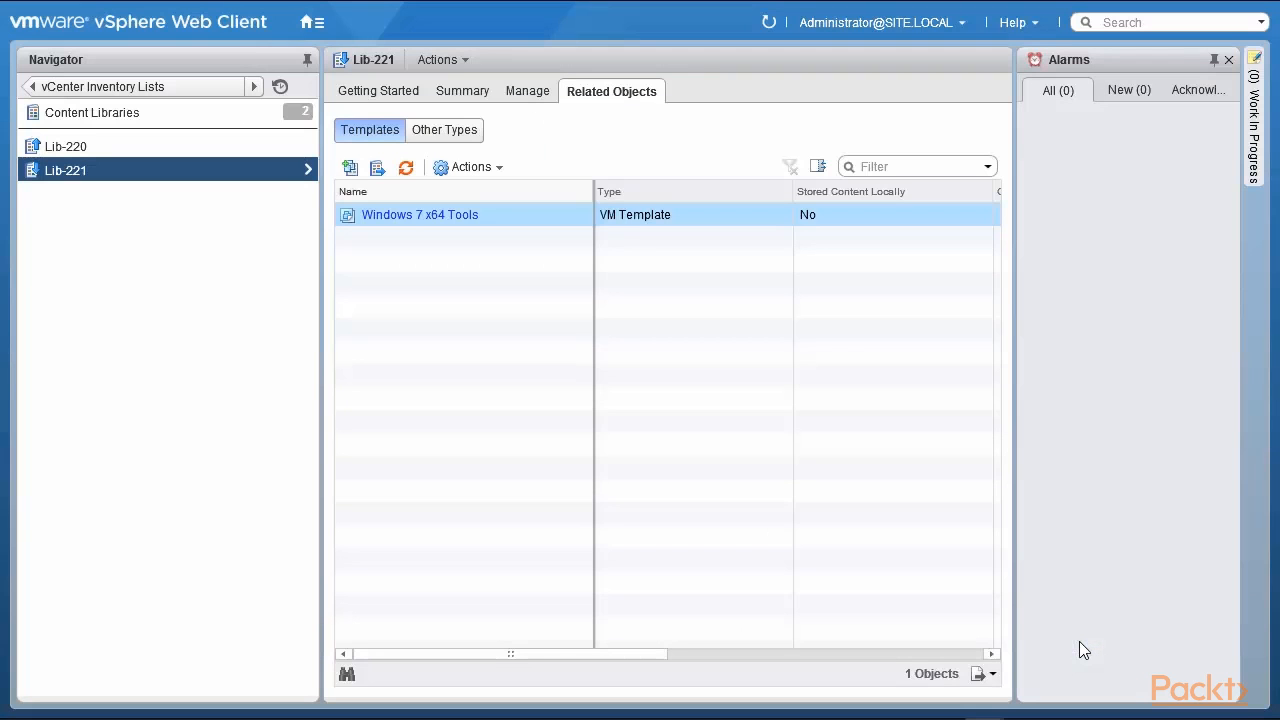
- Review the actions available for Lib-220's Windows 7 x64 Tools template, and return to the templates of Lib-221
click(61, 146)
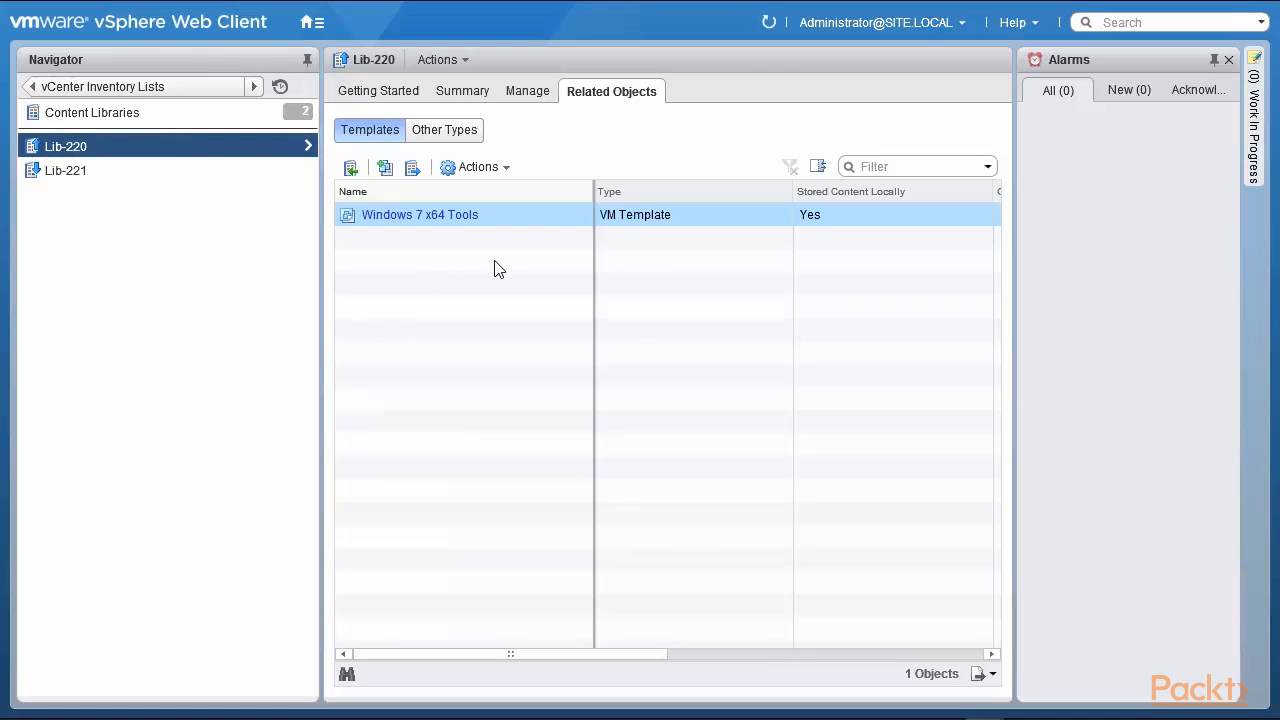
click(478, 167)
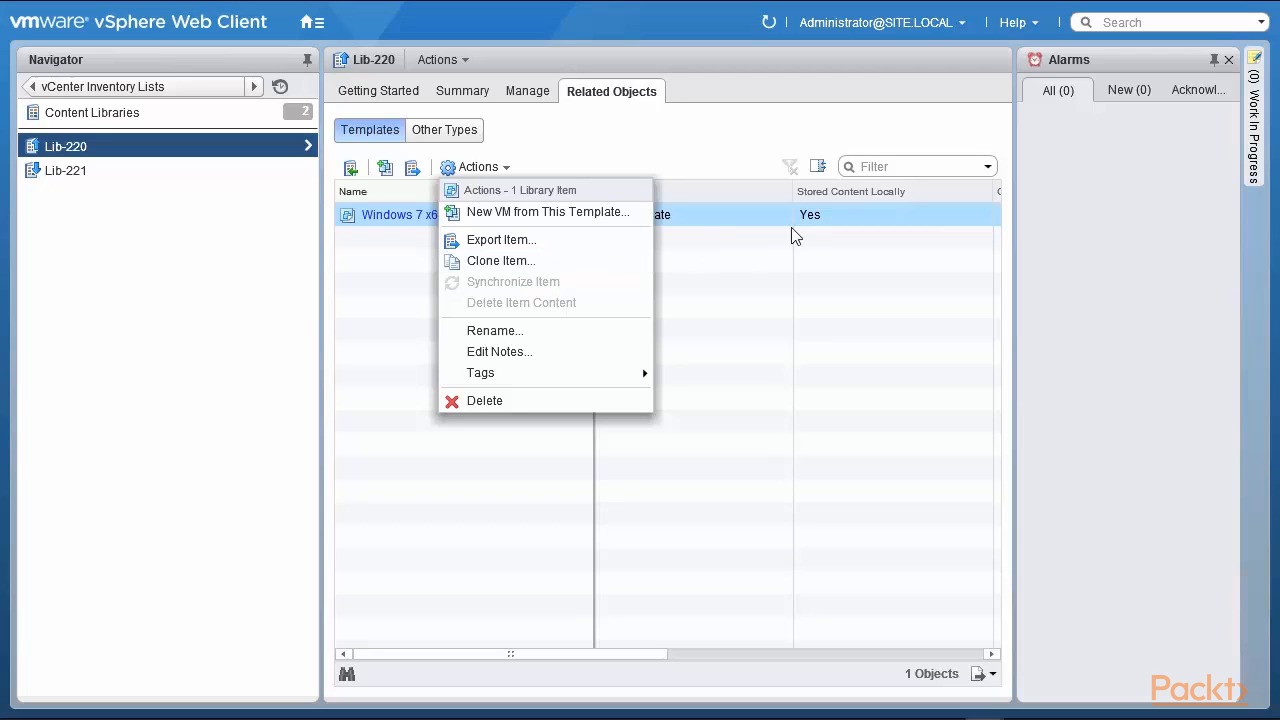
click(62, 172)
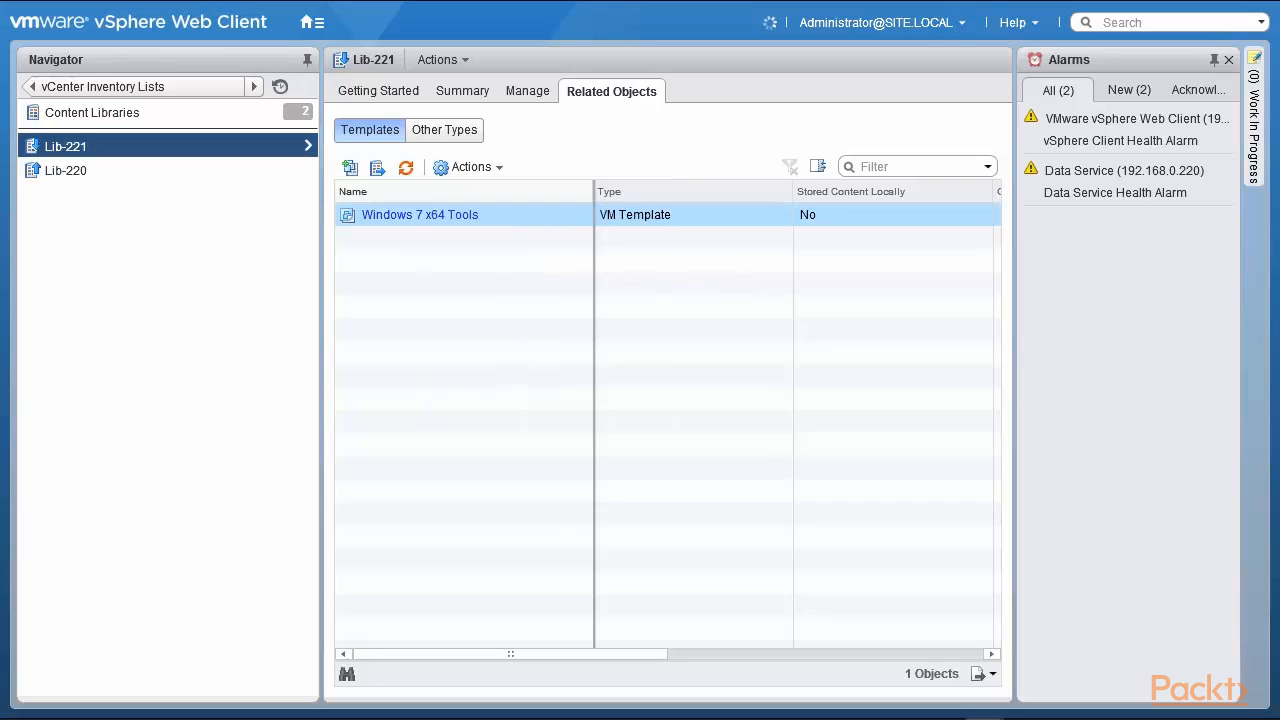